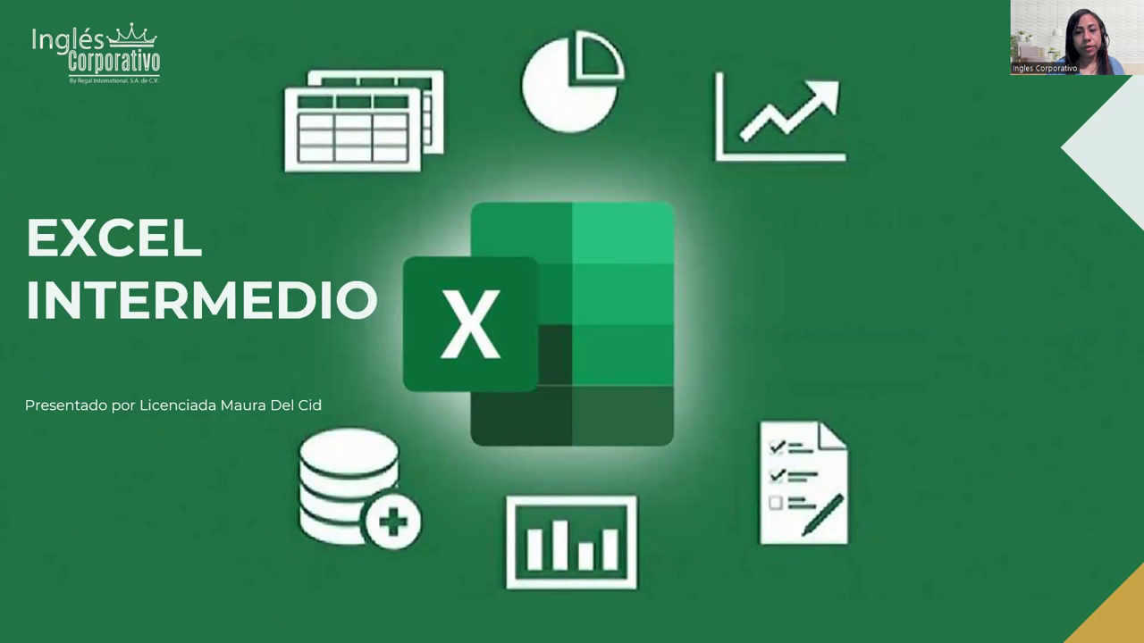
Step: Advance the slideshow four slides, past the session 14 and agenda slides, to 'CIFRAR CON CONTRASEÑA'
key("Right")
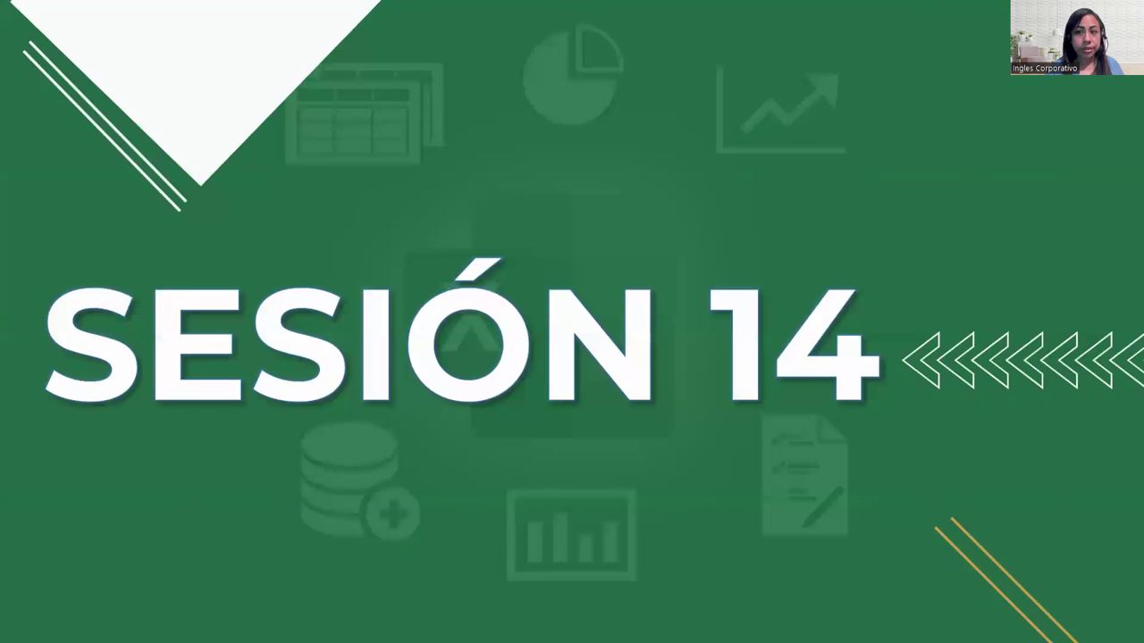
key("Right")
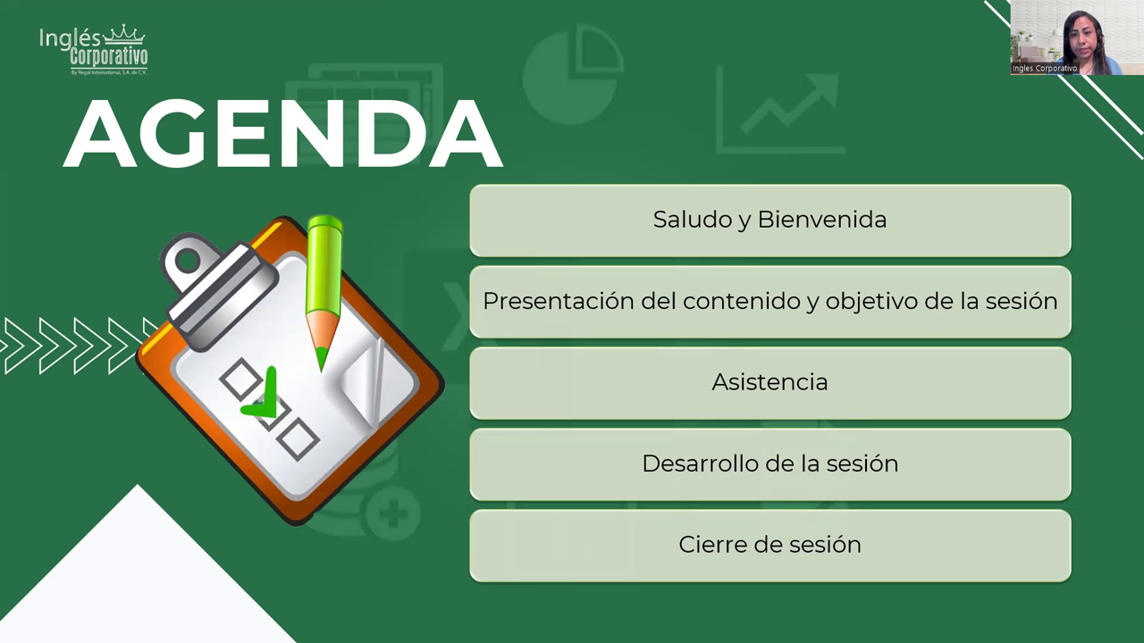
key("Right")
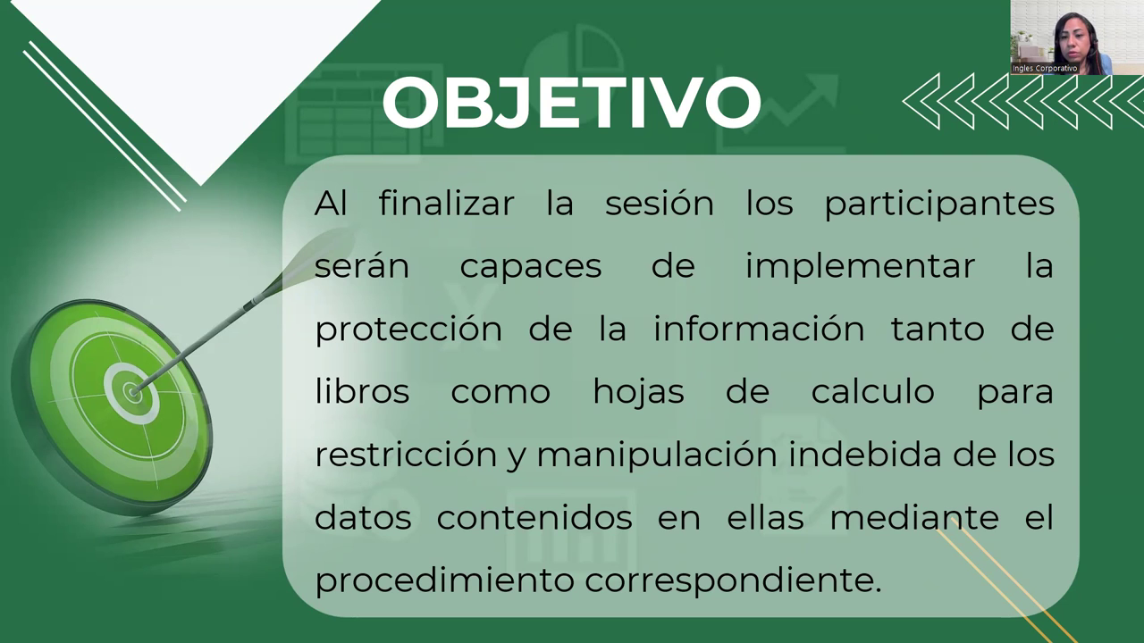
key("Right")
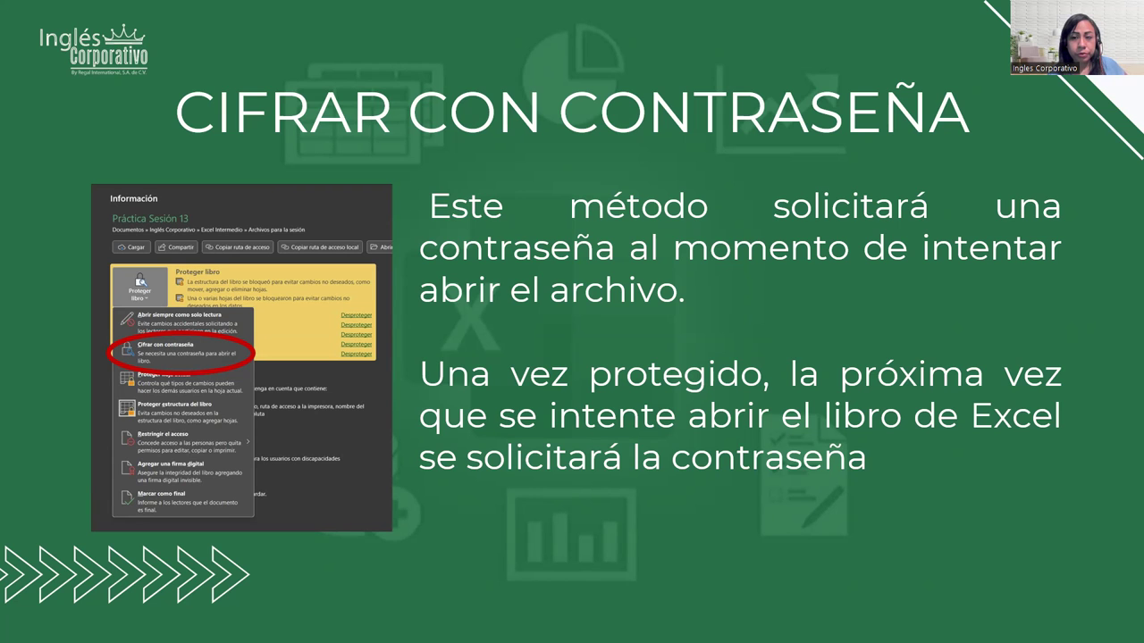
Step: Advance the slideshow one slide toward the 'MARCAR COMO FINAL' slide
key("Right")
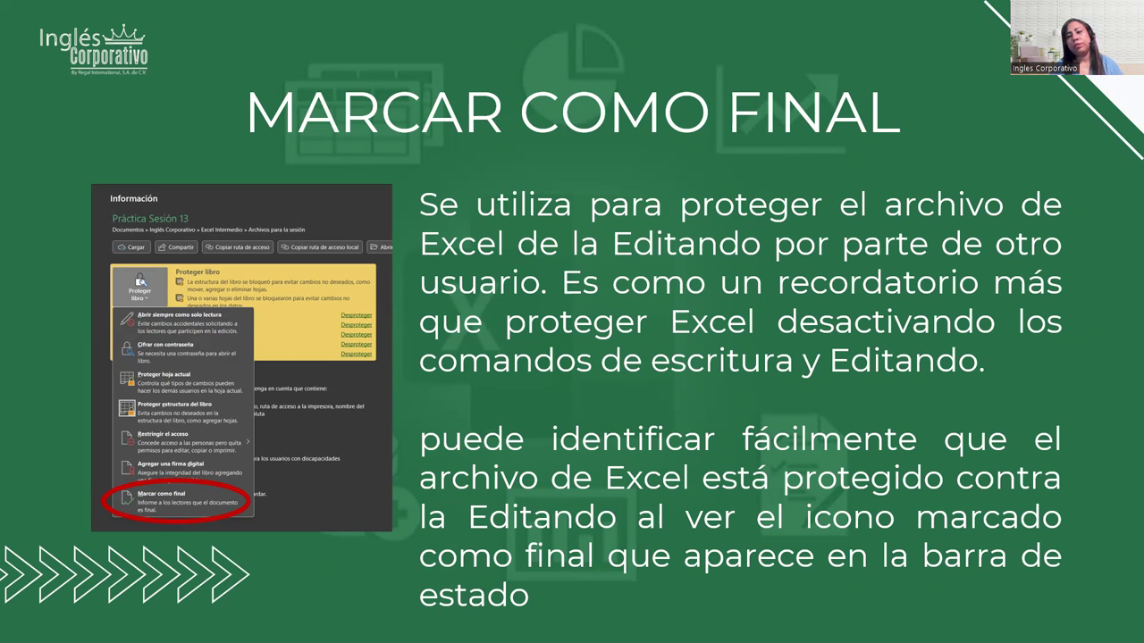
Step: Advance the slideshow to the 'DESARROLLO' session development slide
key("Right")
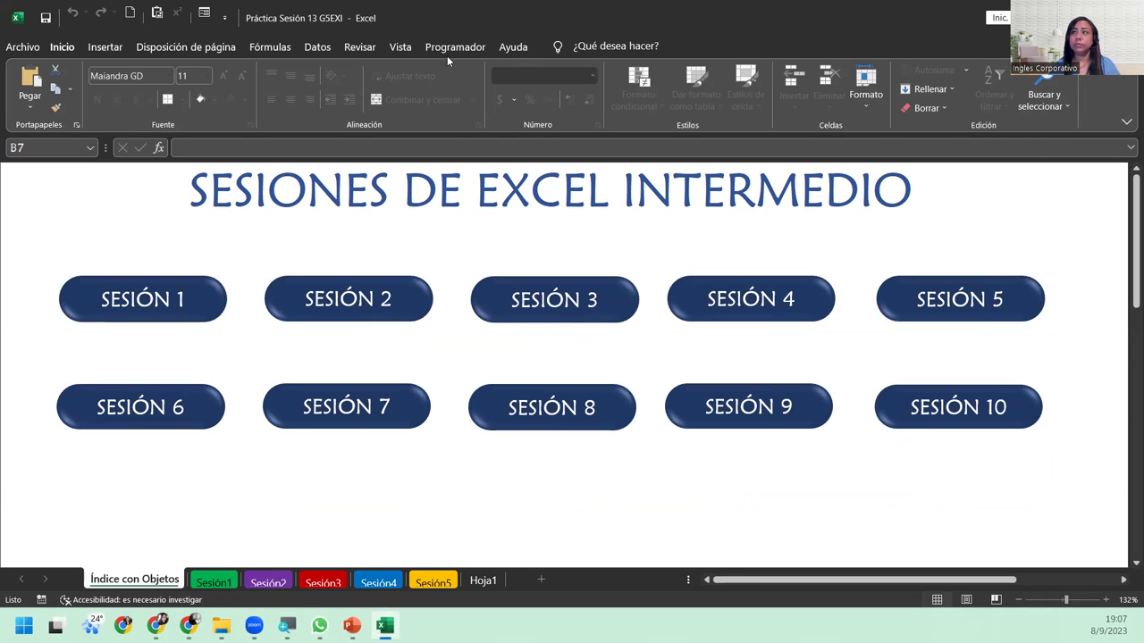
Step: Save a copy of the workbook as 'Práctica Sesión 14 G5EXI' in the same folder
left_click(25, 48)
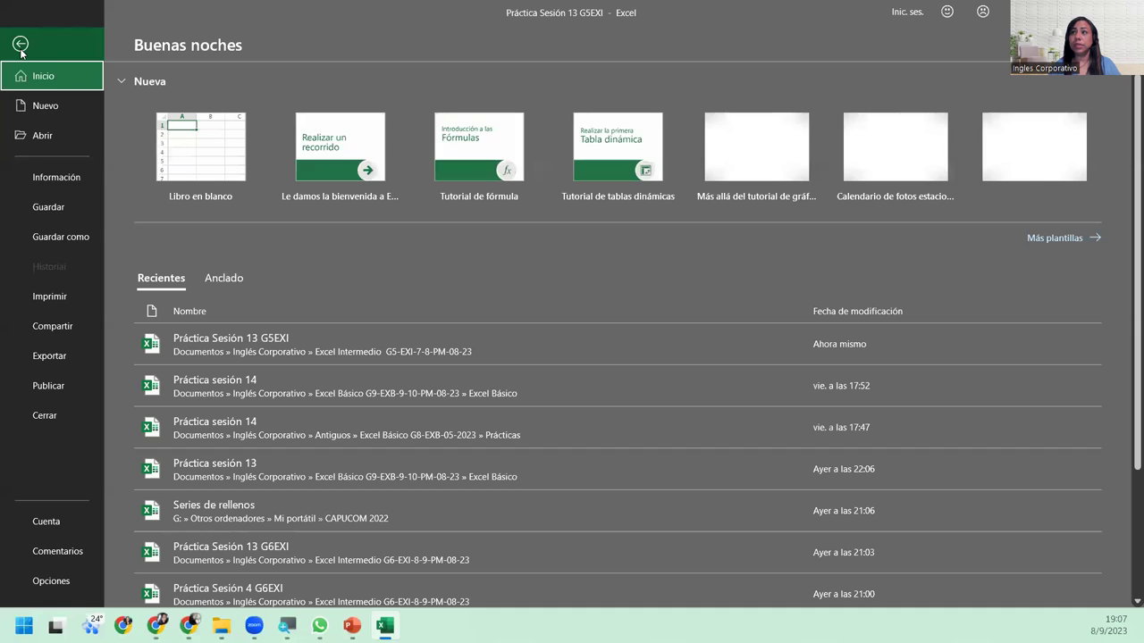
left_click(52, 238)
left_click(204, 254)
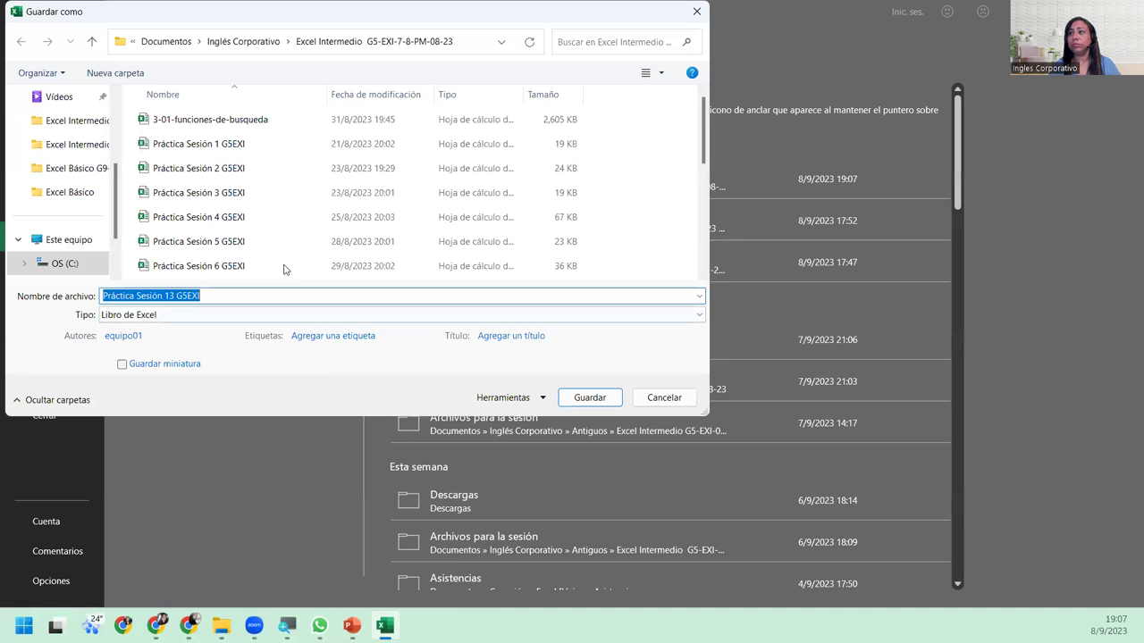
left_click(167, 296)
key("Delete")
type("4")
key("Return")
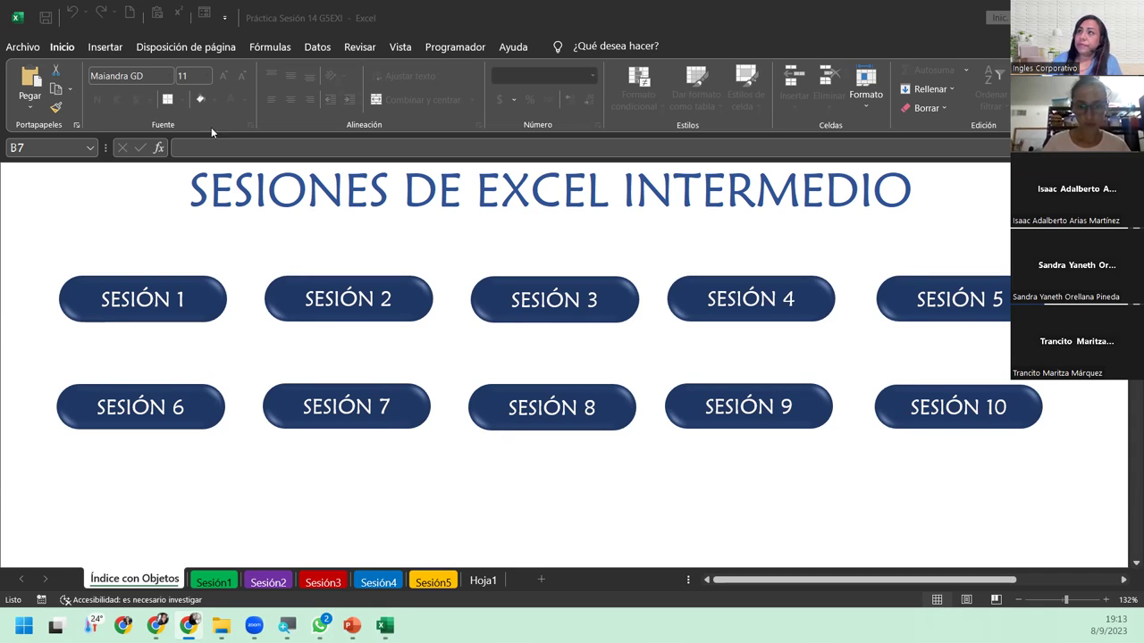
Step: Show the Información backstage page listing the workbook's locked structure and protected sheets
left_click(32, 47)
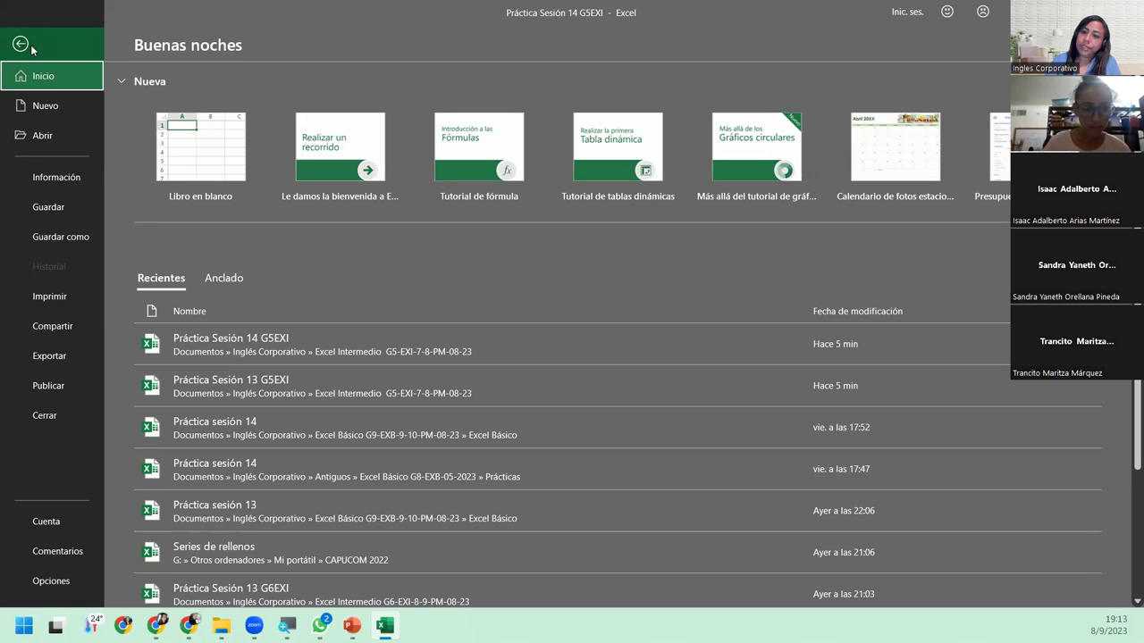
left_click(65, 186)
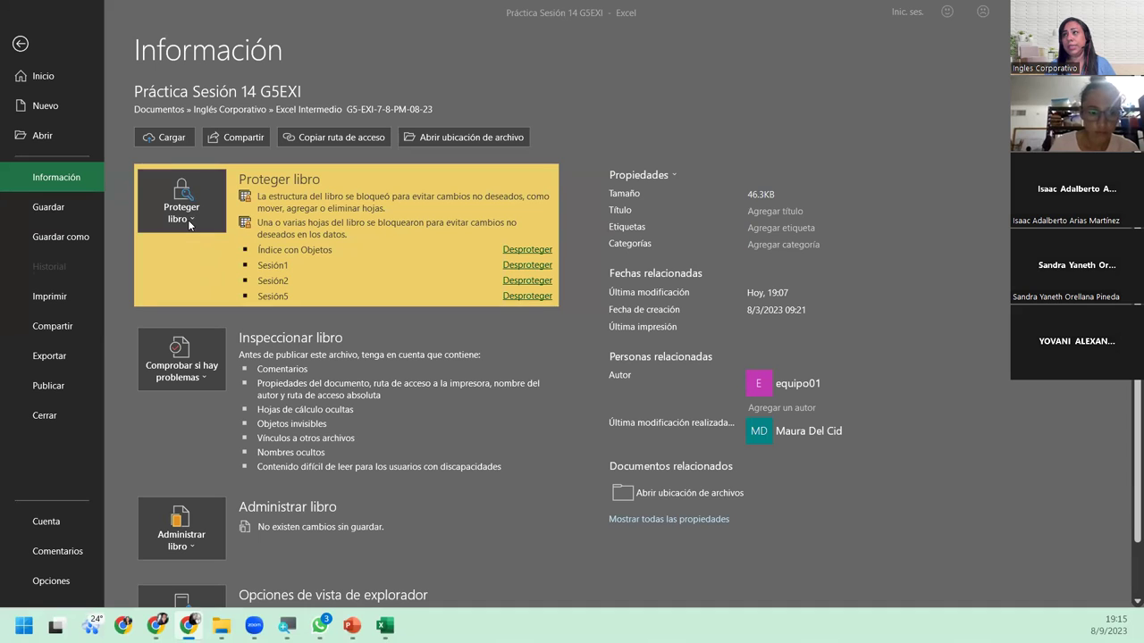
Step: Open the Proteger libro dropdown on the Información page
left_click(189, 224)
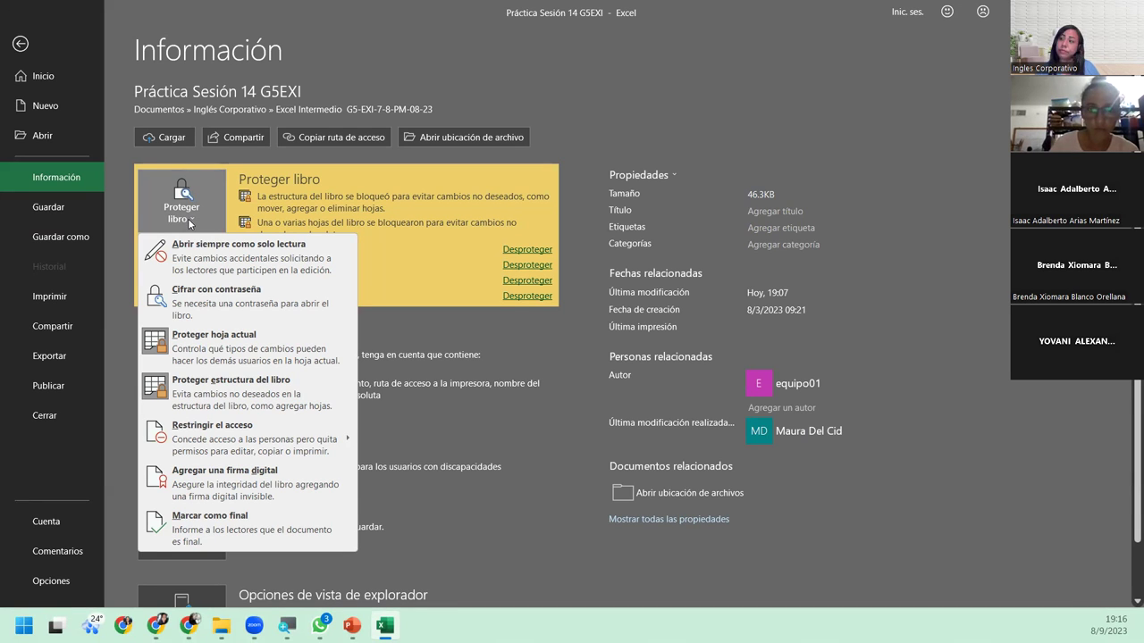
Step: Choose Cifrar con contraseña, type a password into Cifrar documento, and dismiss the prompt
left_click(219, 302)
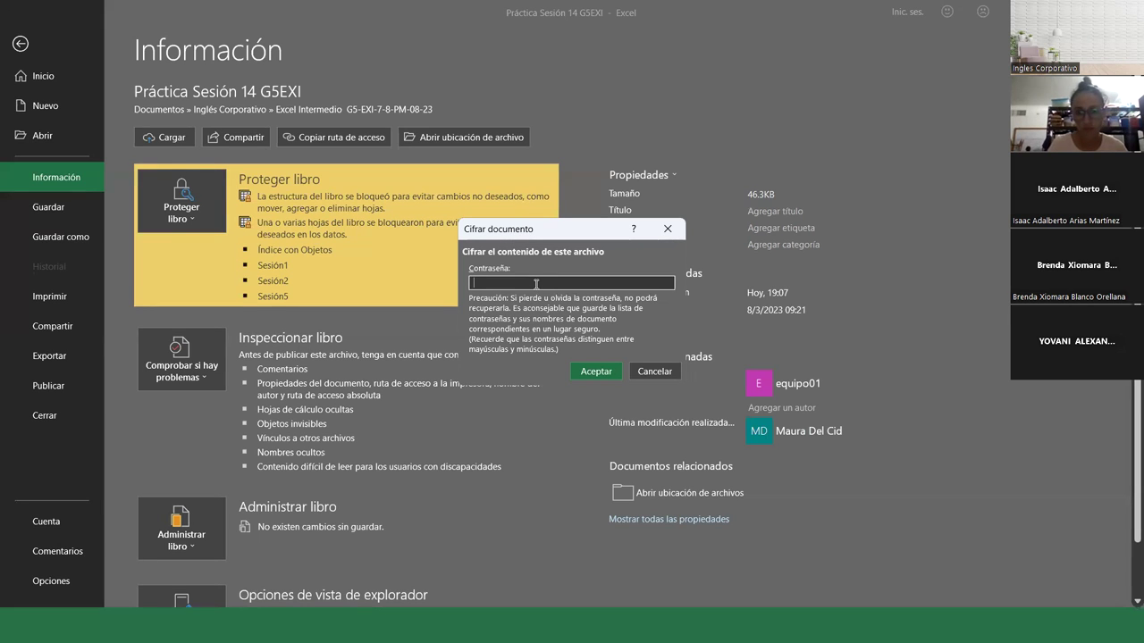
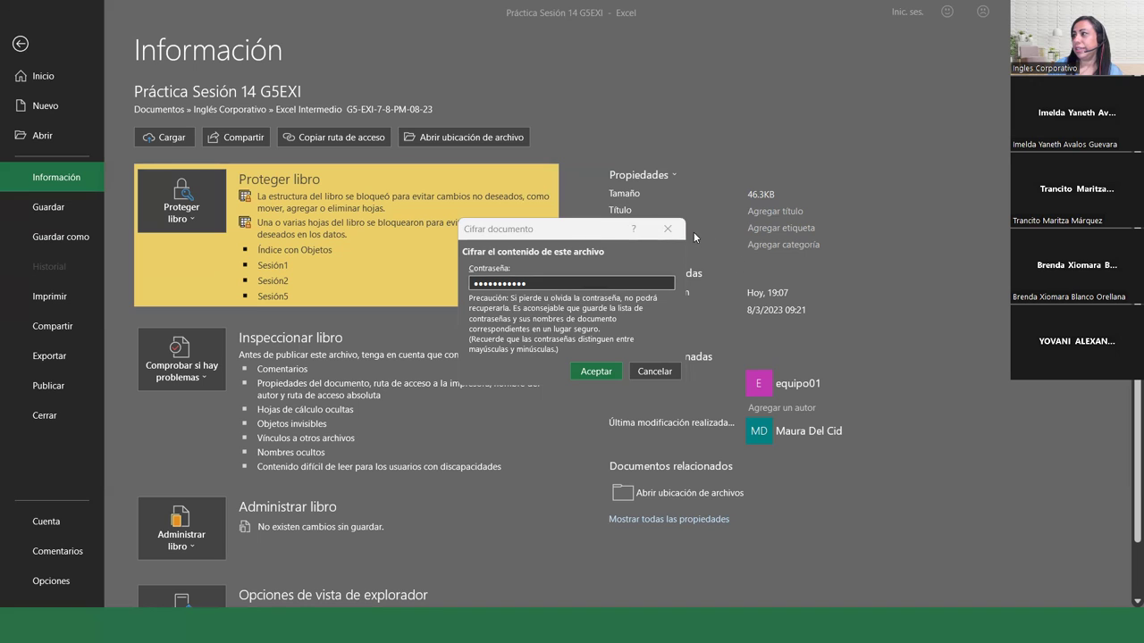
key("Return")
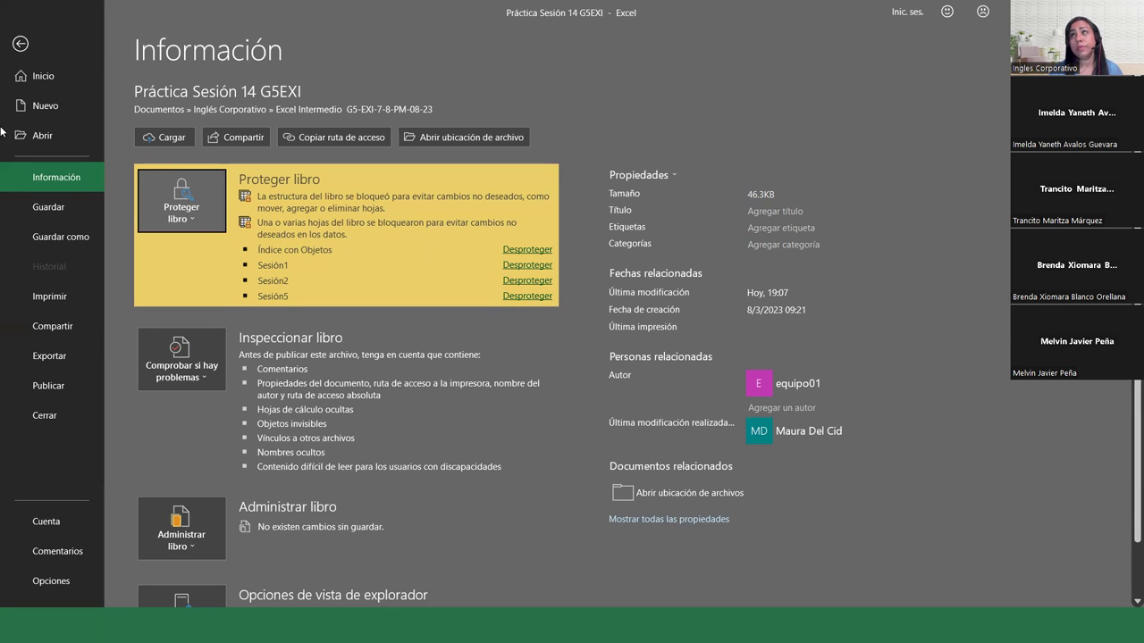
Step: Return to Archivo > Información and reopen the Proteger libro protection options
left_click(21, 44)
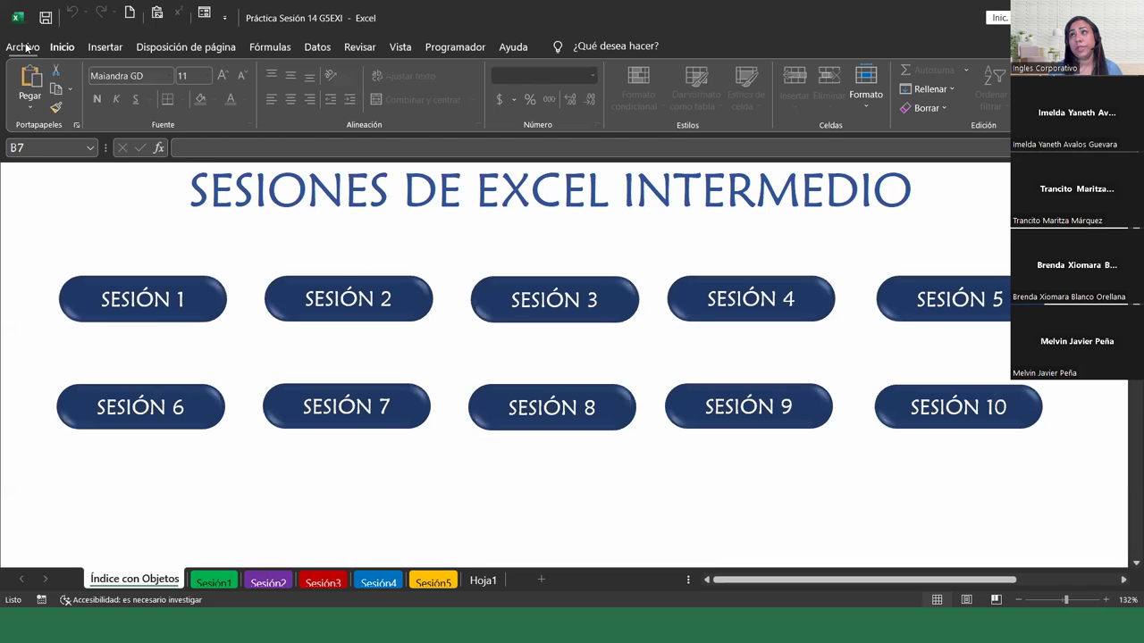
left_click(23, 46)
left_click(55, 182)
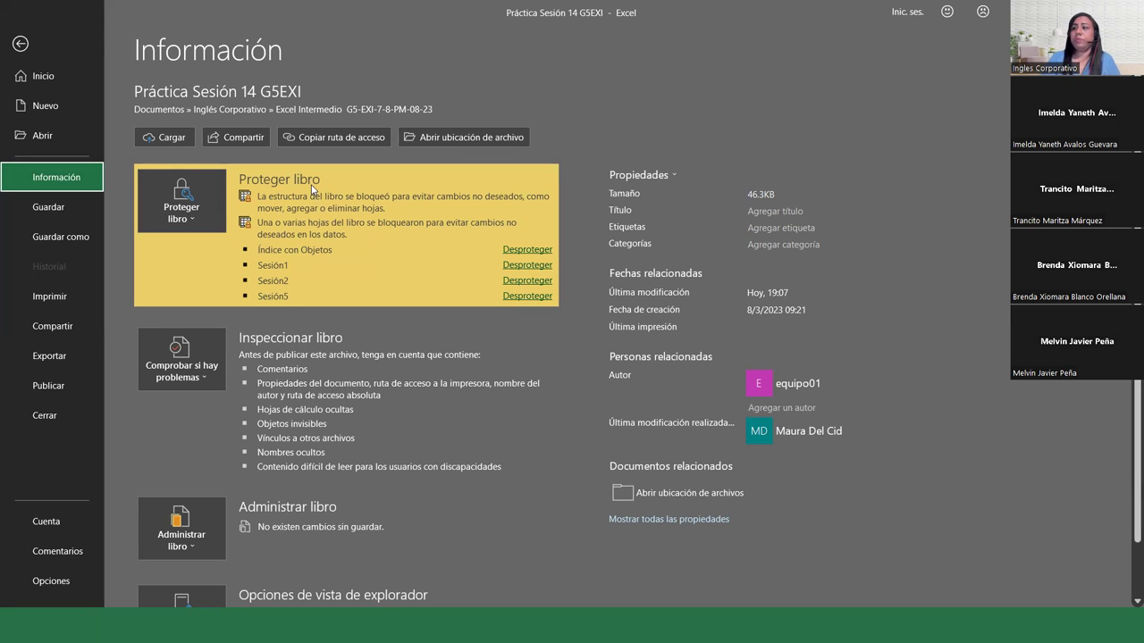
left_click(193, 220)
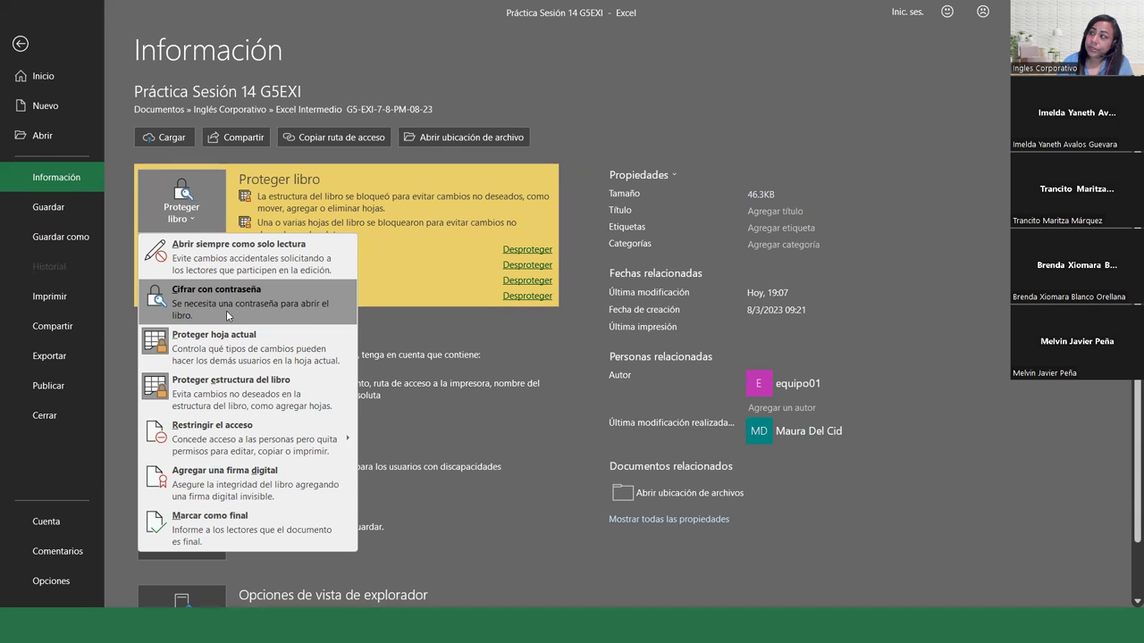
Step: Choose Cifrar con contraseña from the Proteger libro options
left_click(226, 310)
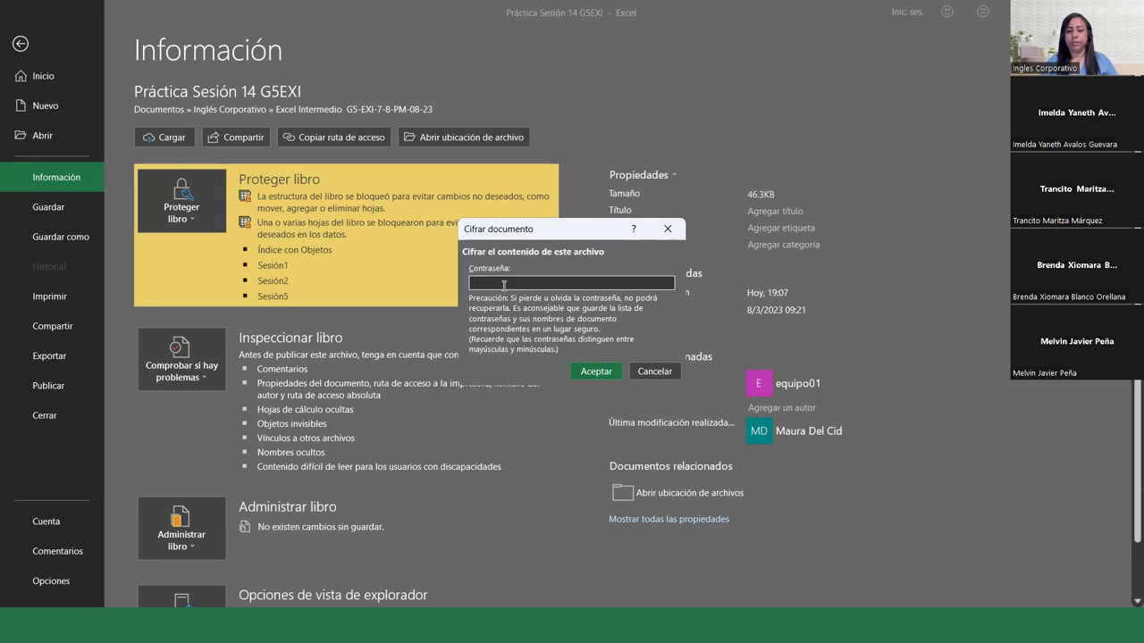
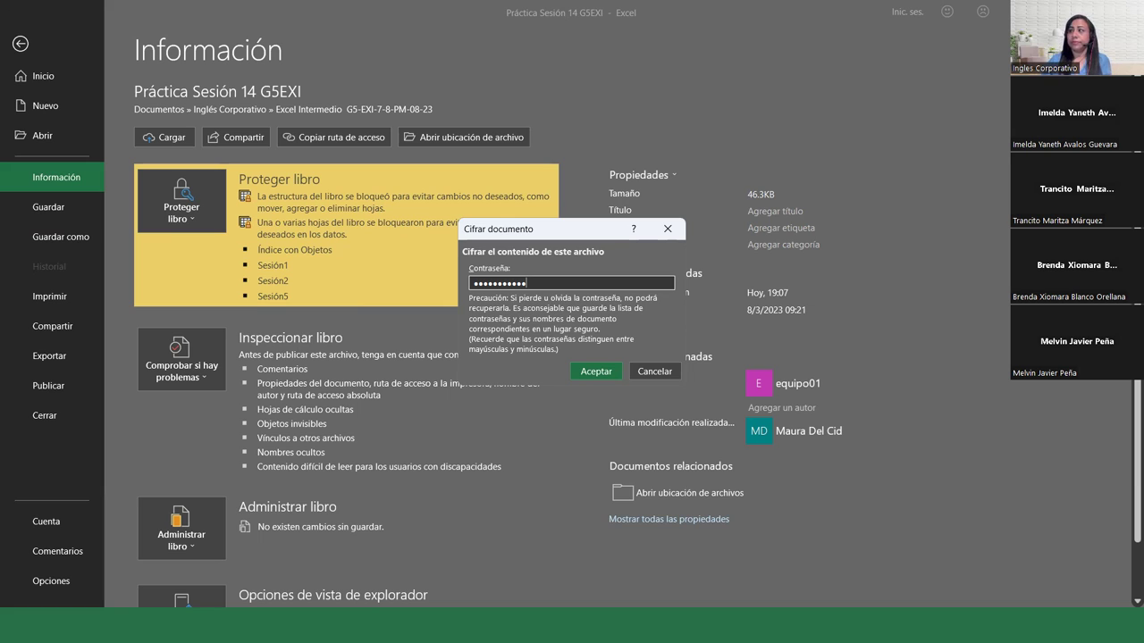
Step: Enter an opening password in Cifrar documento and retype it in Confirmar contraseña to apply encryption
left_click(606, 375)
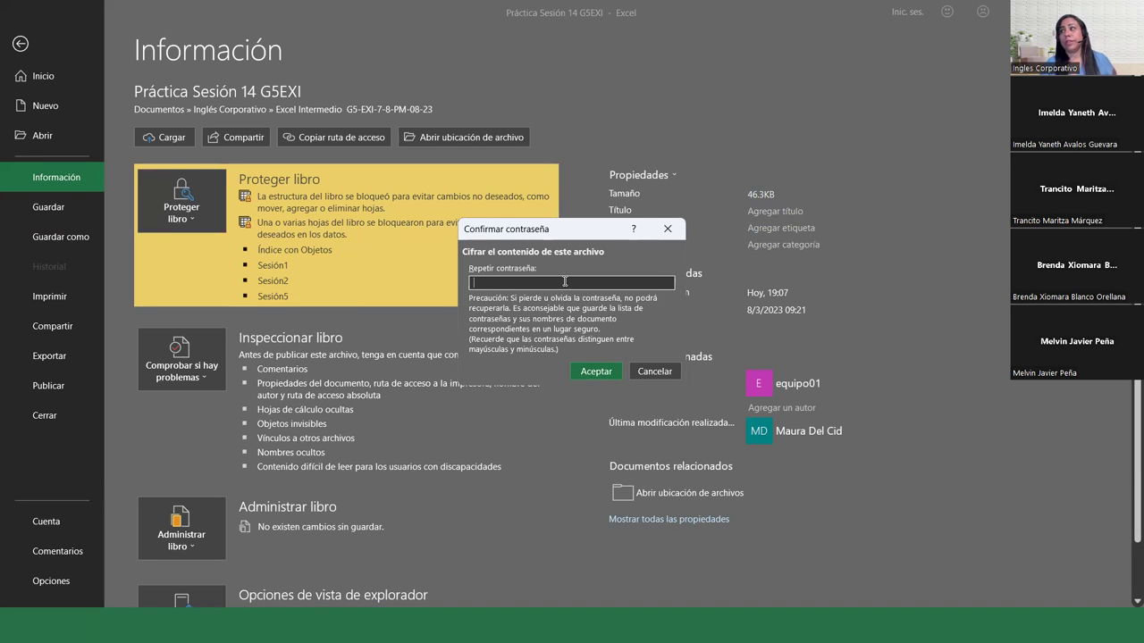
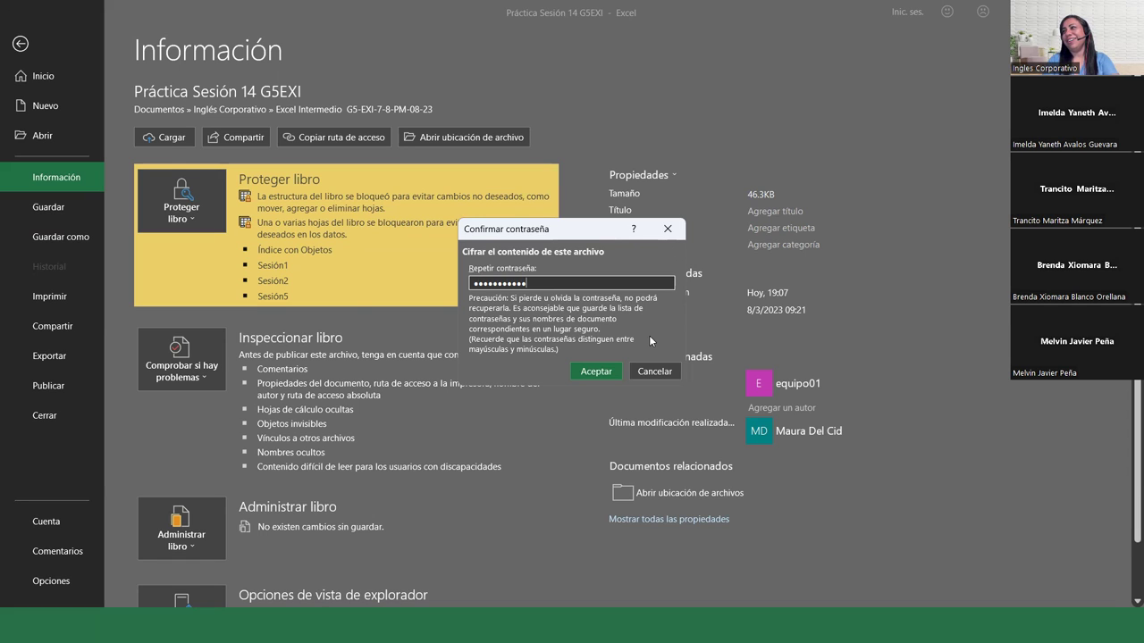
left_click(597, 371)
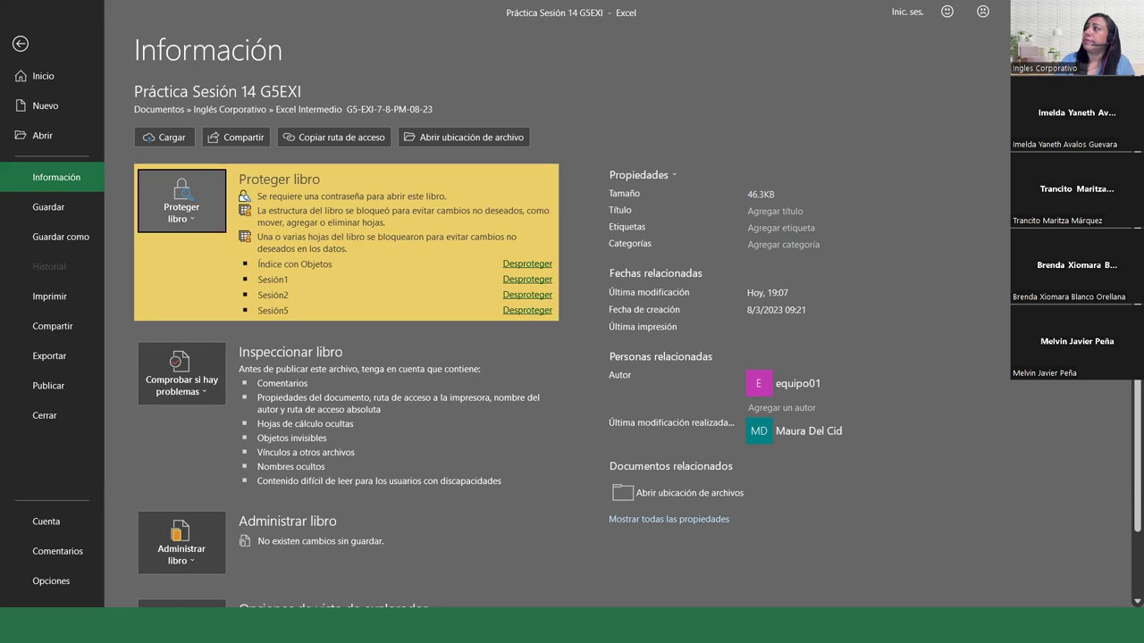
Step: Save and close the Práctica Sesión 14 G5EXI workbook, then bring the practice folder forward
key("ctrl+w")
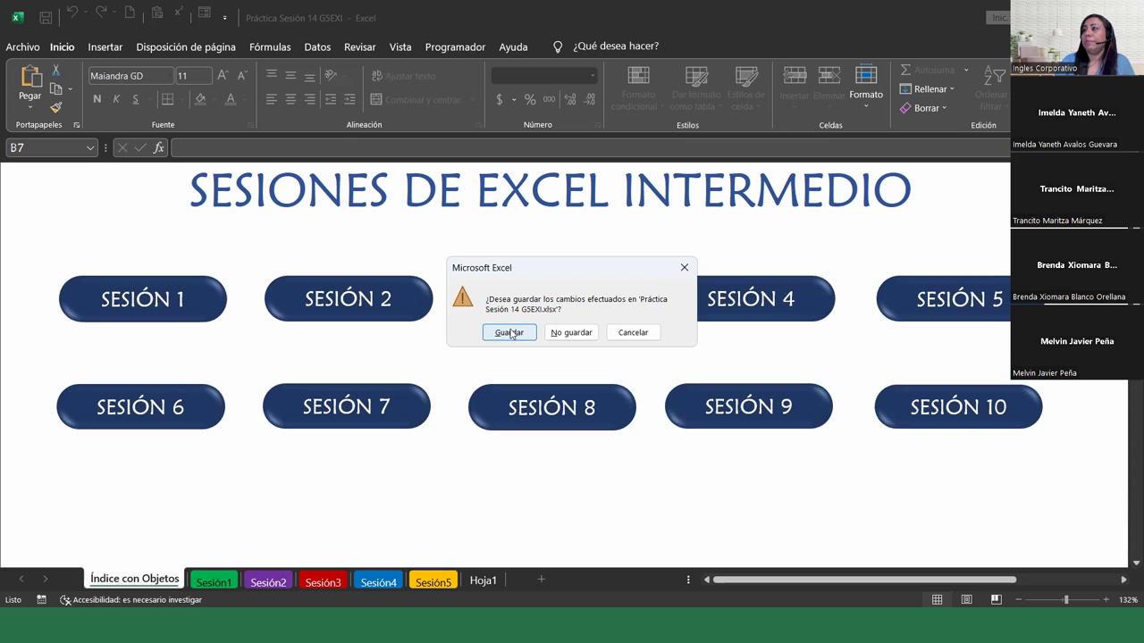
left_click(509, 332)
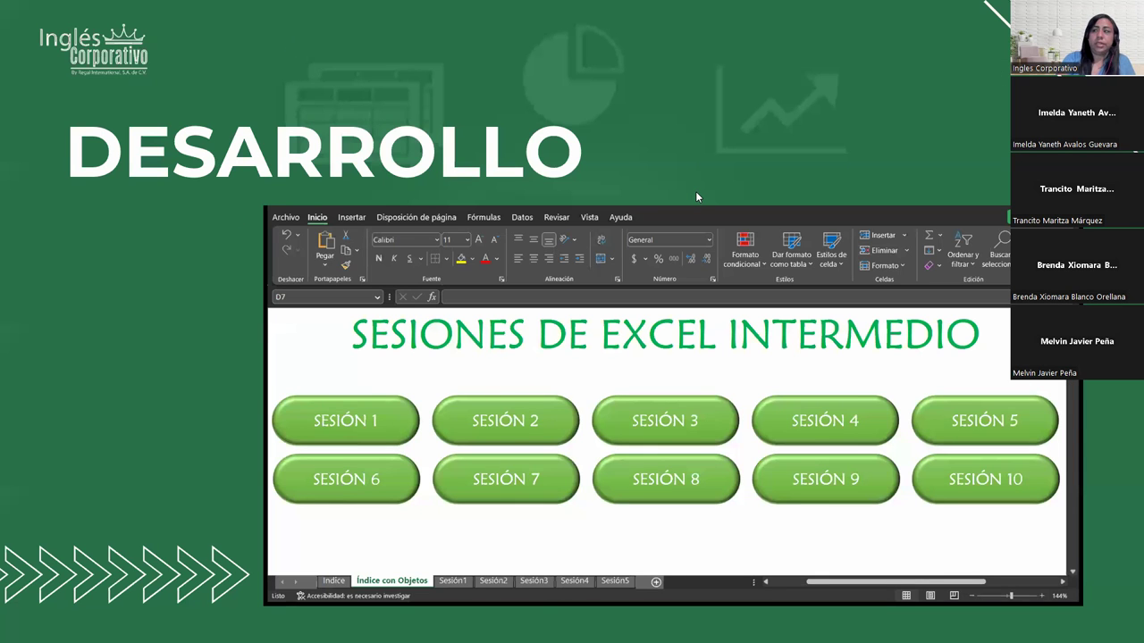
key("Escape")
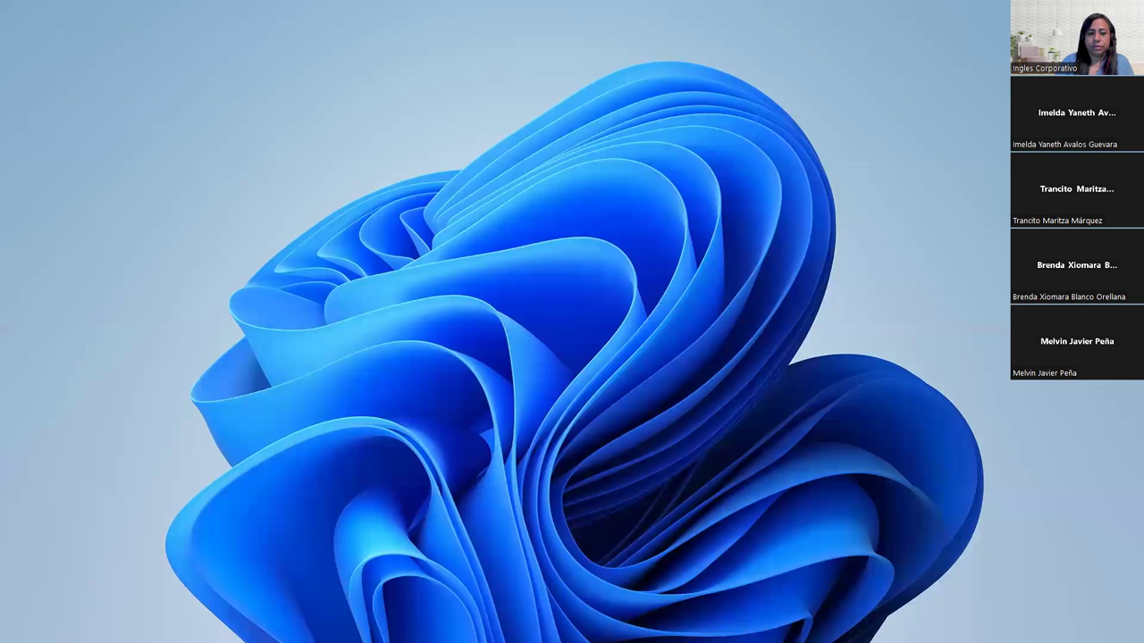
key("alt+Tab")
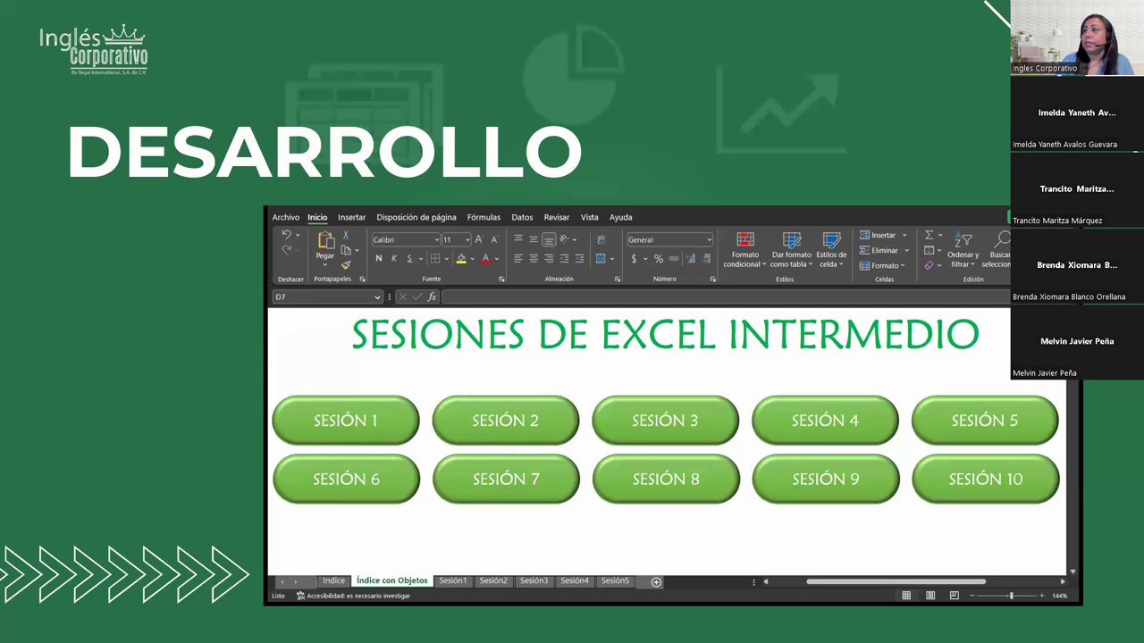
key("alt+Tab")
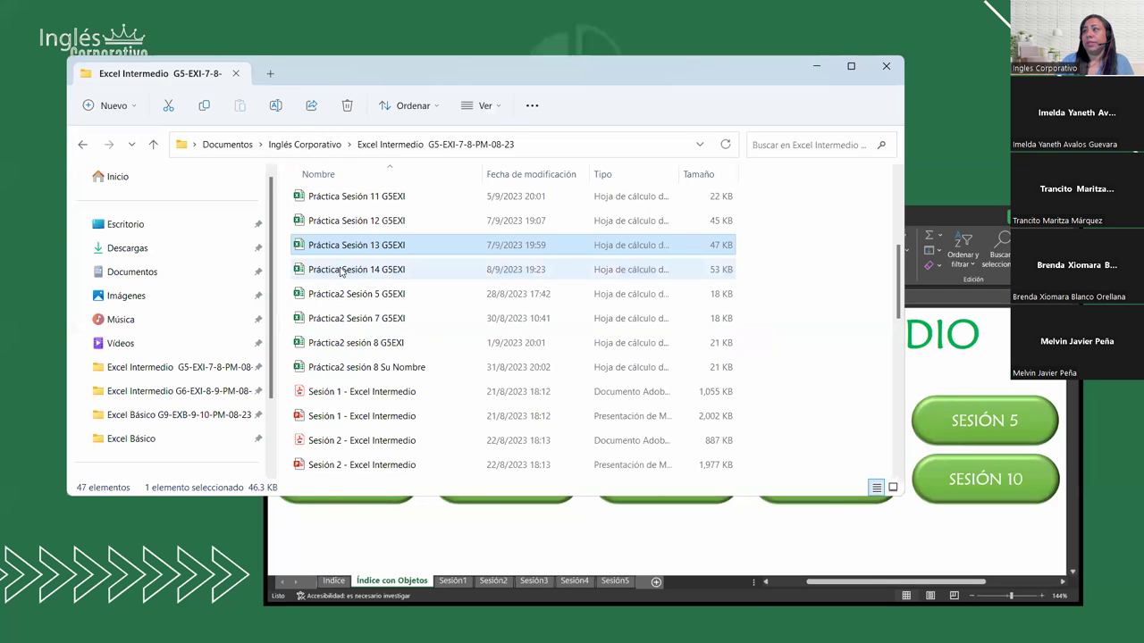
double_click(338, 271)
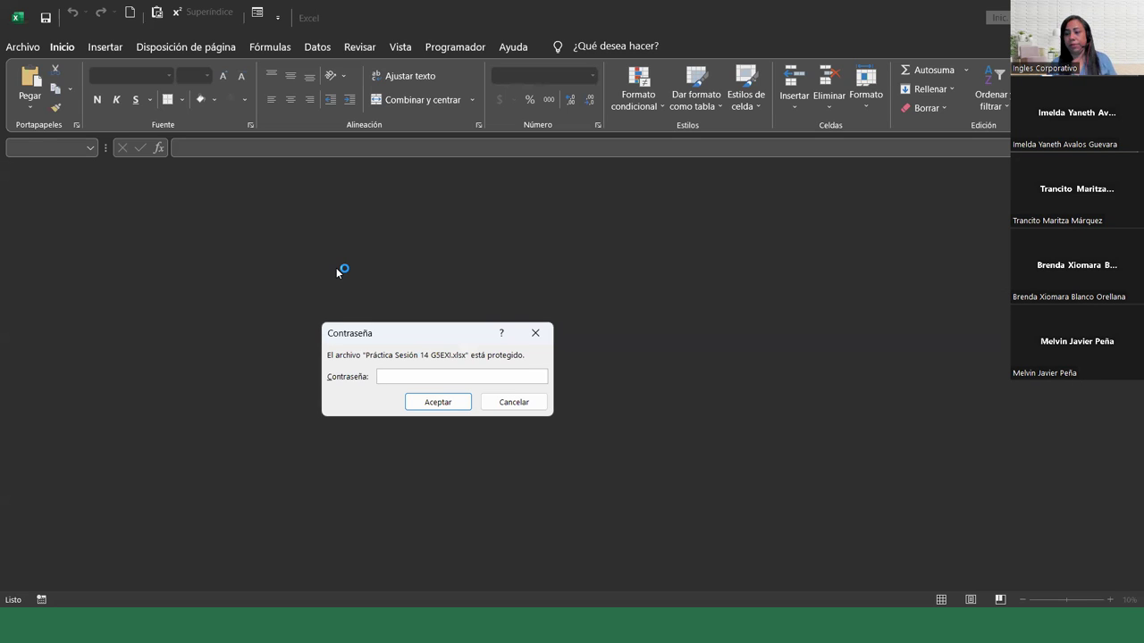
type("••••••••••")
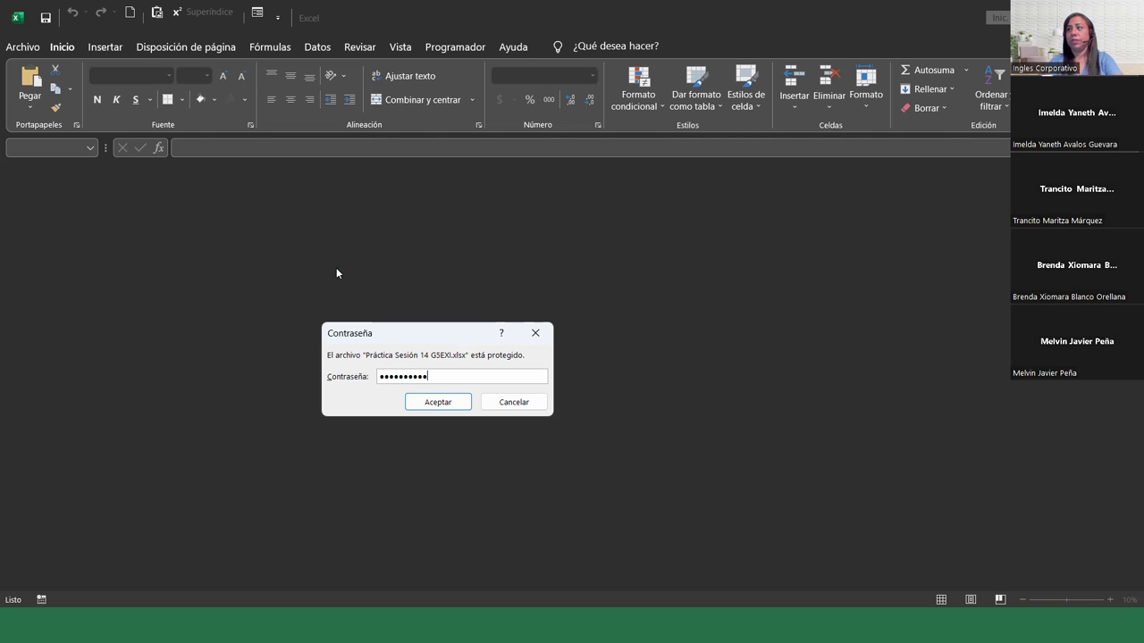
key("Return")
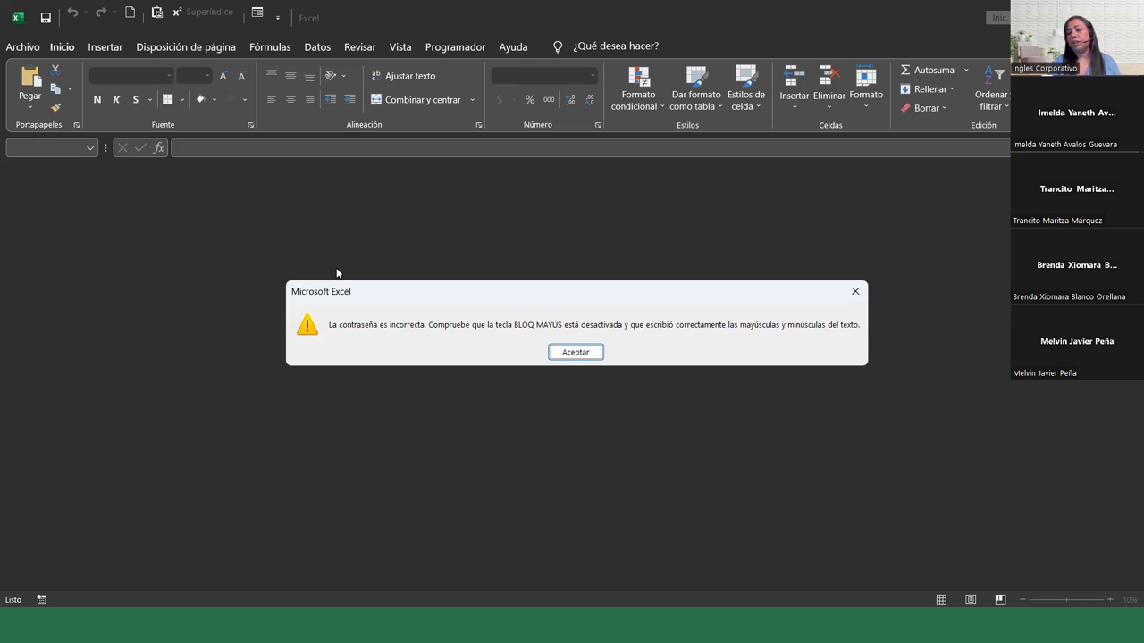
key("Return")
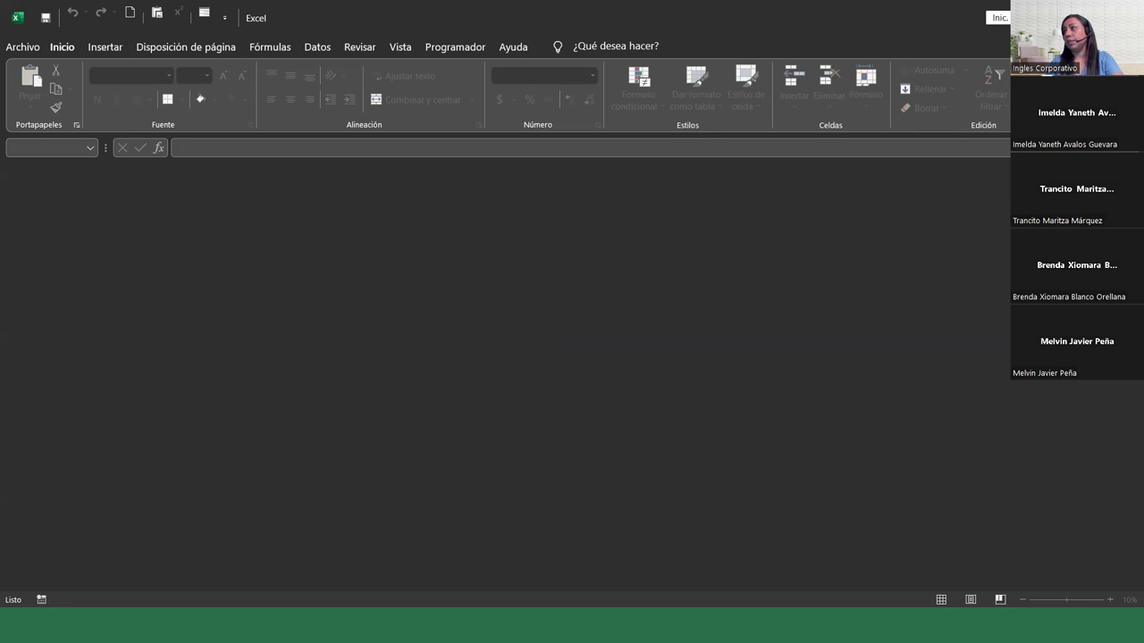
key("alt+F4")
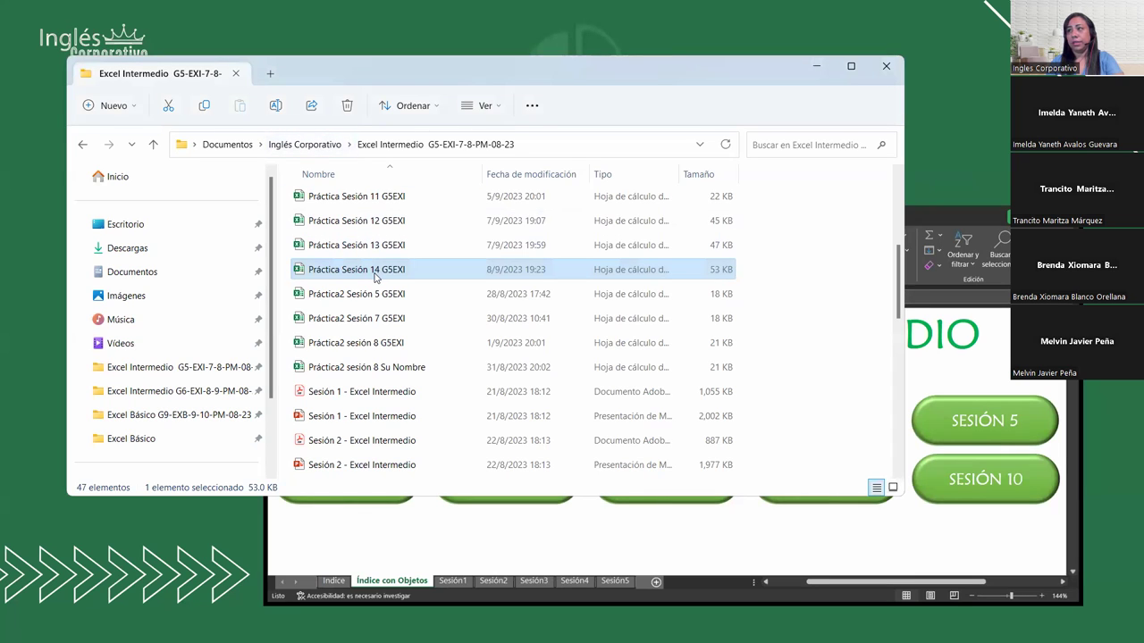
Step: Reopen Práctica Sesión 14 G5EXI from File Explorer, entering its open password
double_click(376, 276)
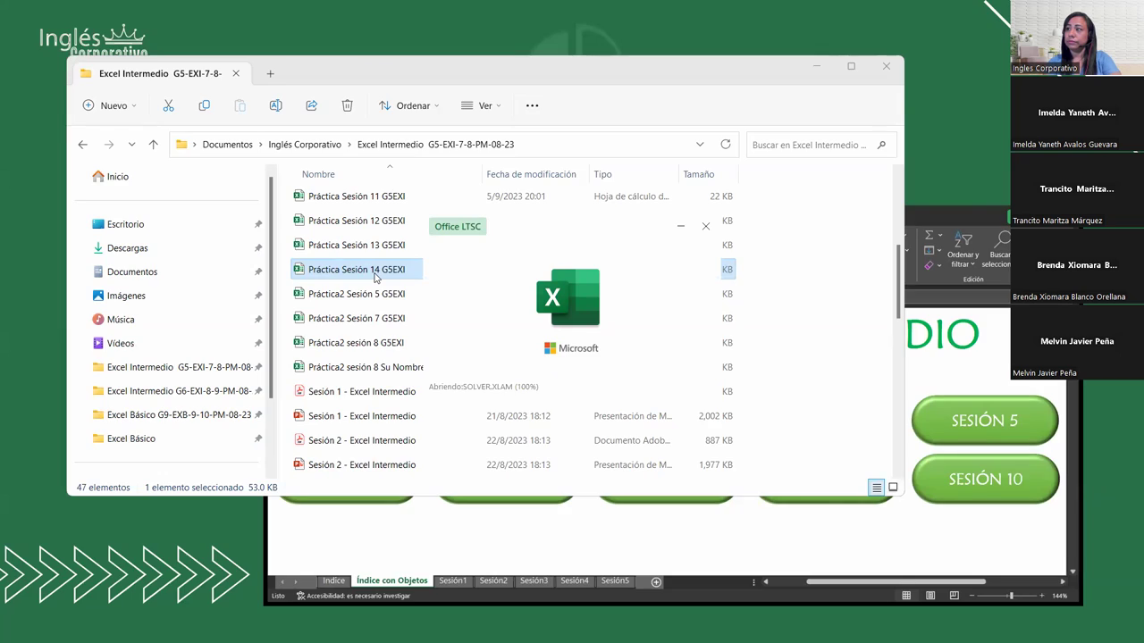
key("Return")
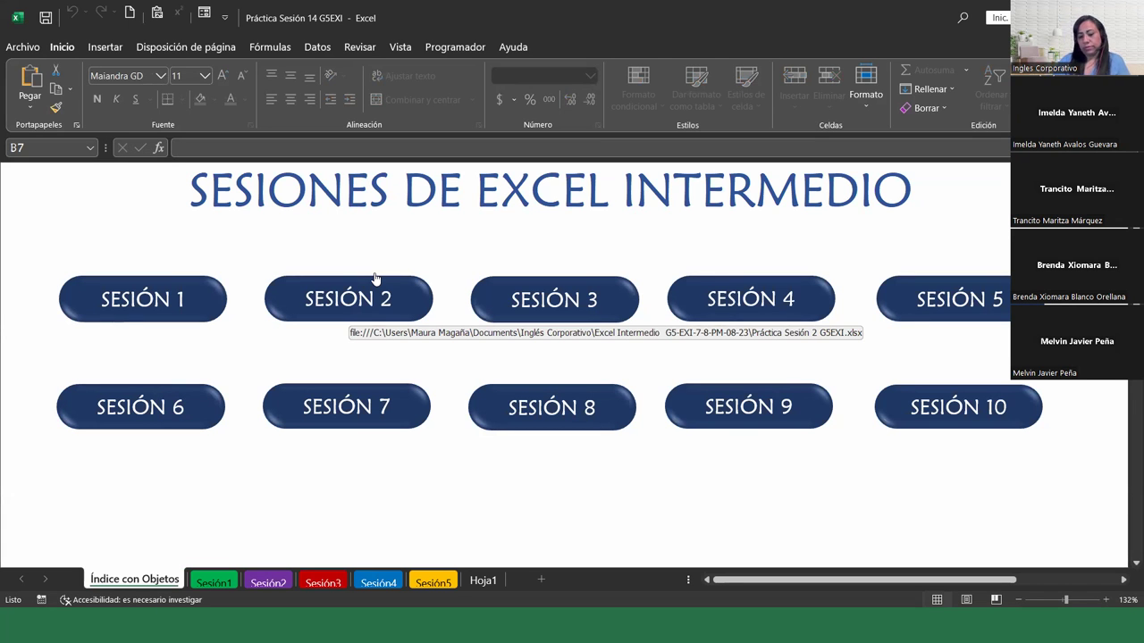
left_click(378, 281)
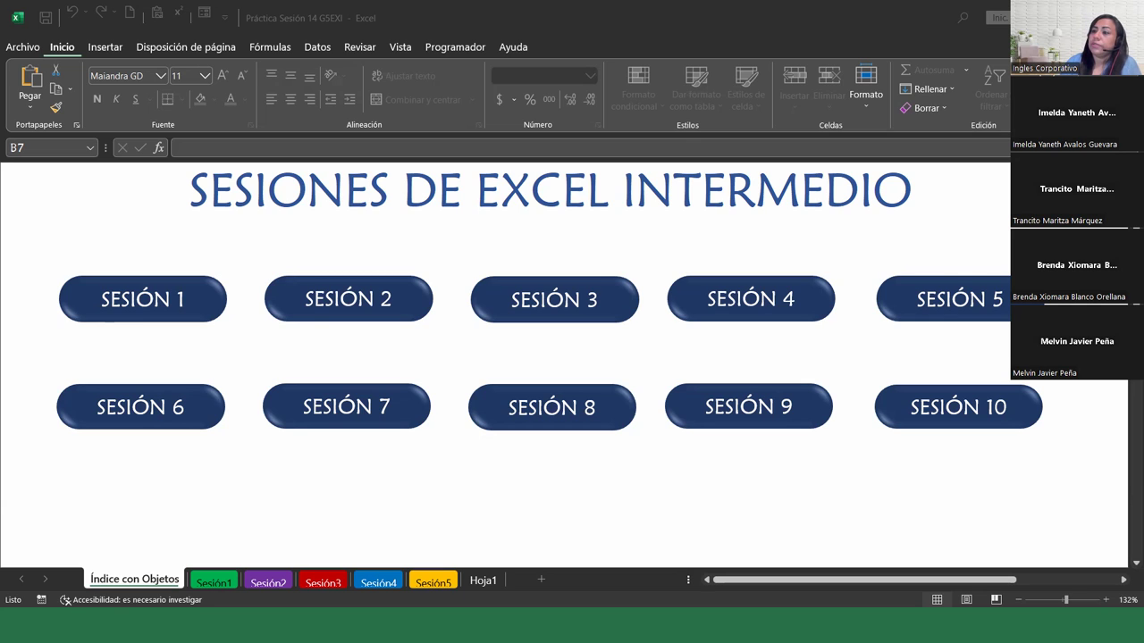
left_click(188, 221)
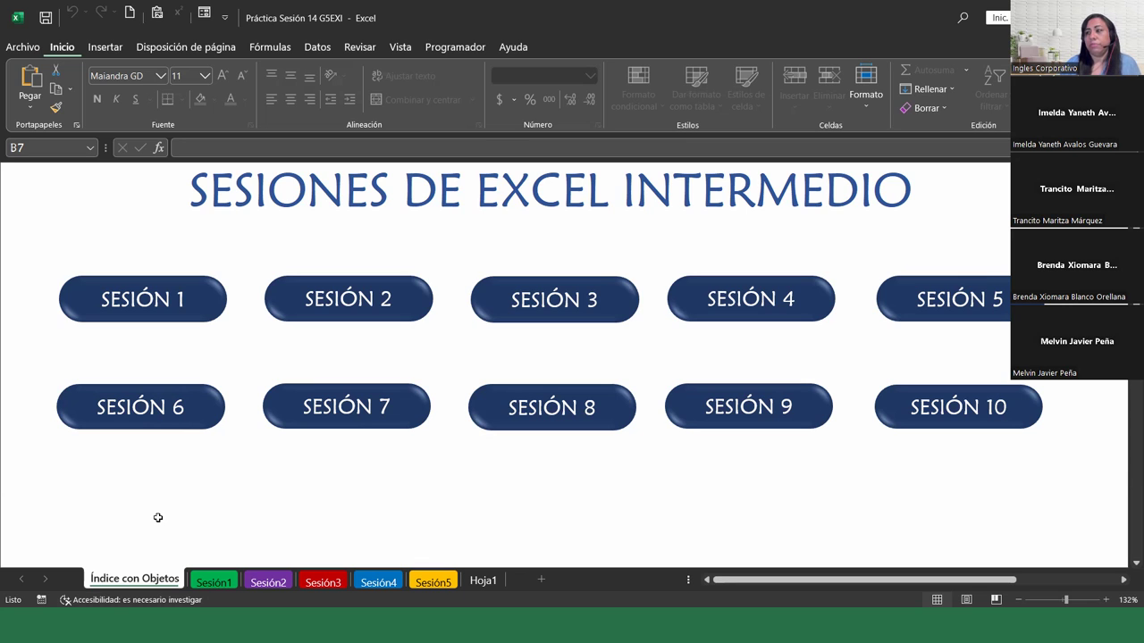
Step: Switch to the Sesión1 sheet and bring up the Revisar ribbon
left_click(214, 582)
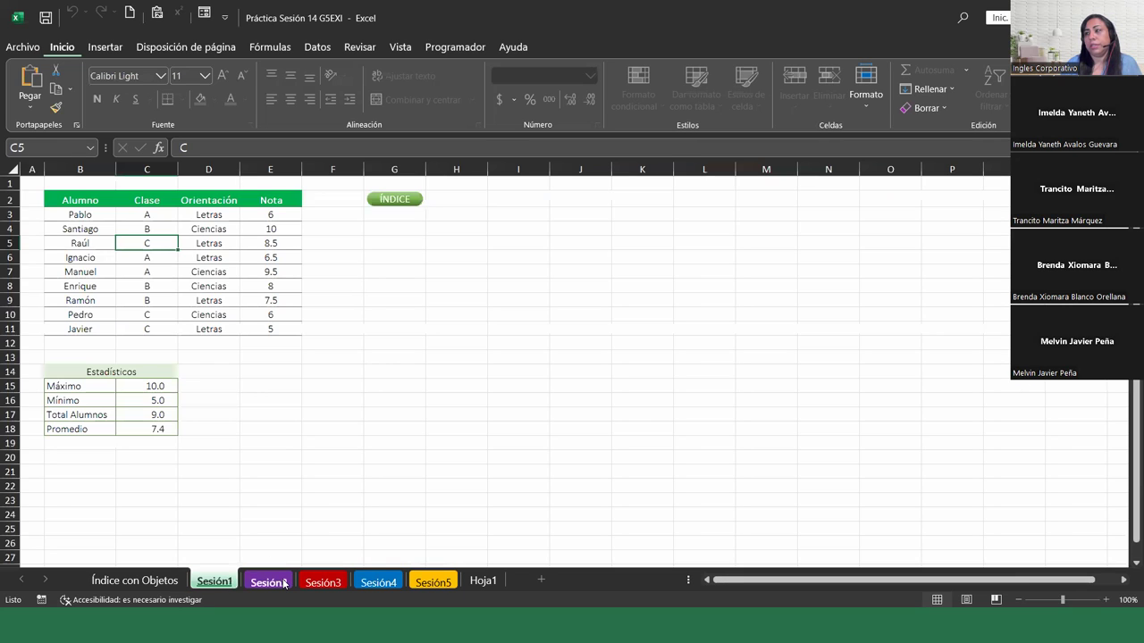
left_click(333, 49)
left_click(358, 48)
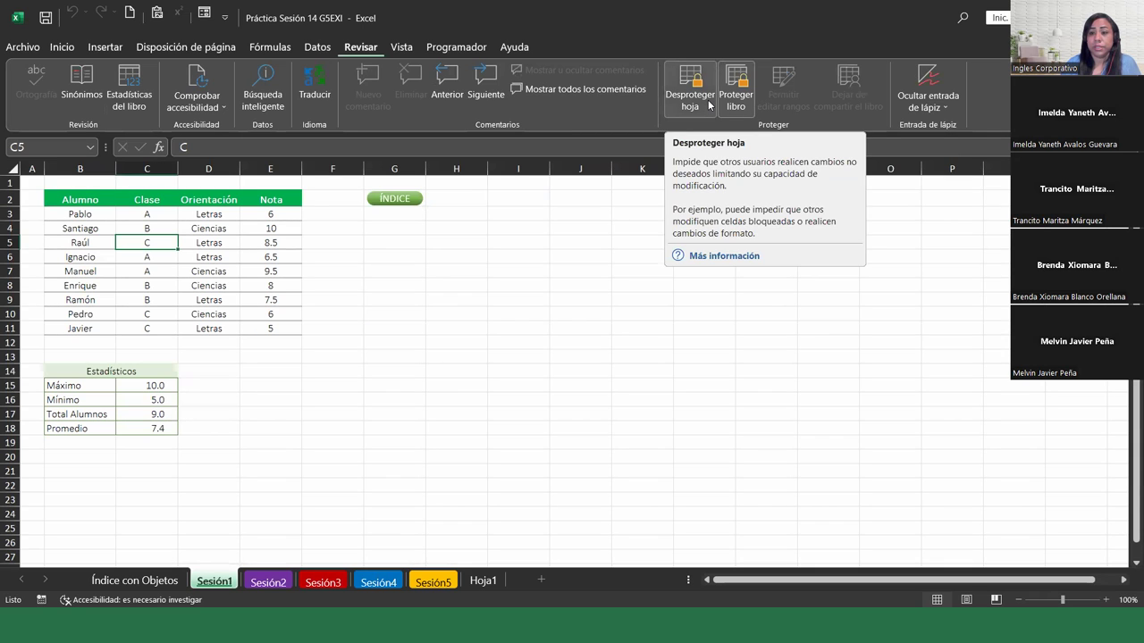
Step: Move to the Sesión3 sales sheet and select cell B3 with the Fecha header
left_click(308, 586)
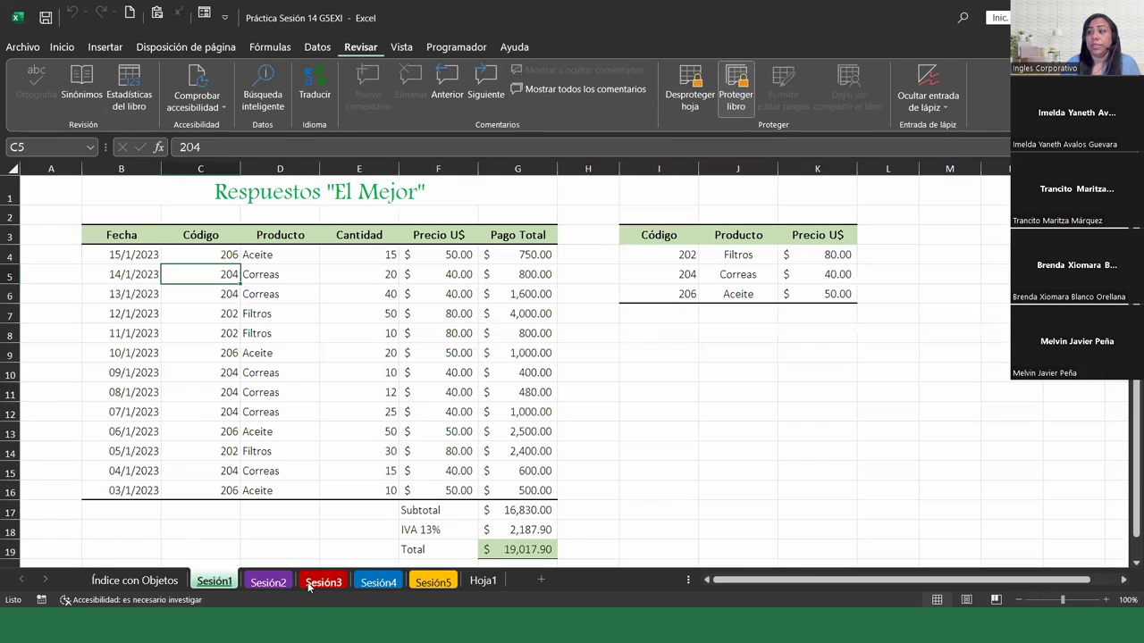
left_click(309, 584)
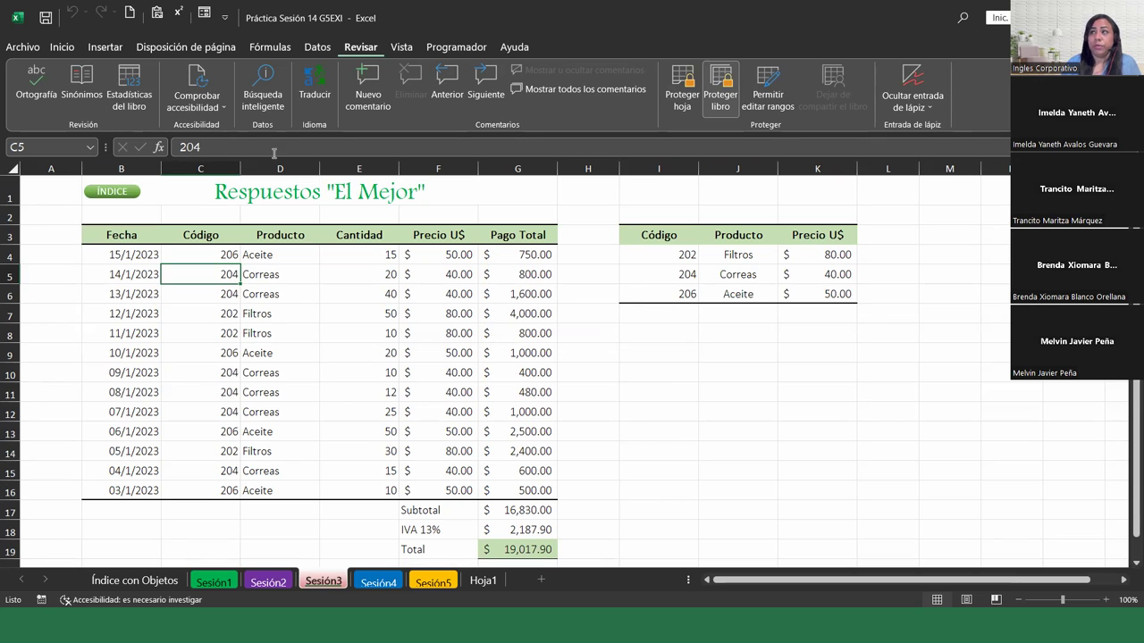
left_click(277, 169)
right_click(277, 169)
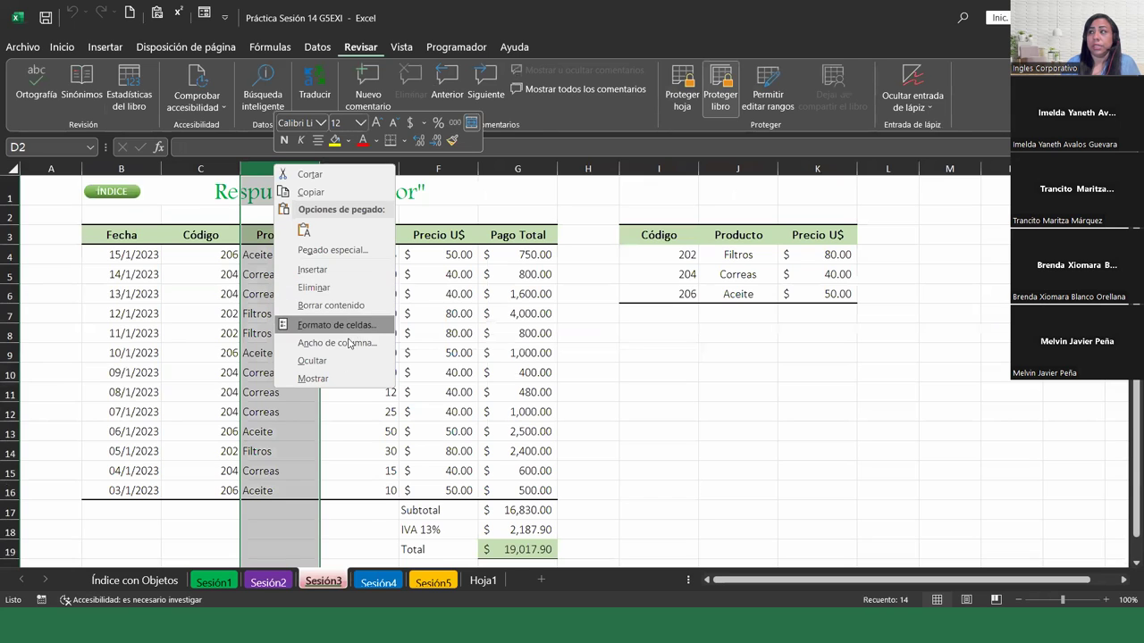
key("Escape")
left_click(235, 302)
left_click(132, 241)
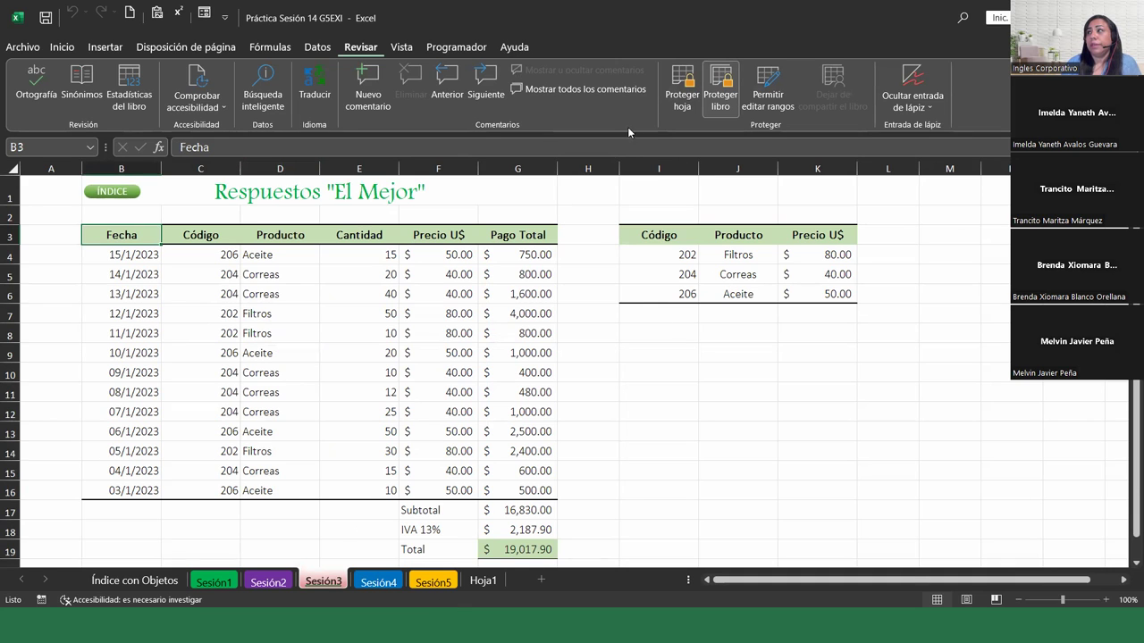
Step: Protect the Sesión3 sheet with a password, re-entering it after a confirmation mismatch
left_click(688, 101)
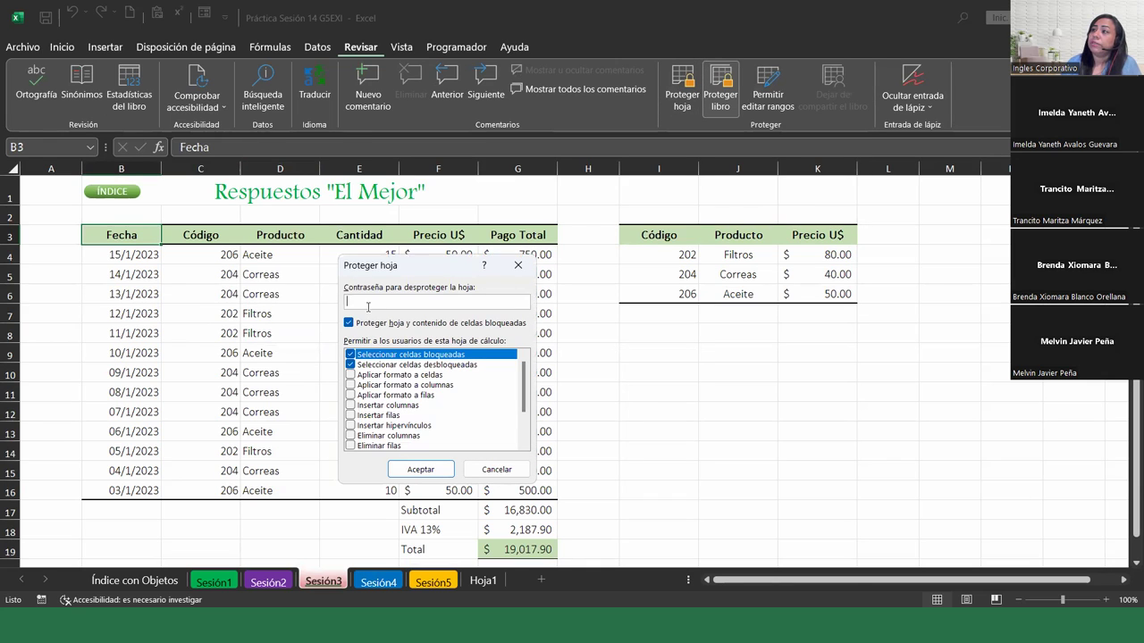
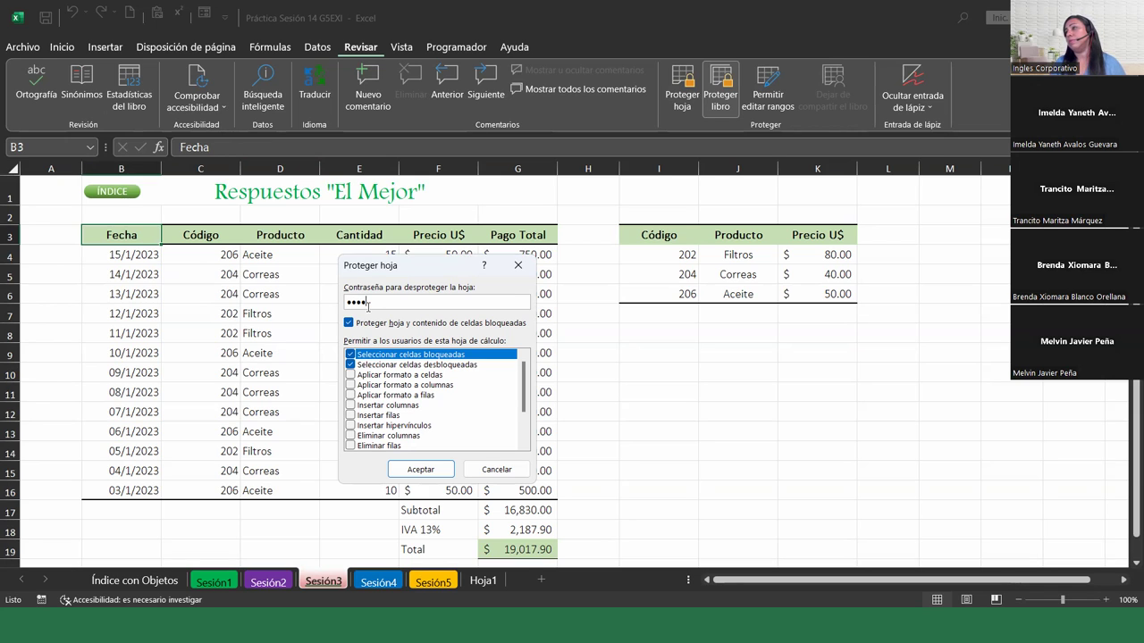
left_click(442, 477)
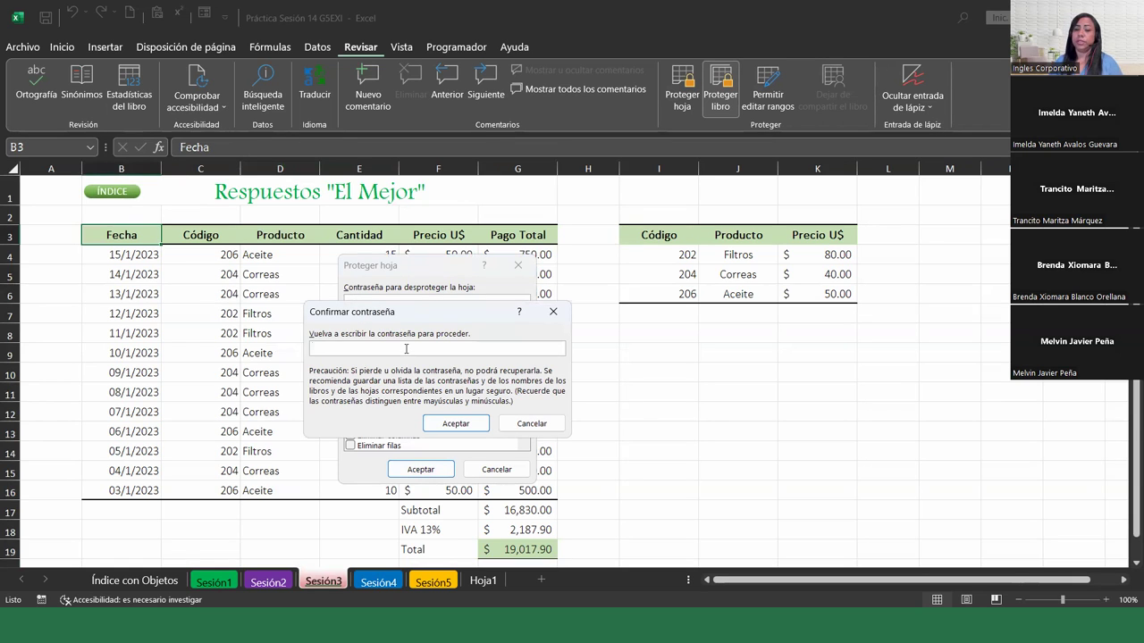
key("Return")
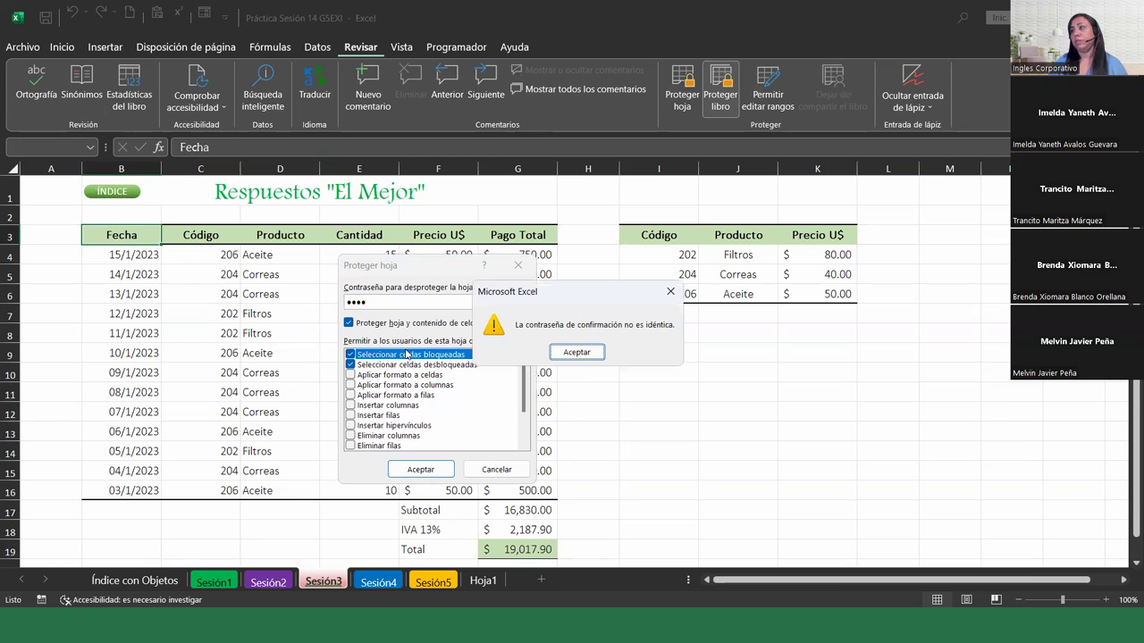
key("Return")
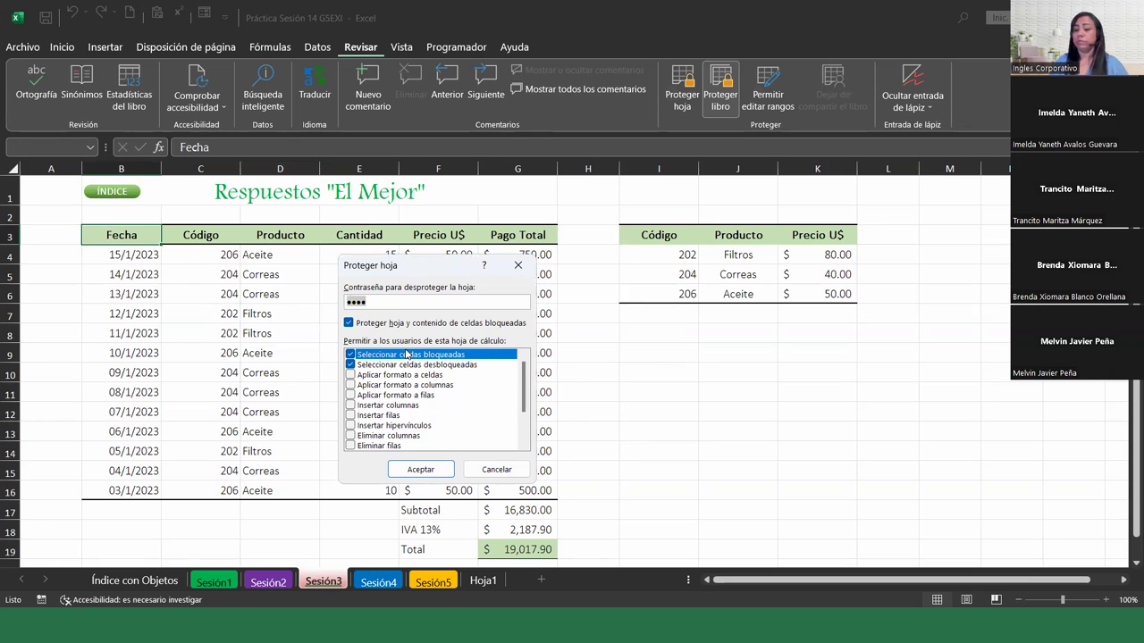
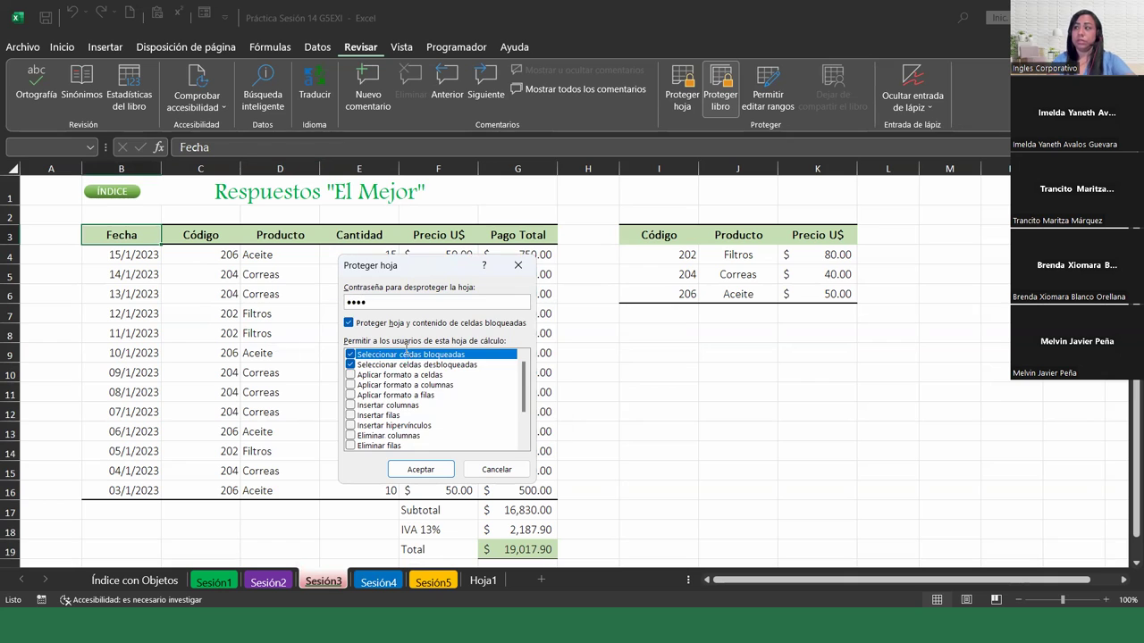
key("Return")
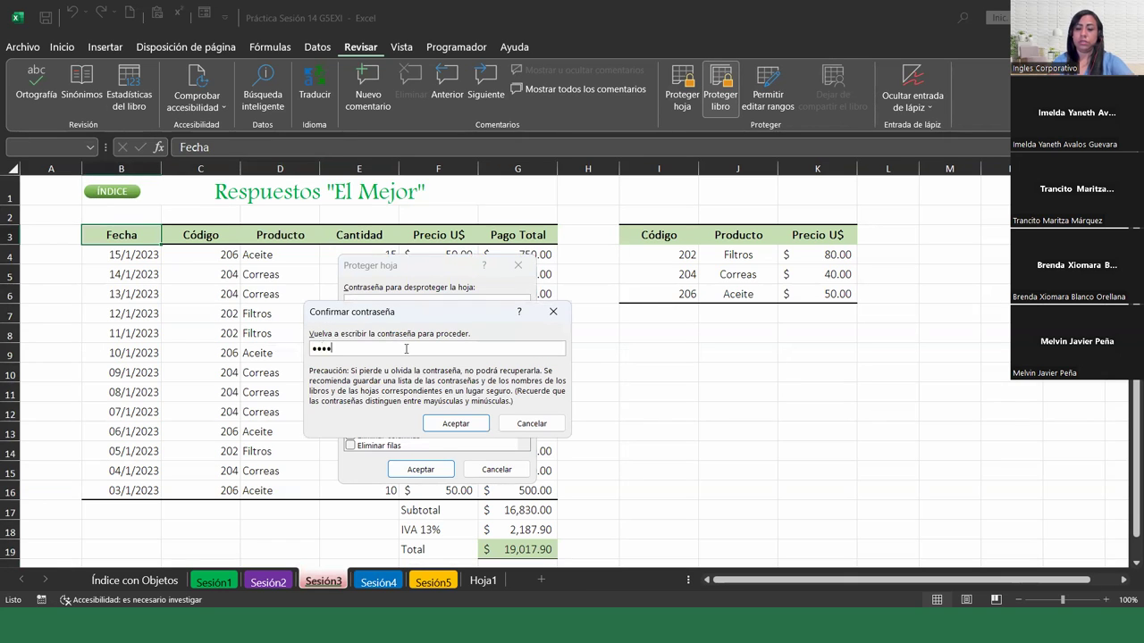
key("Return")
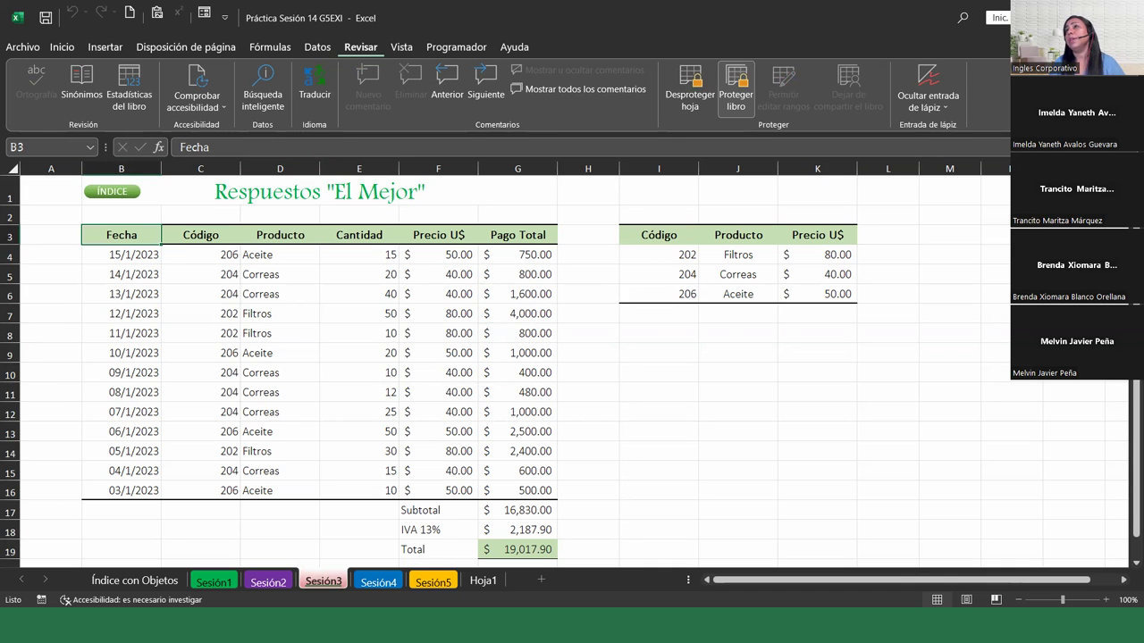
Step: Check the Información page for Sesión3's protection, then return to the Sesión4 sheet
left_click(37, 47)
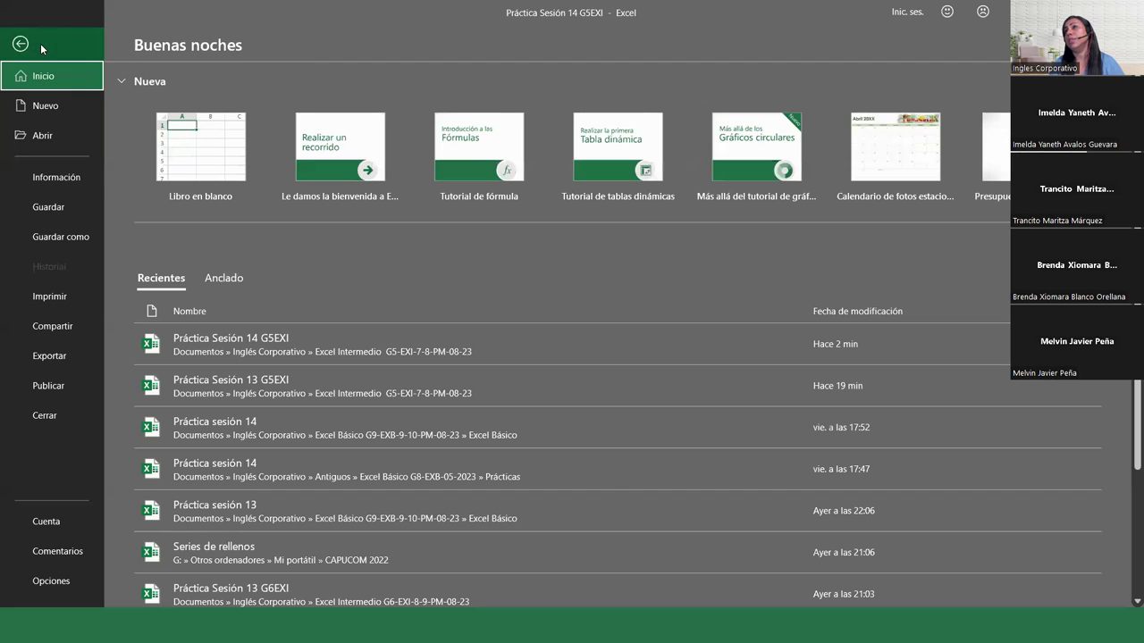
left_click(56, 177)
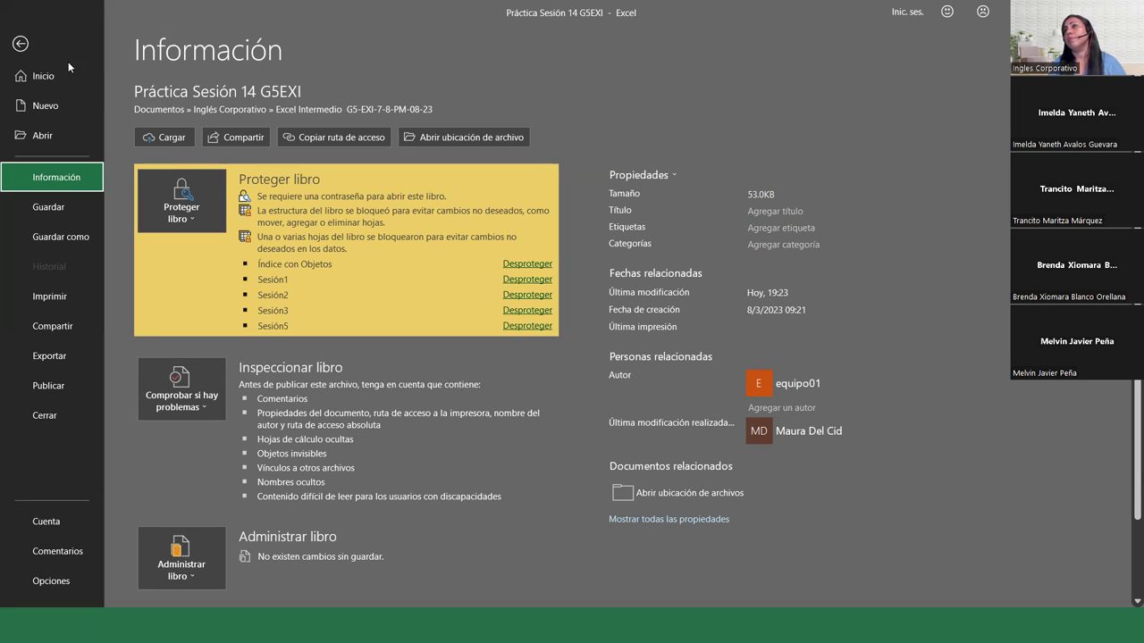
left_click(20, 43)
left_click(391, 583)
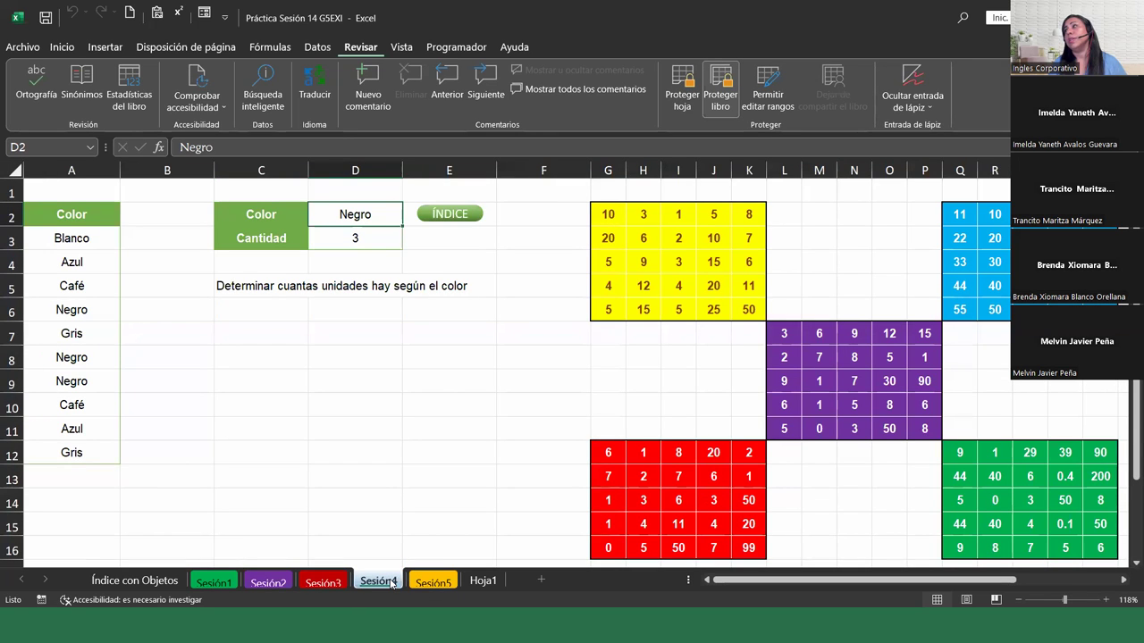
Step: Protect the Sesión4 sheet with a password, retyping it in Confirmar contraseña
left_click(683, 94)
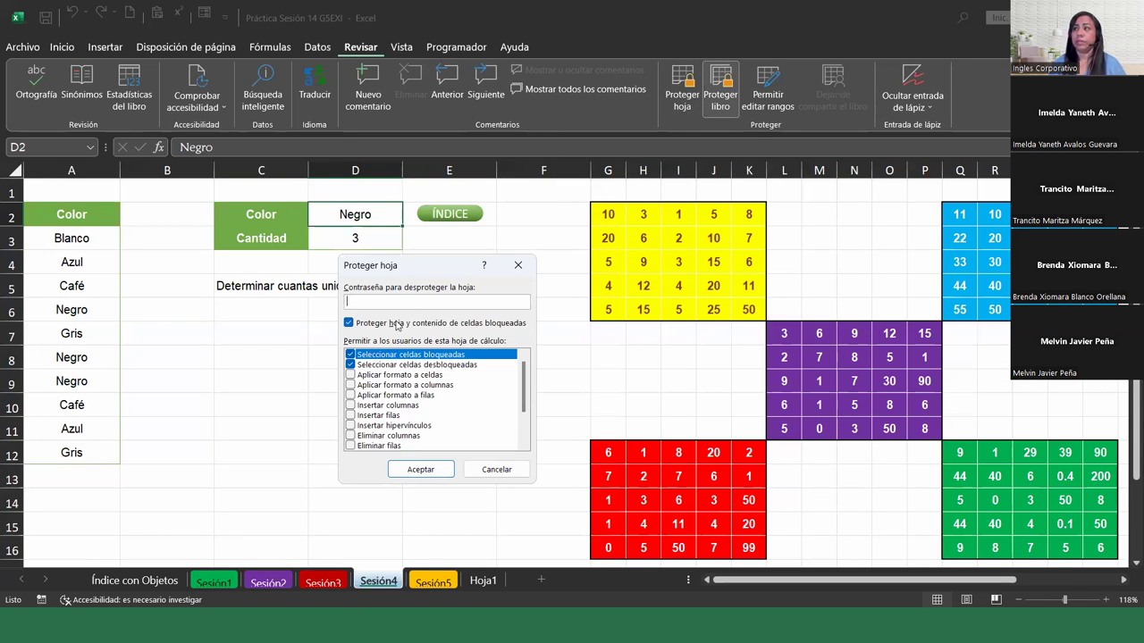
key("Return")
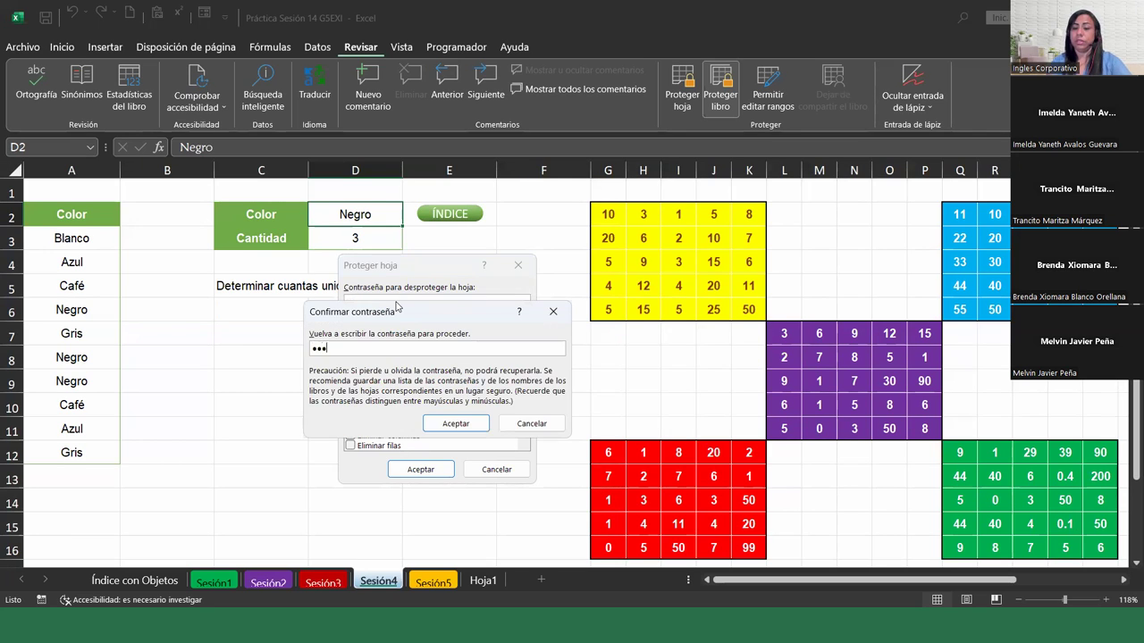
key("Return")
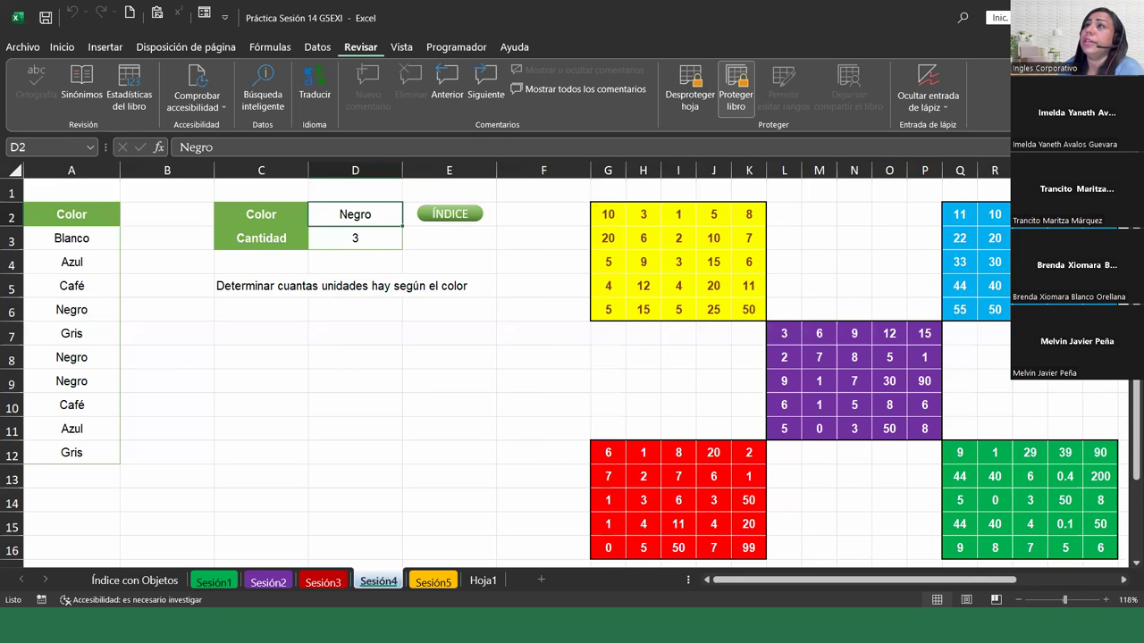
Step: Review the Información page's protected sheets: Índice con Objetos and Sesión1 through Sesión5
left_click(22, 47)
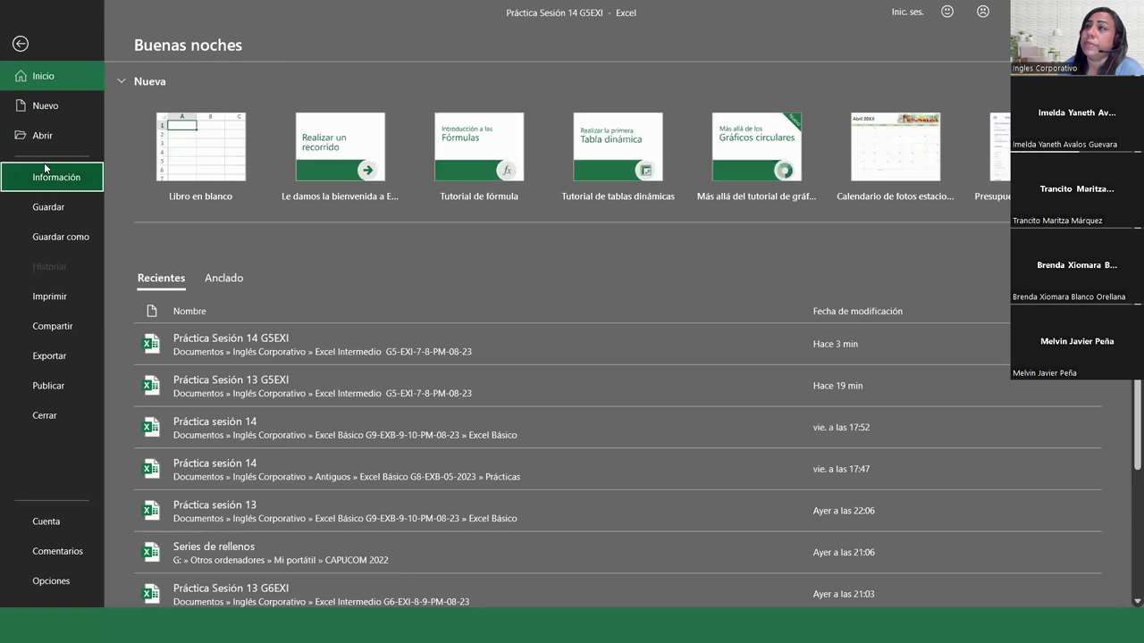
left_click(45, 175)
mouse_move(420, 411)
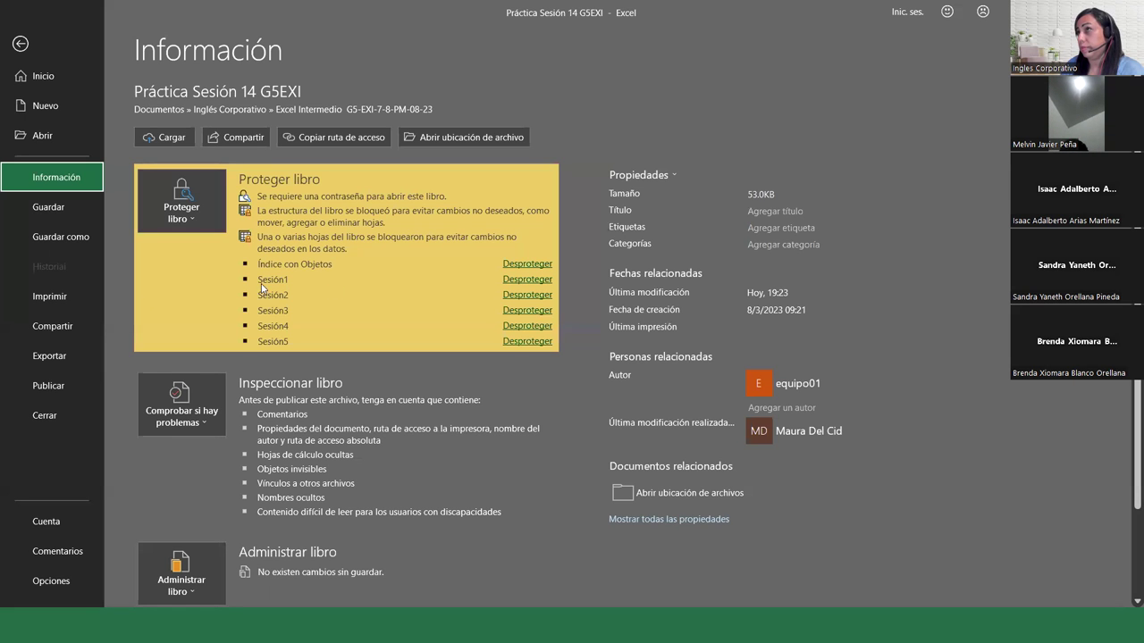
Step: Save and close the workbook, then reopen it from File Explorer using its open password
key("ctrl+w")
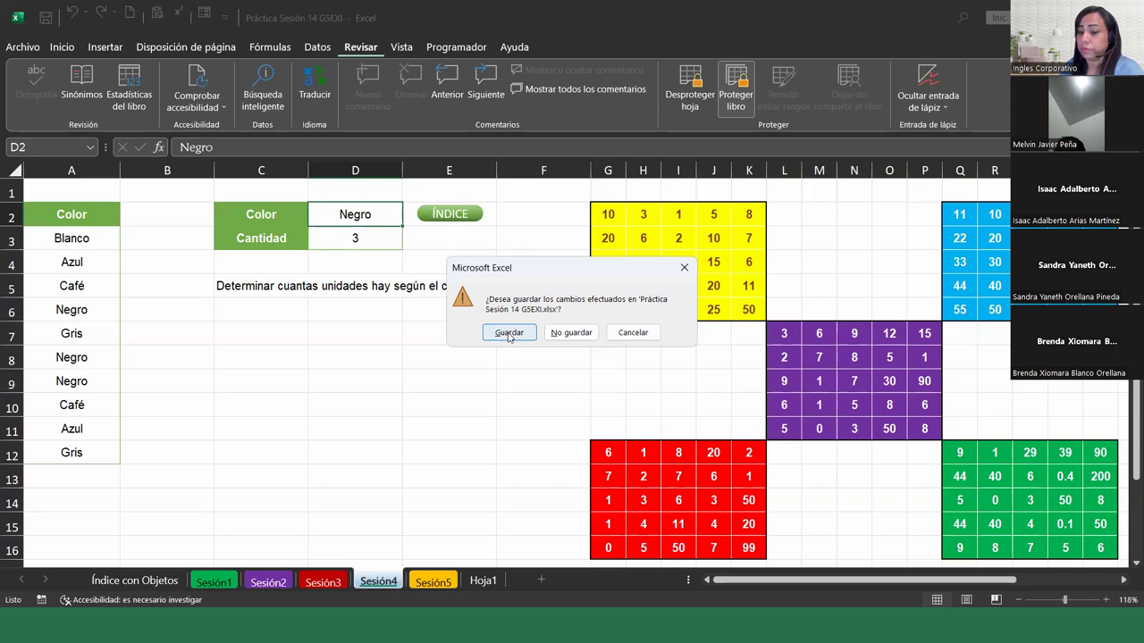
left_click(508, 332)
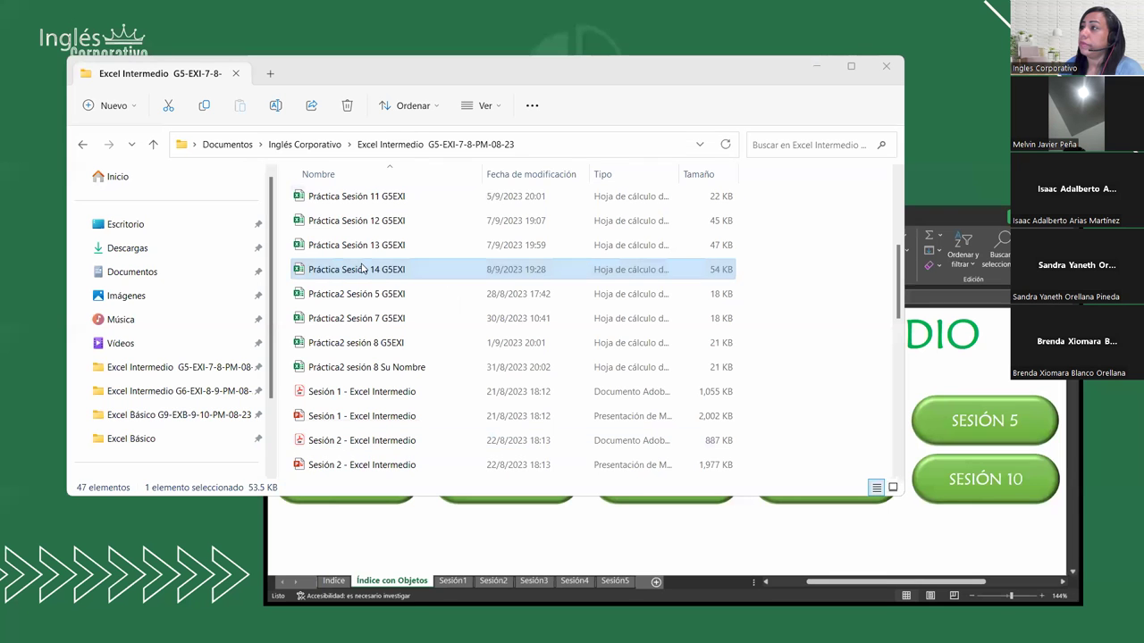
double_click(361, 269)
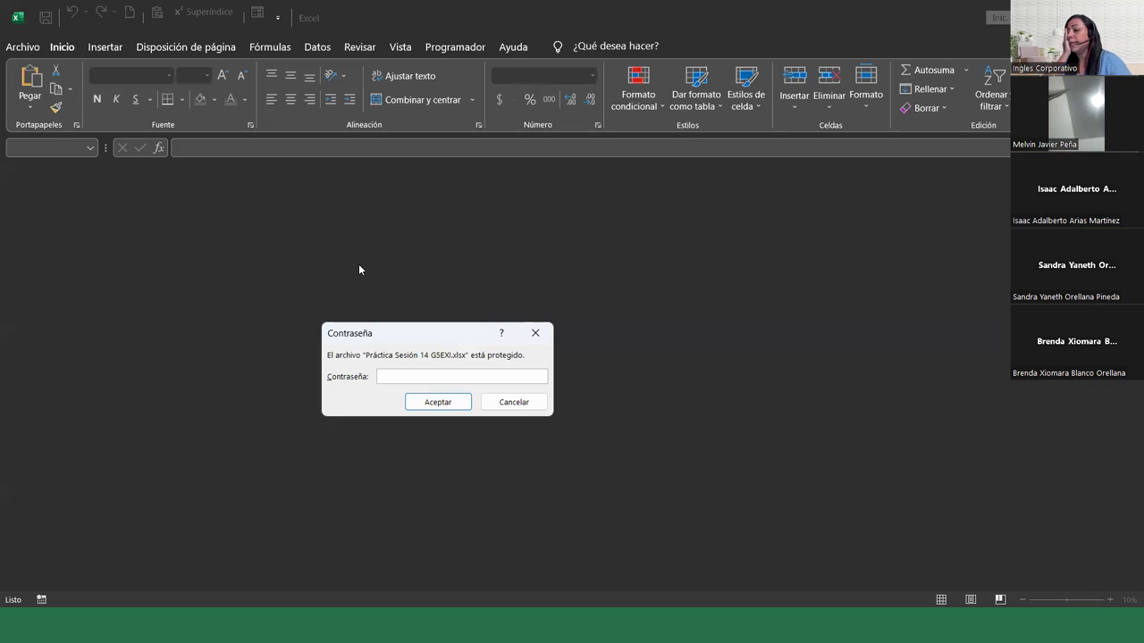
key("Return")
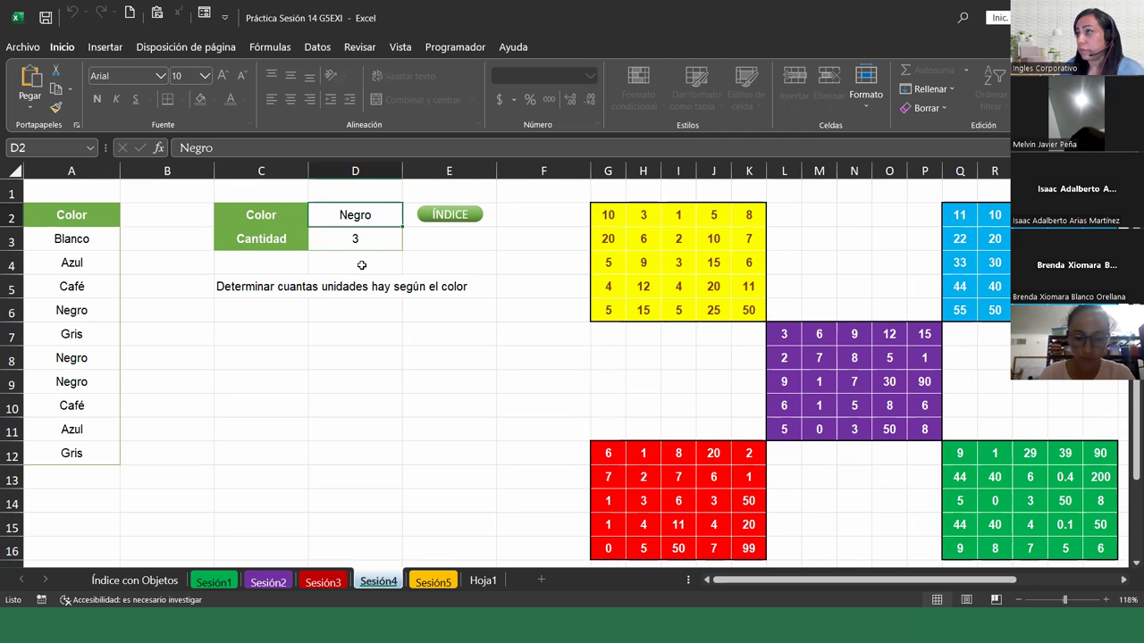
Step: Clear the Cifrar con contraseña password so the workbook opens without one
left_click(24, 48)
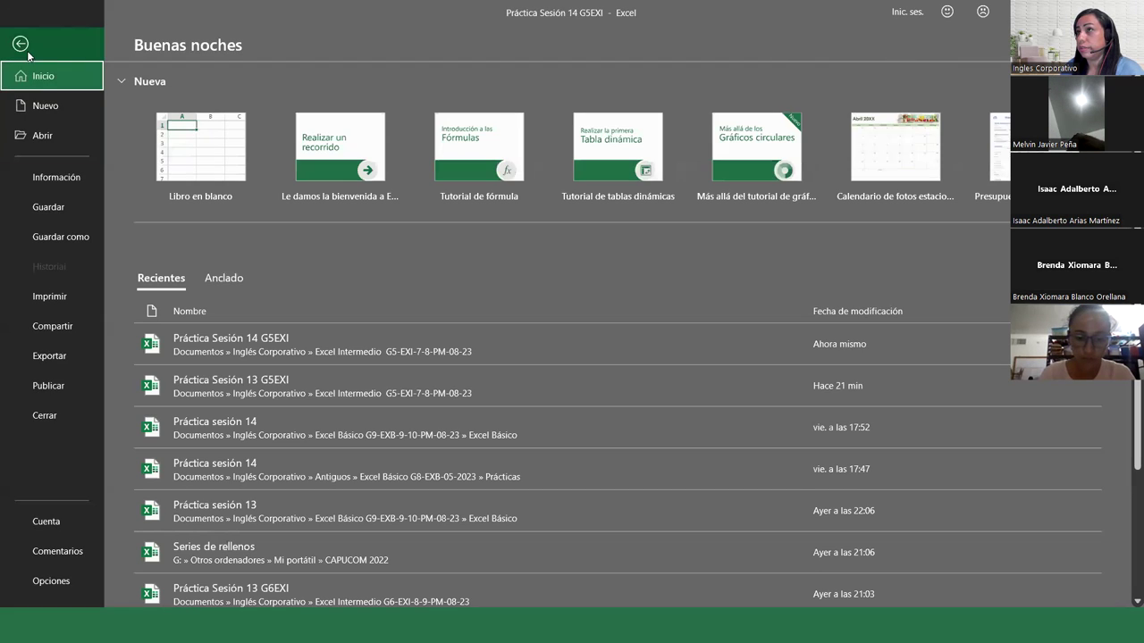
left_click(60, 178)
left_click(172, 213)
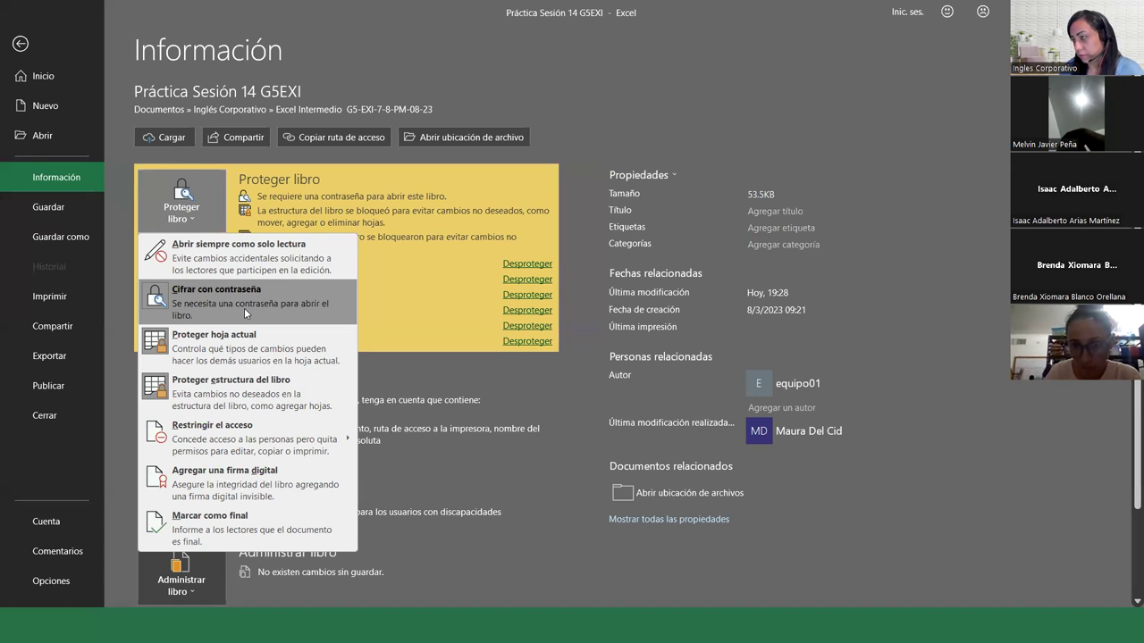
left_click(244, 307)
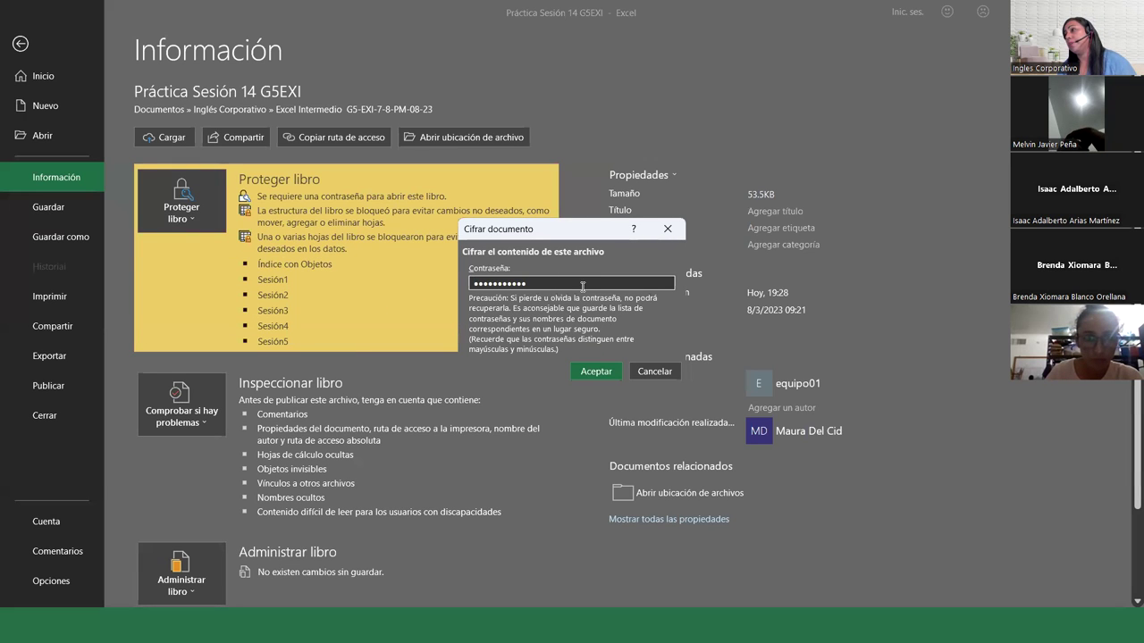
left_click_drag(582, 286, 379, 287)
key("BackSpace")
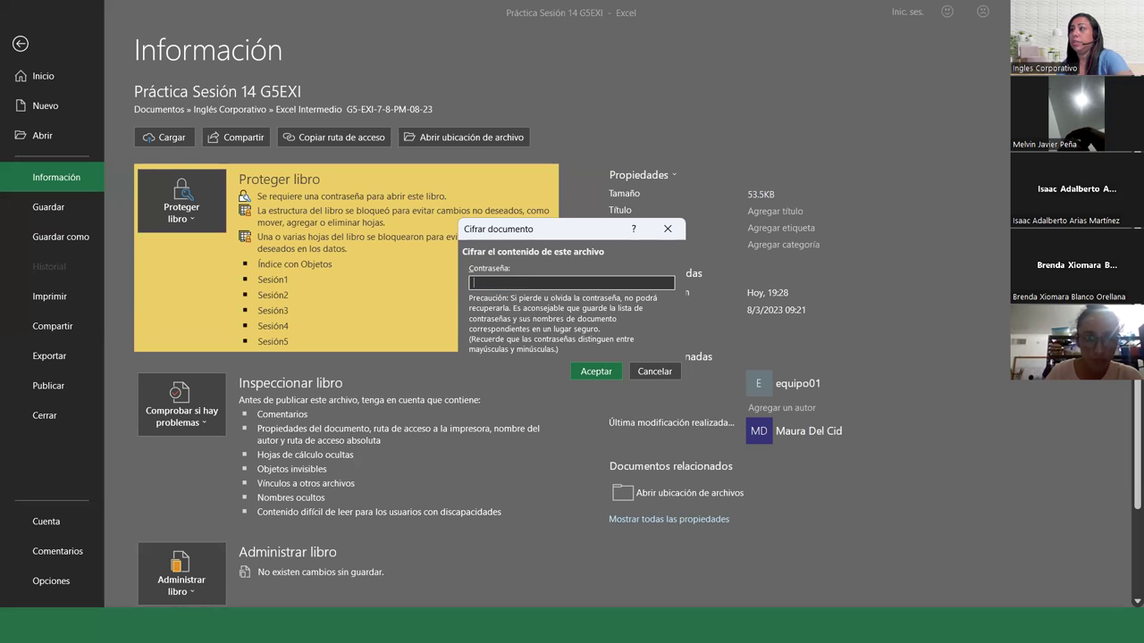
left_click(592, 365)
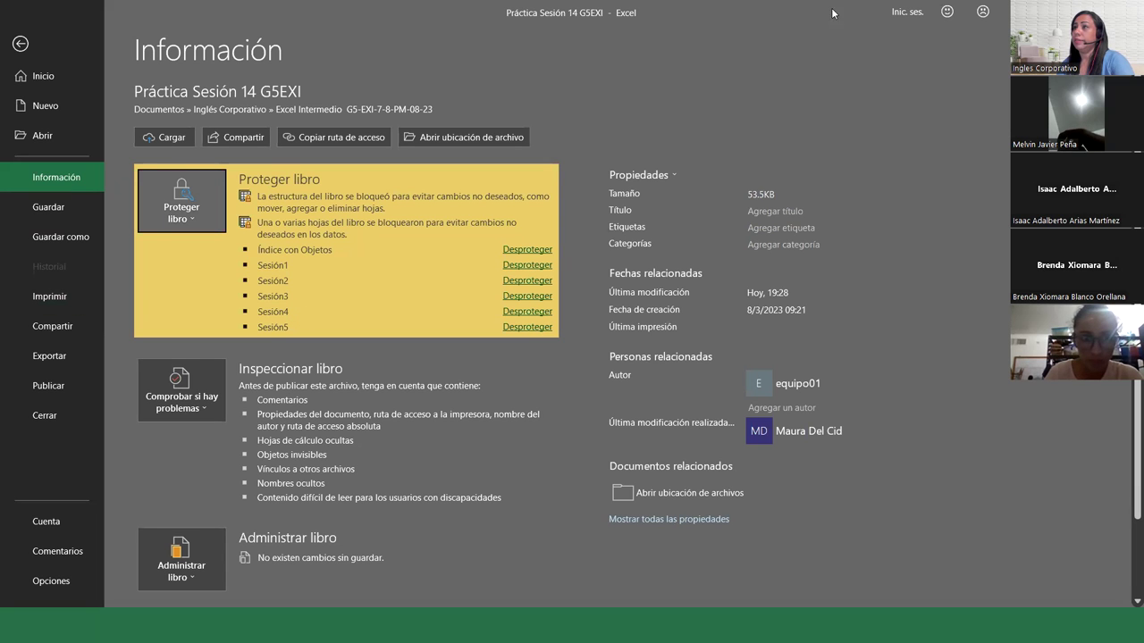
Step: Leave the Información page and reopen Práctica Sesión 14 G5EXI without a password
left_click(19, 43)
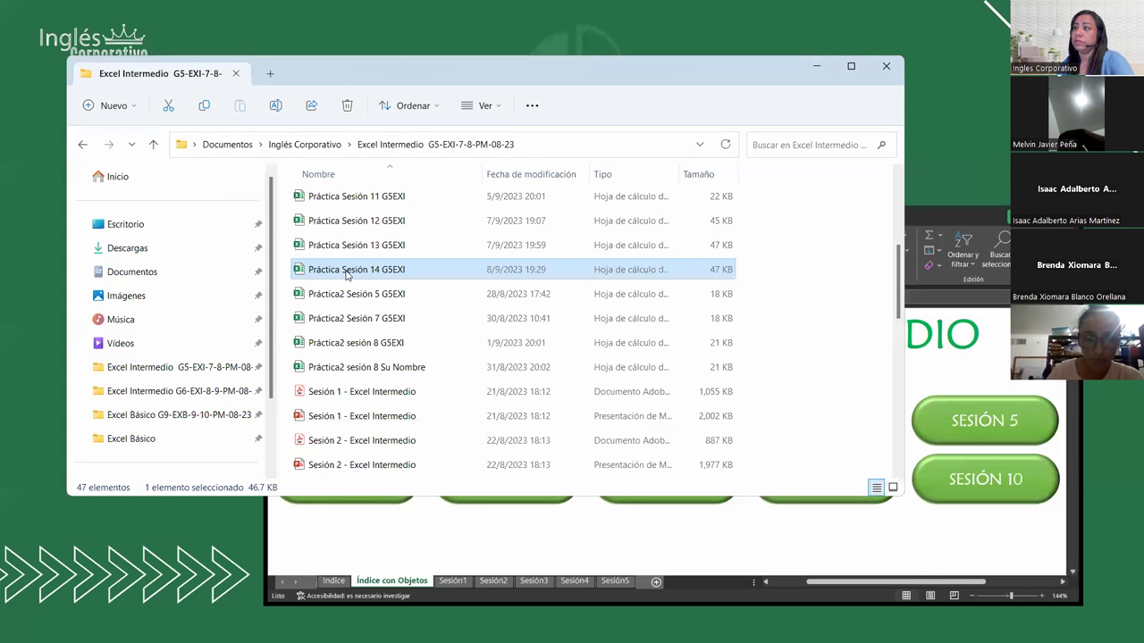
double_click(347, 269)
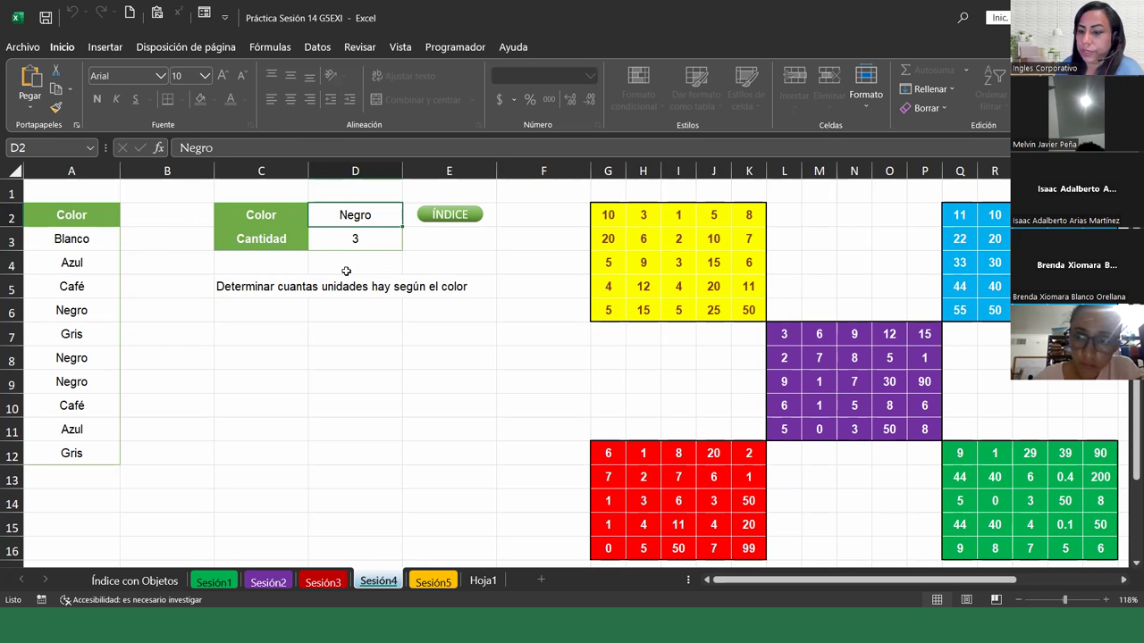
Step: Open the Guardar como dialog for Práctica Sesión 14 G5EXI via Examinar and expand Herramientas
left_click(31, 50)
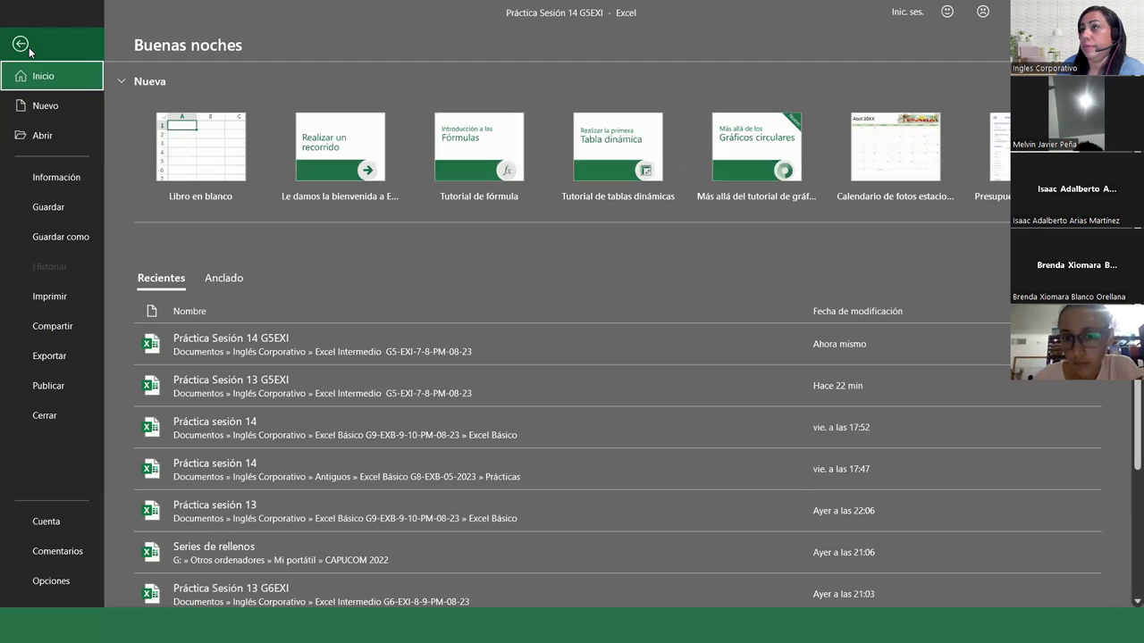
left_click(44, 239)
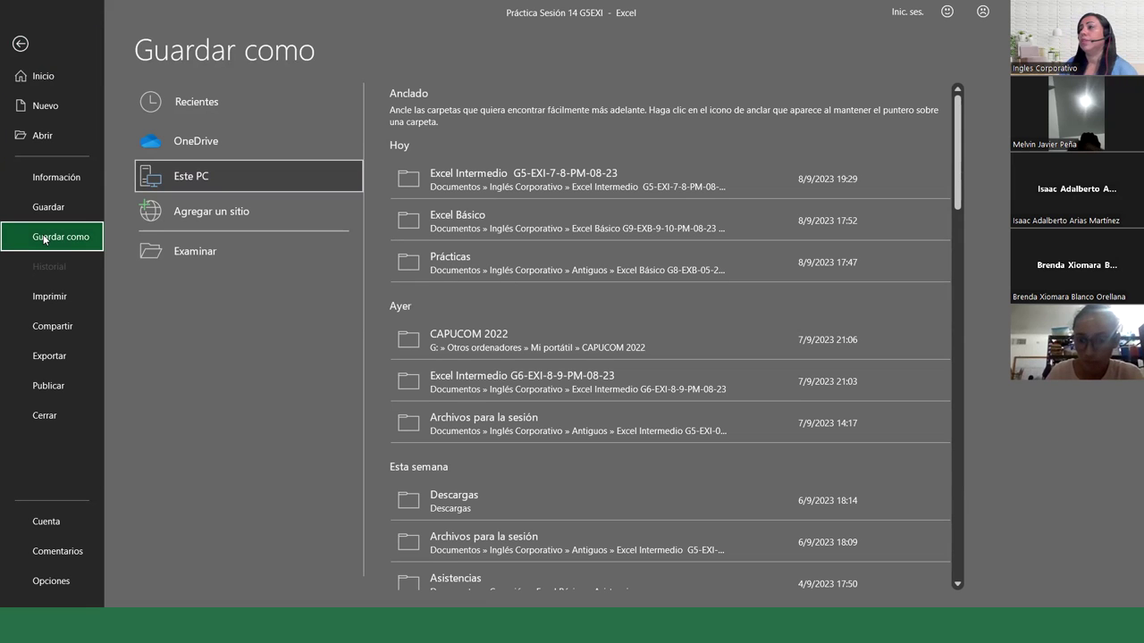
left_click(195, 245)
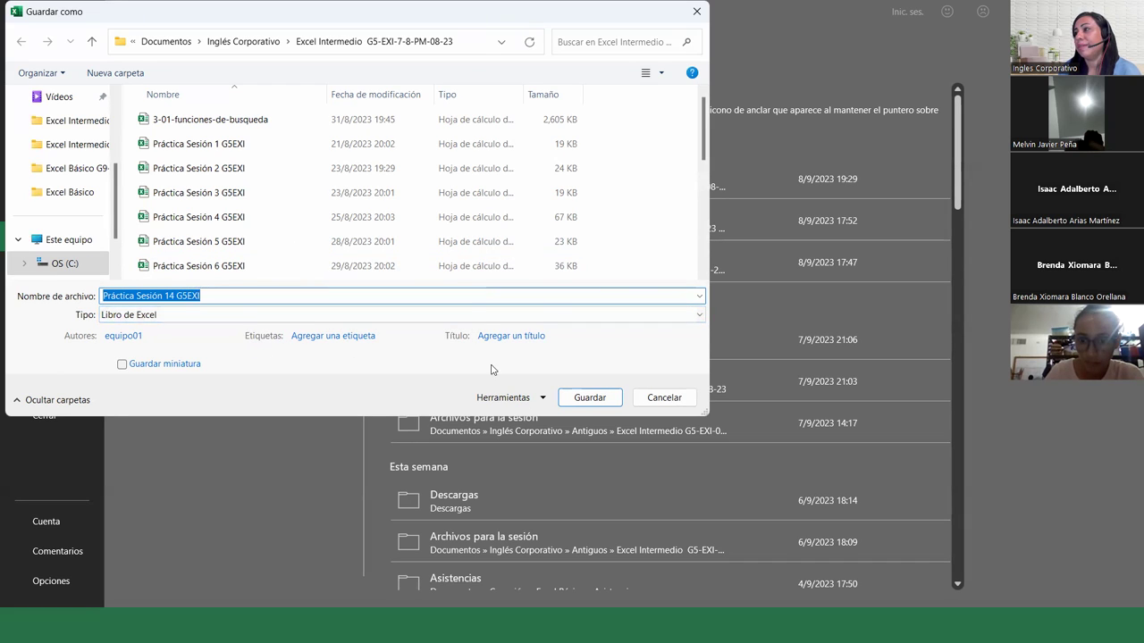
left_click(540, 400)
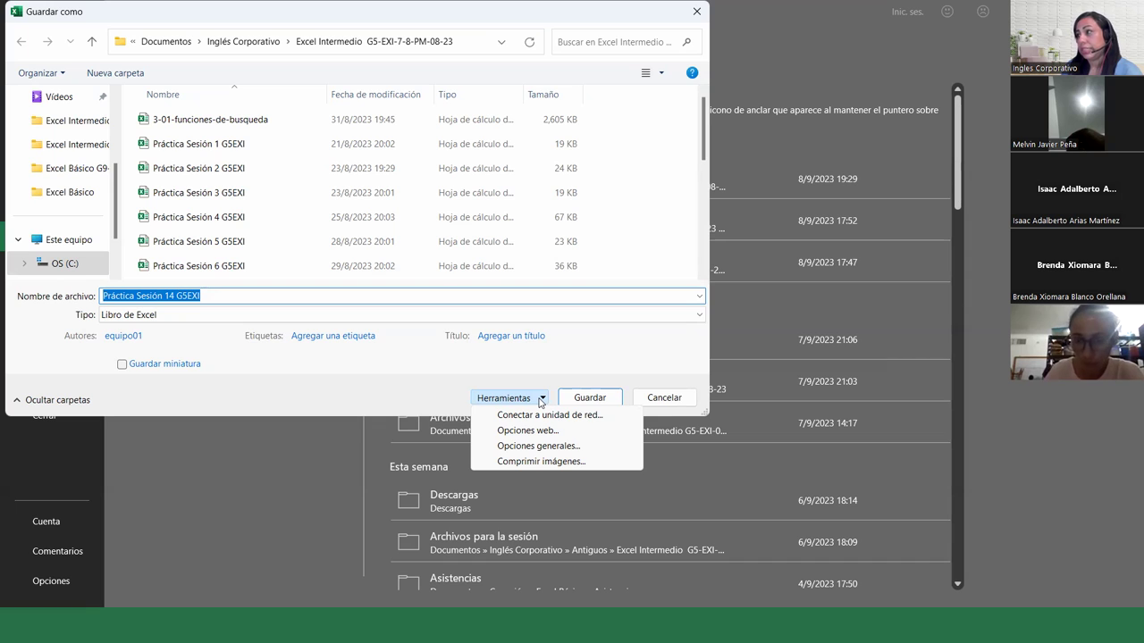
Step: In Opciones generales, enter an opening password, accept it, and retype it for confirmation
left_click(541, 446)
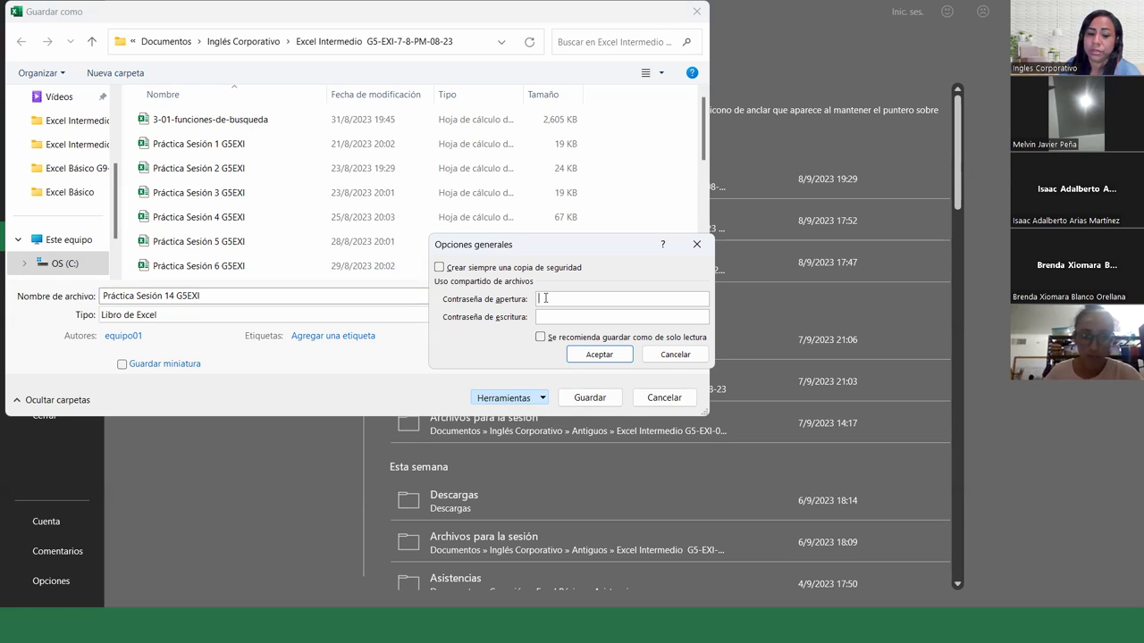
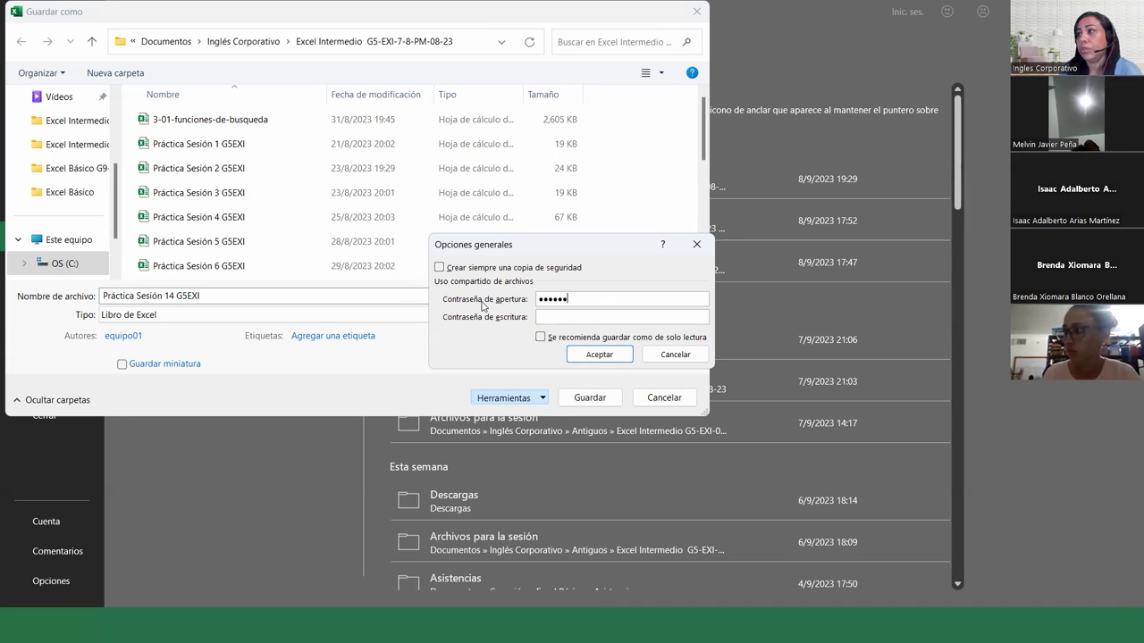
left_click(599, 355)
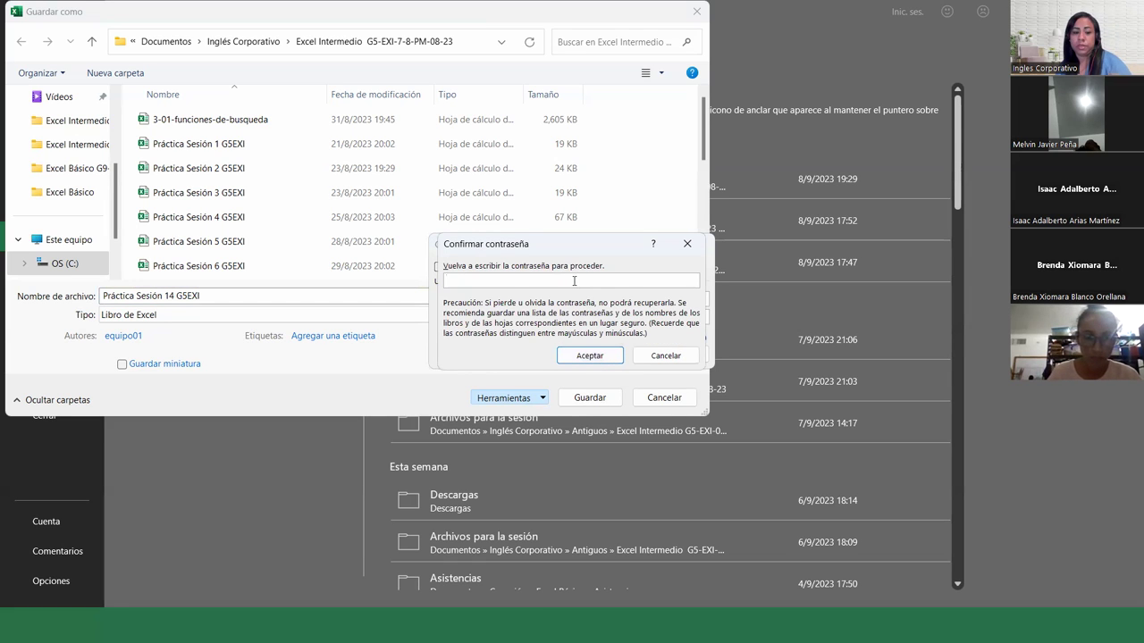
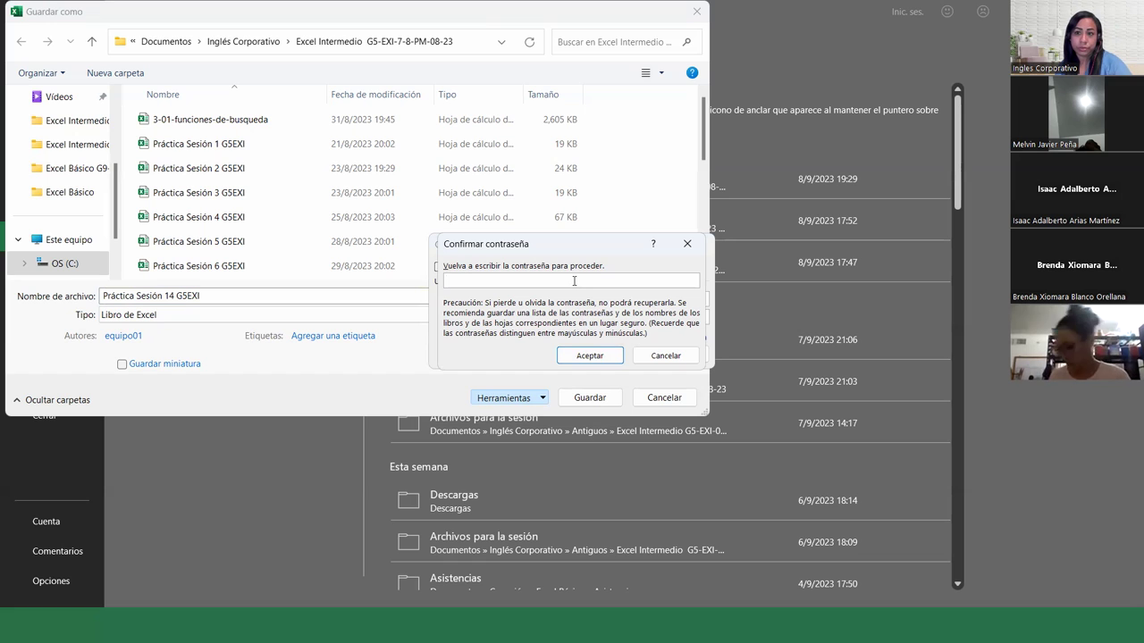
Step: Confirm the password and save, replacing the existing Práctica Sesión 14 G5EXI.xlsx
left_click(579, 352)
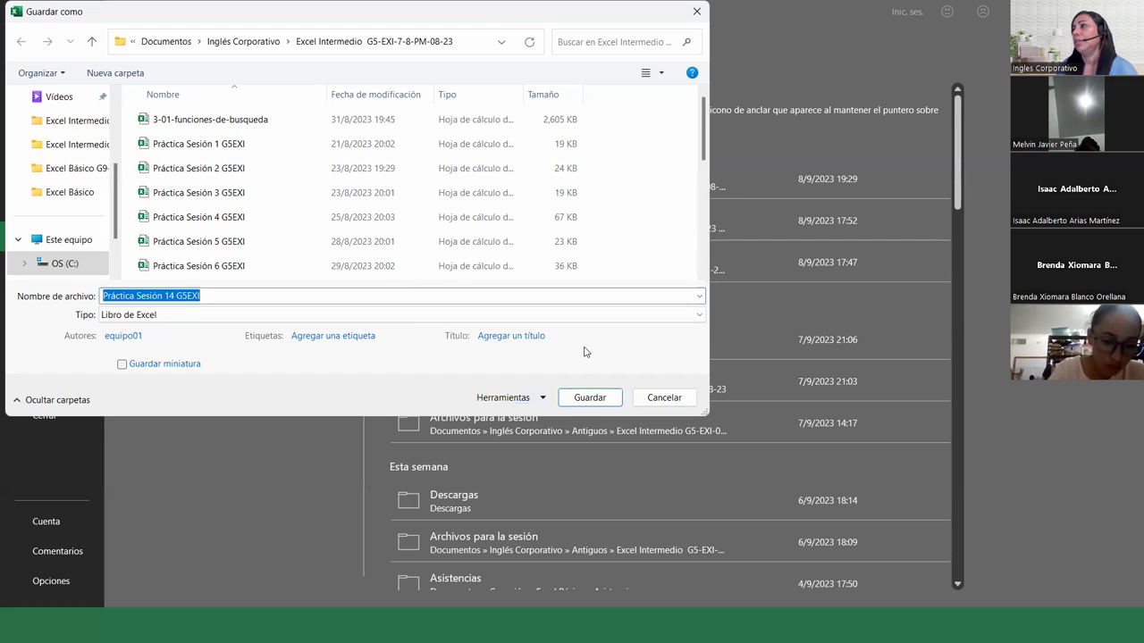
left_click(590, 404)
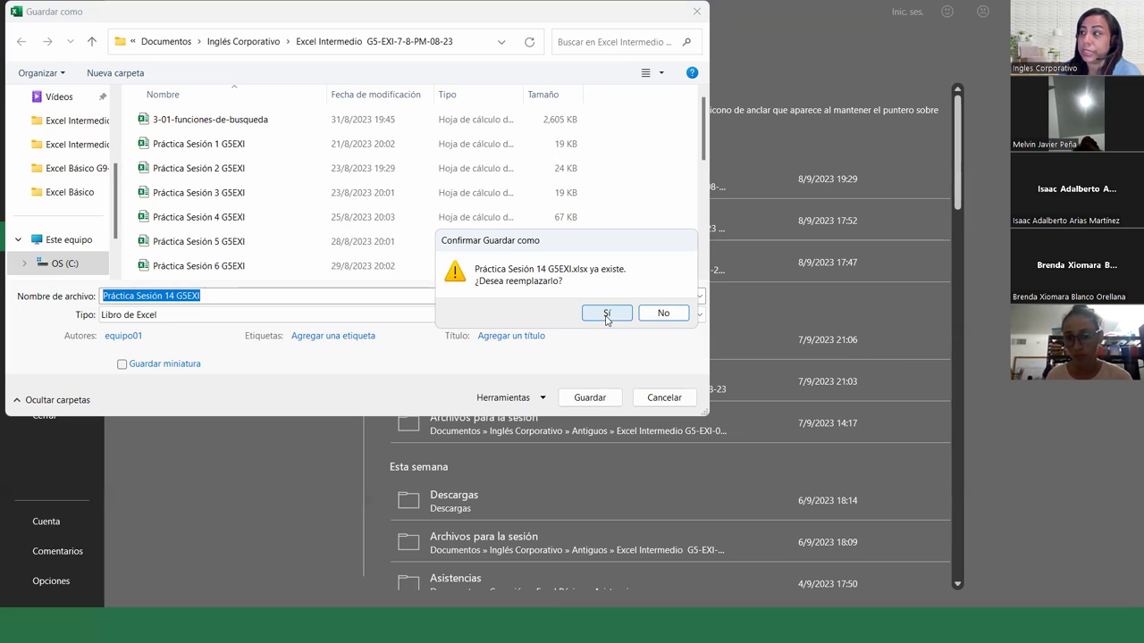
left_click(606, 314)
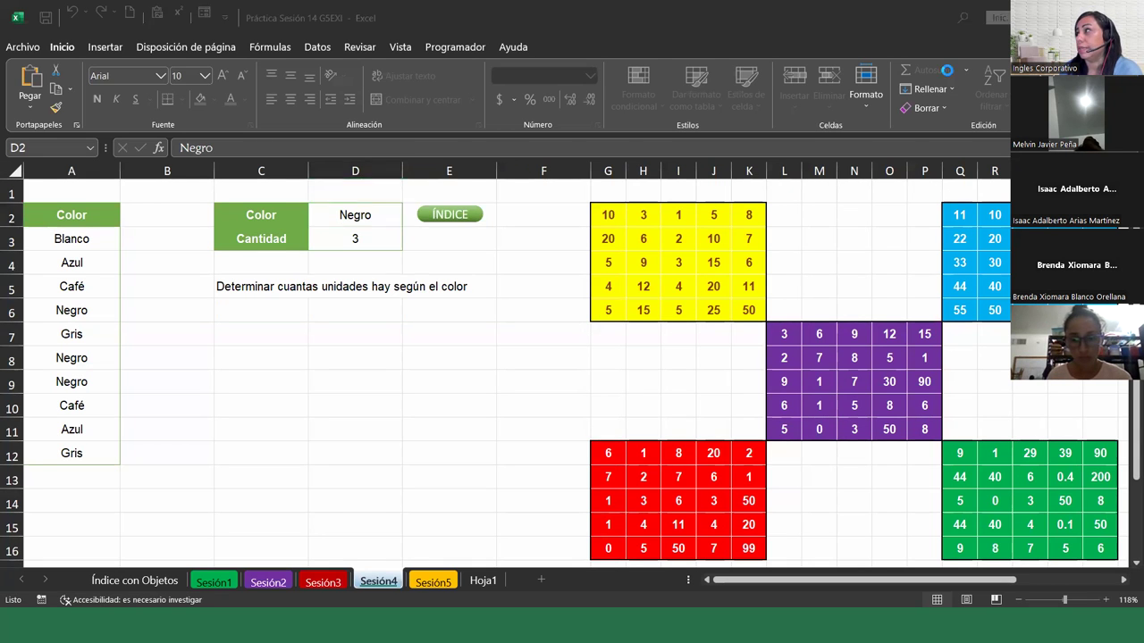
Step: Close the workbook with Alt+F4, reopen Práctica Sesión 14 G5EXI from File Explorer, and submit its password
key("alt+F4")
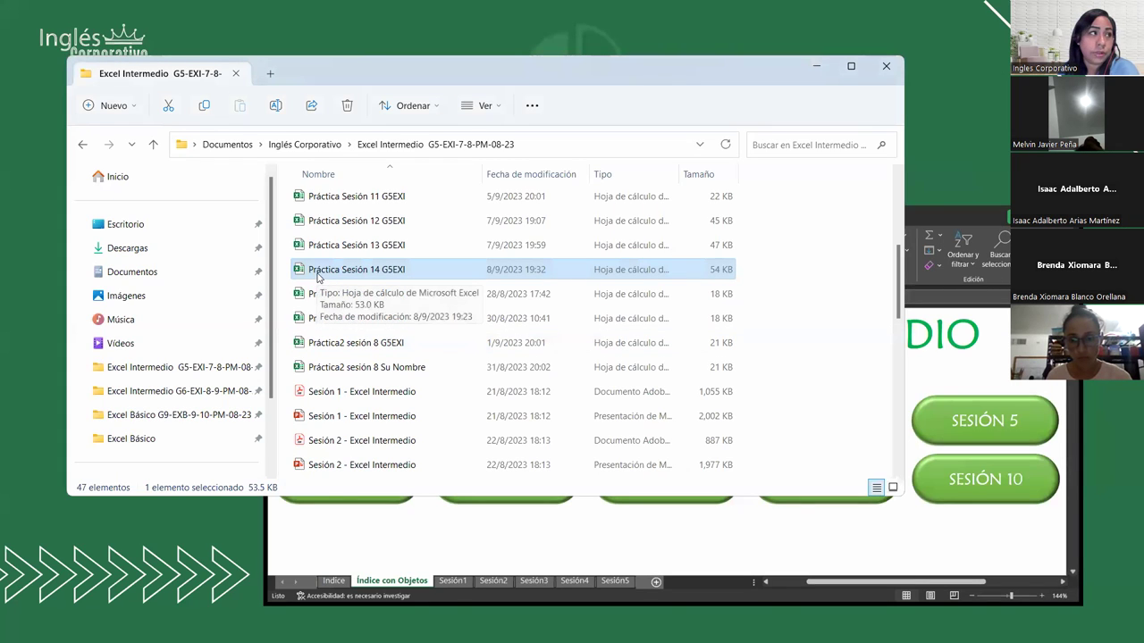
double_click(318, 270)
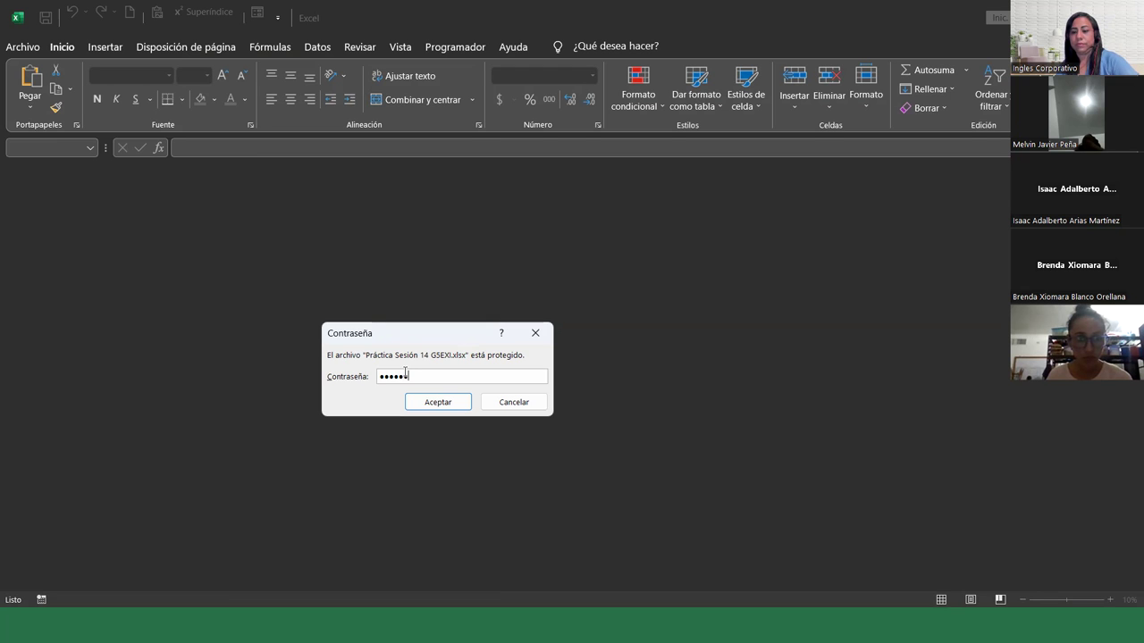
key("Return")
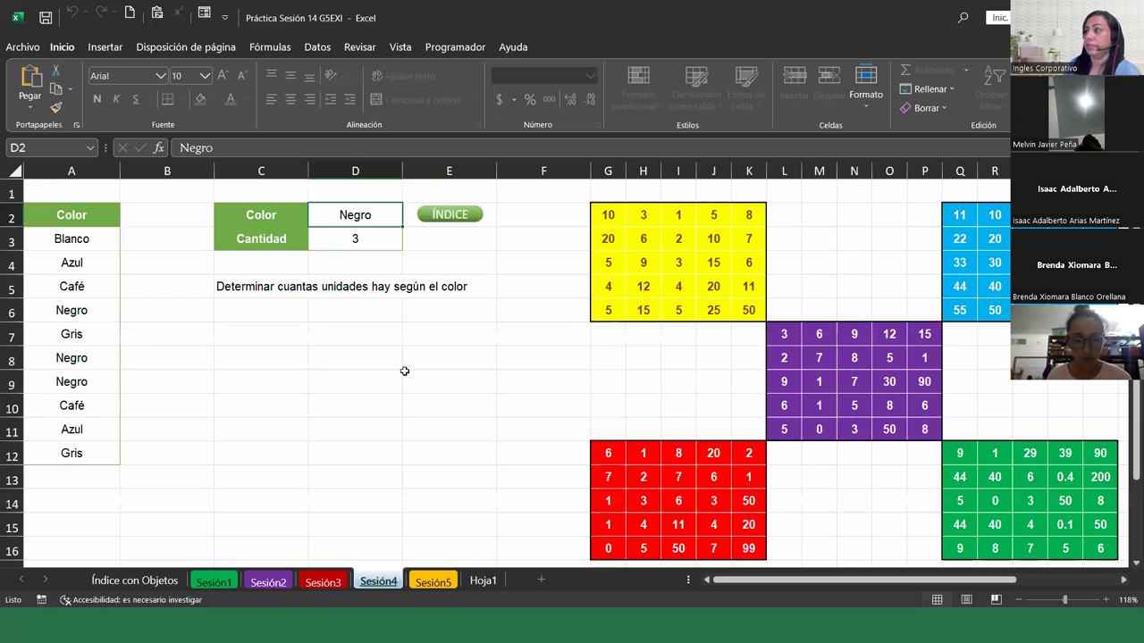
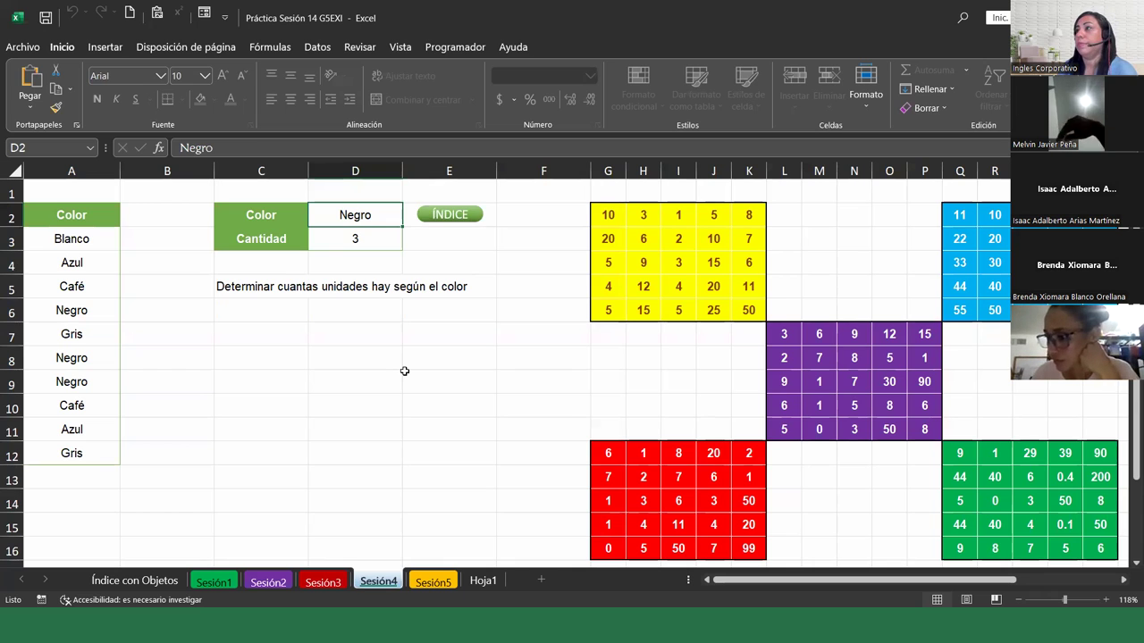
Step: Open General Options from the Save As dialog for the practice workbook
left_click(23, 47)
left_click(61, 237)
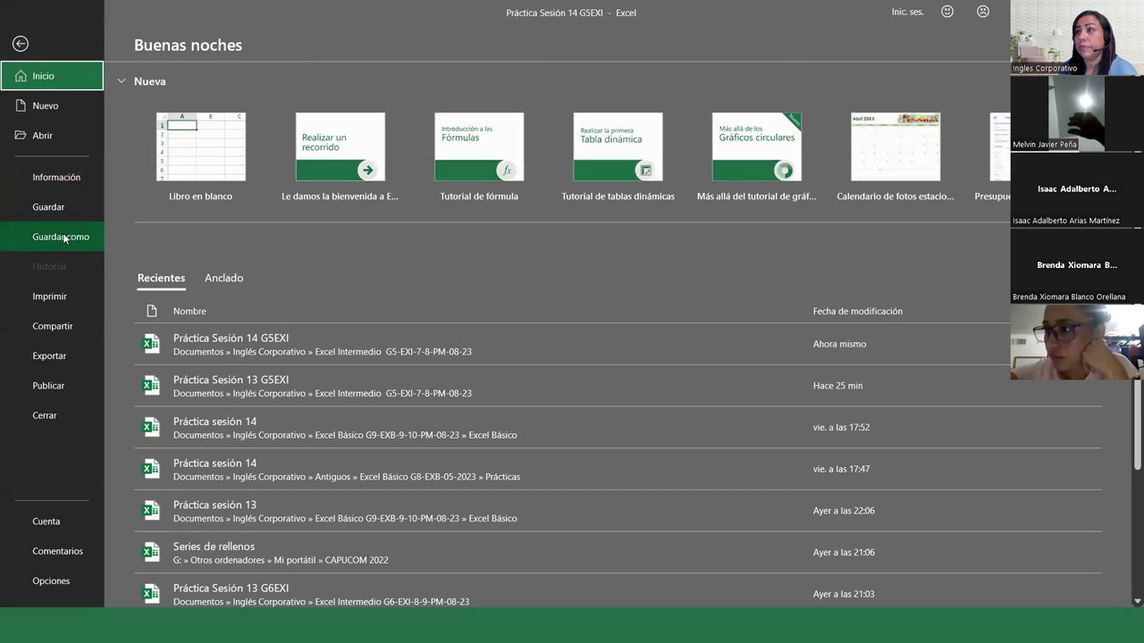
left_click(234, 254)
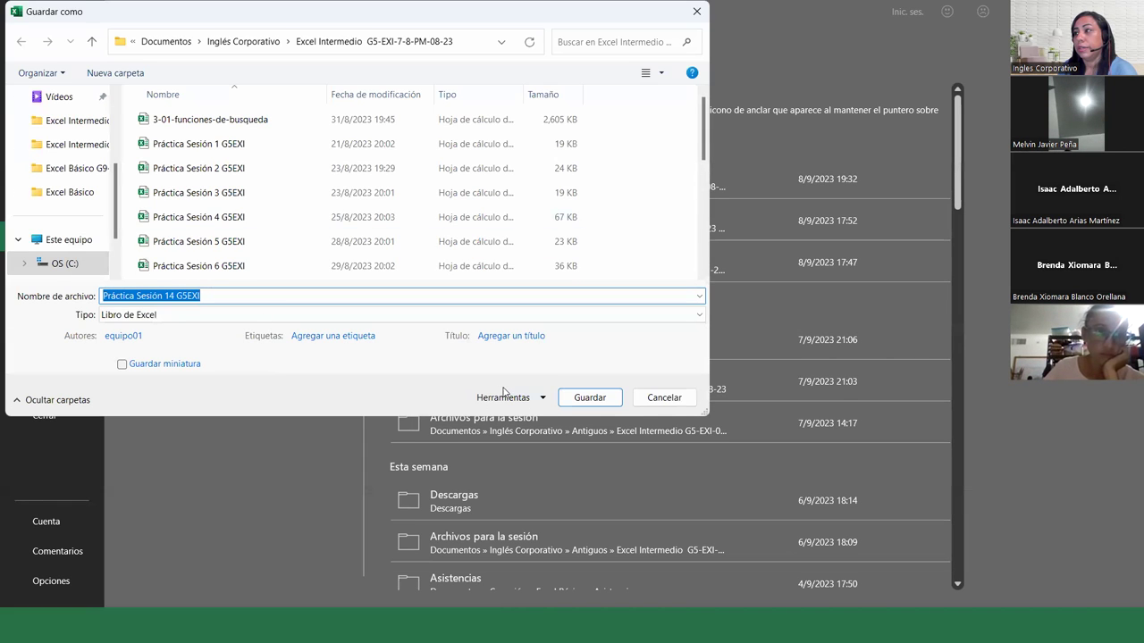
left_click(498, 398)
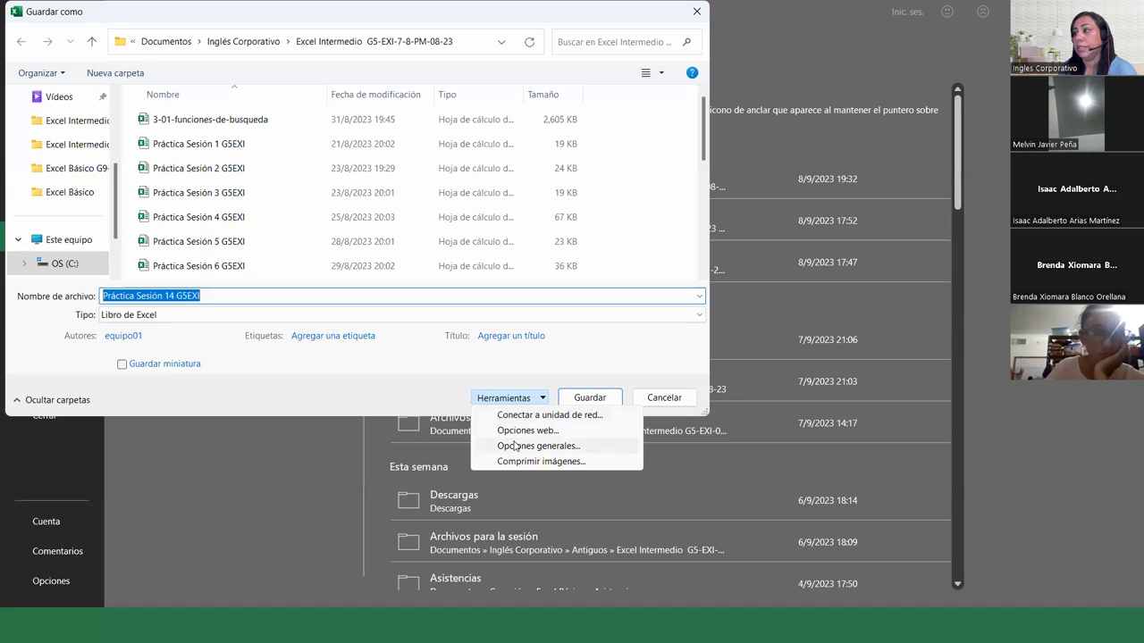
left_click(515, 446)
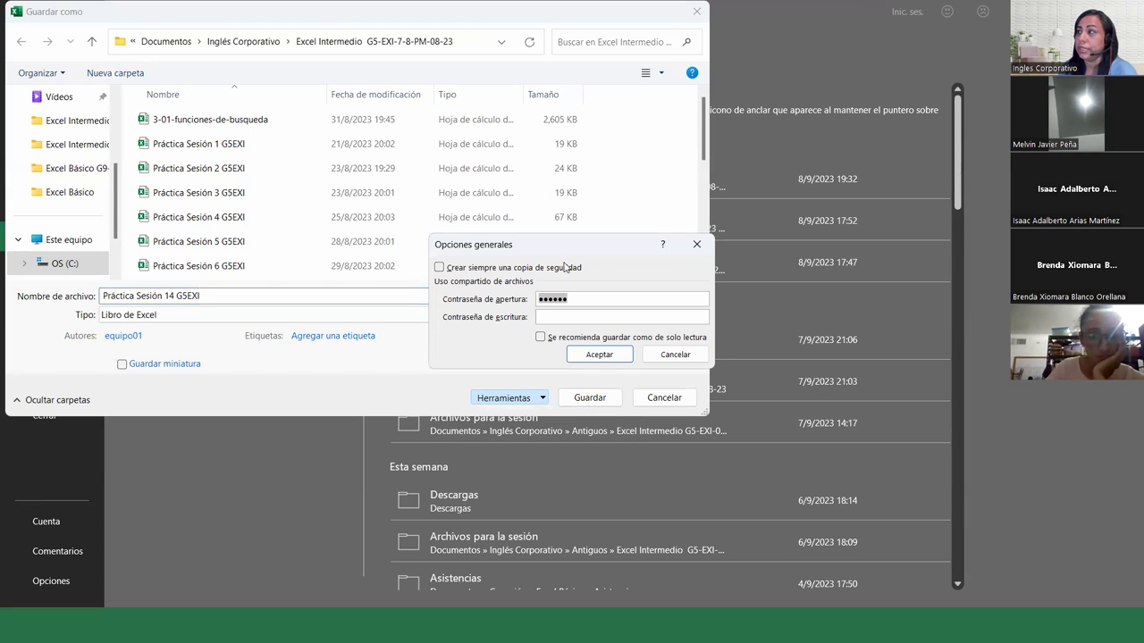
Step: Clear the open password, set and confirm a modify password, and replace the existing file
key("BackSpace")
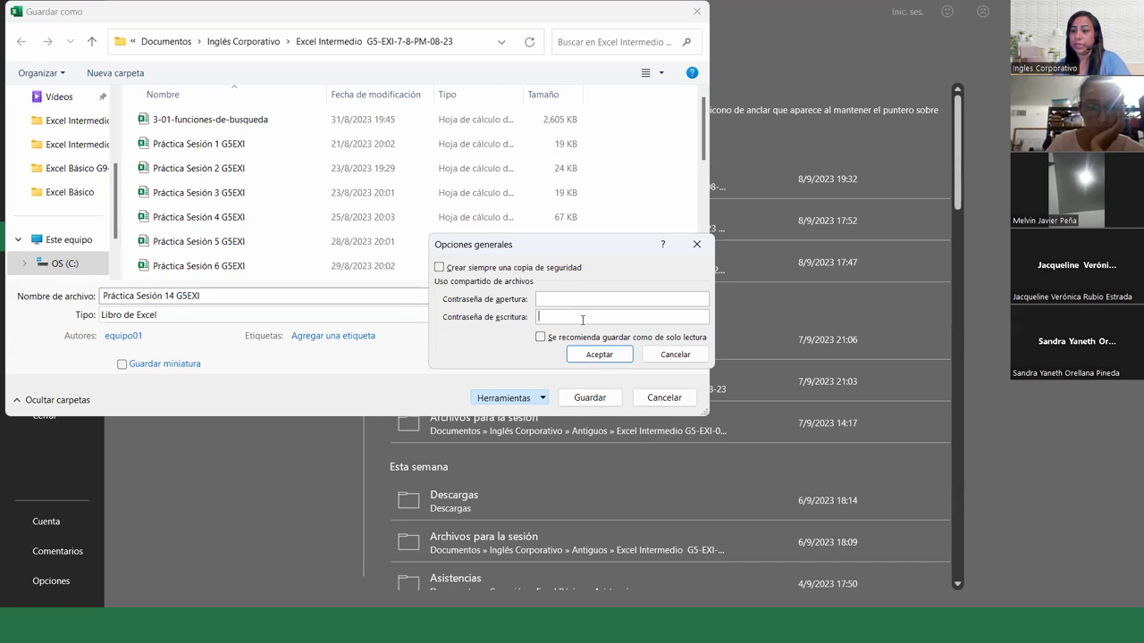
left_click(582, 319)
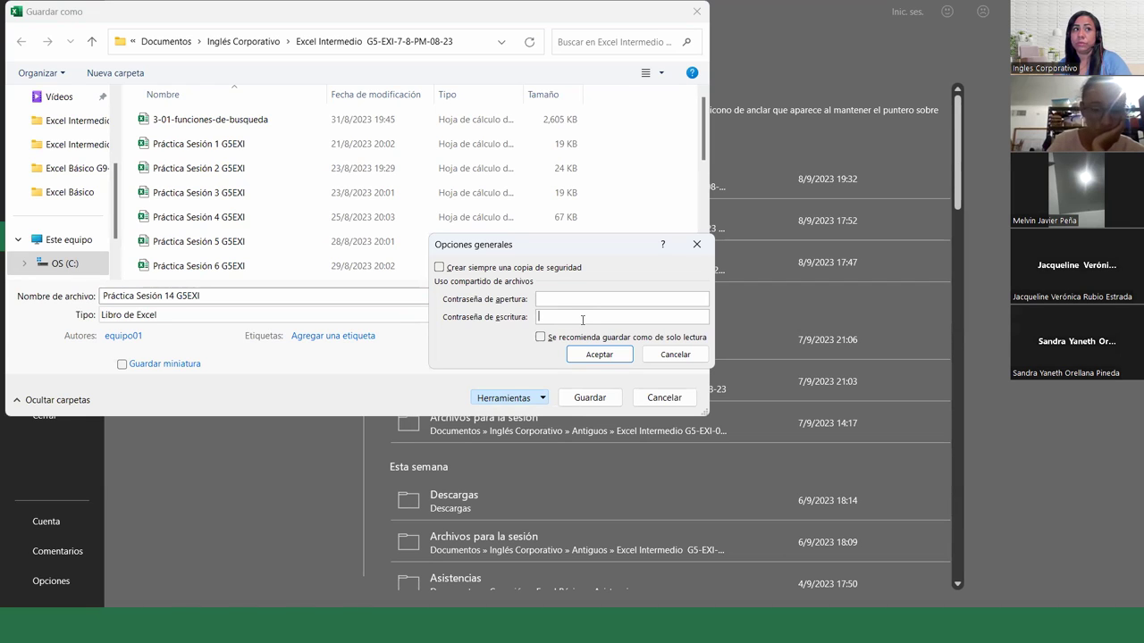
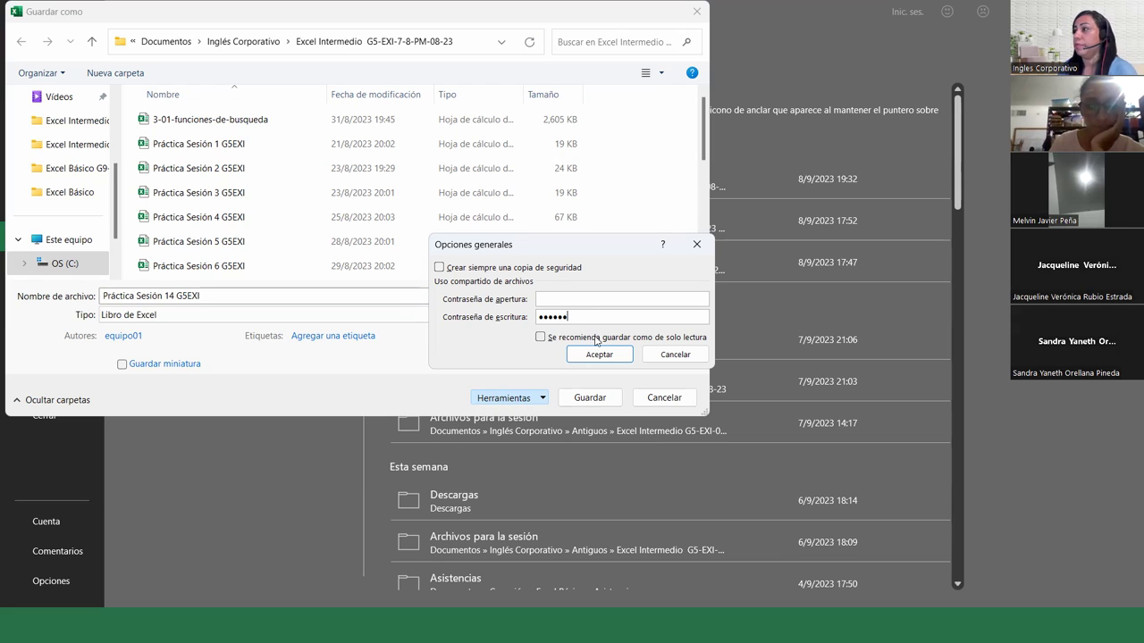
left_click(598, 355)
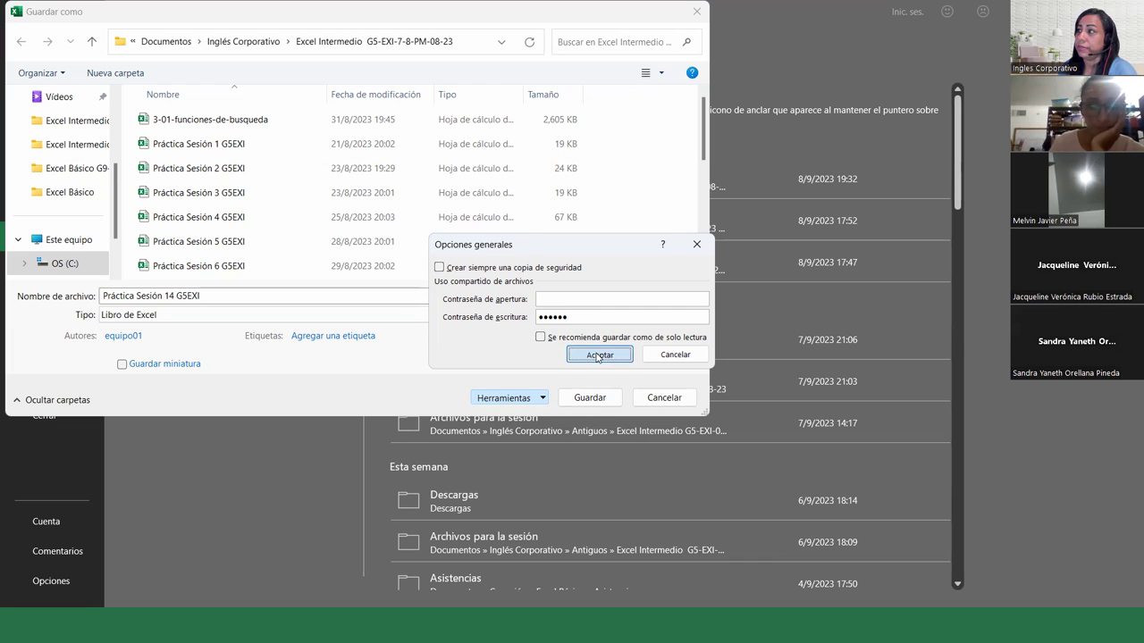
type("******")
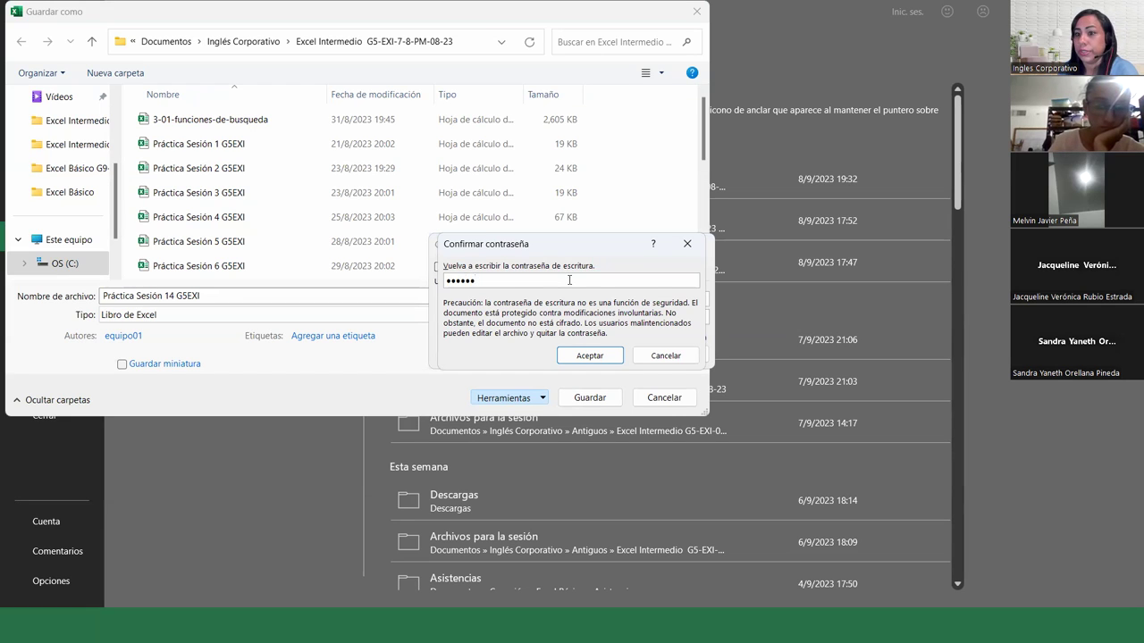
left_click(590, 356)
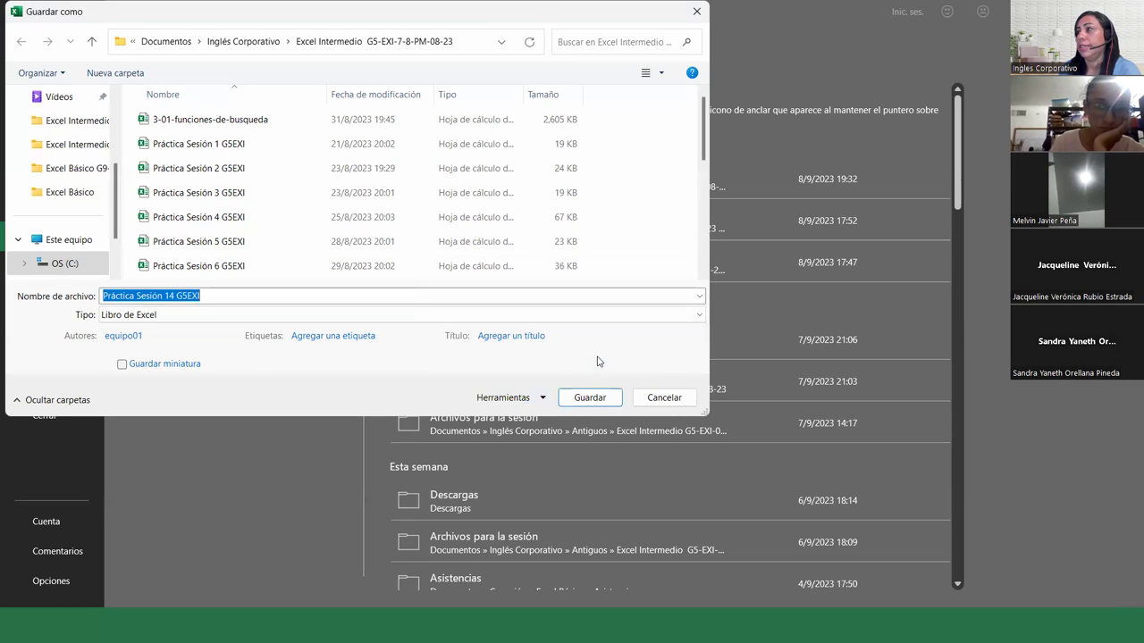
left_click(581, 398)
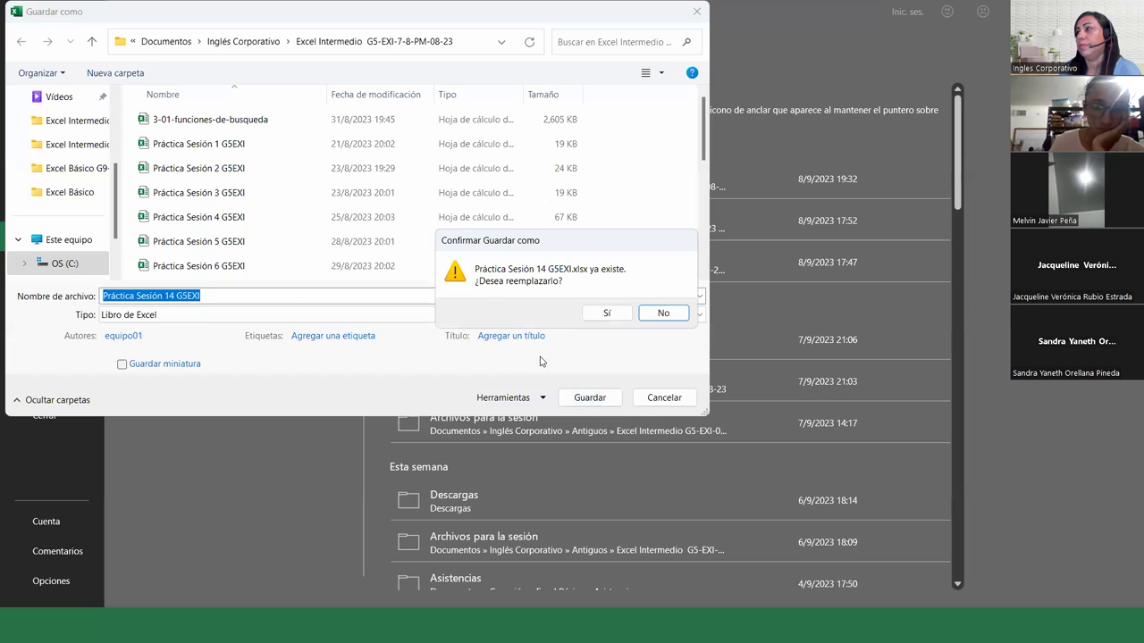
left_click(598, 315)
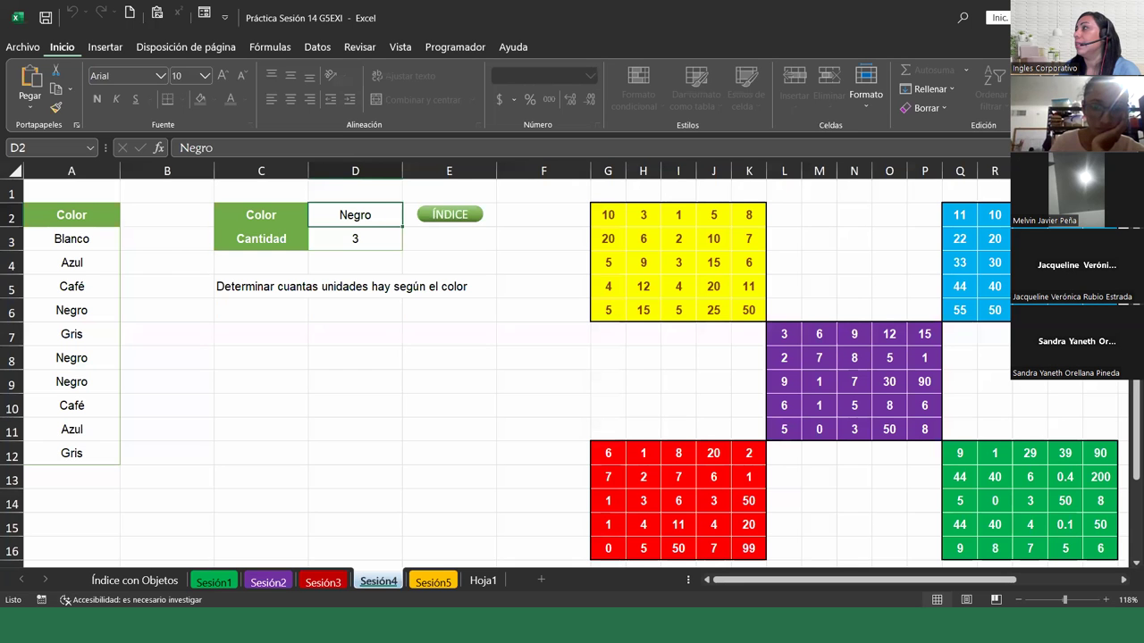
Step: Reopen the workbook read-only and confirm cell D6 on protected Sesión4 refuses edits
key("alt+F4")
double_click(407, 270)
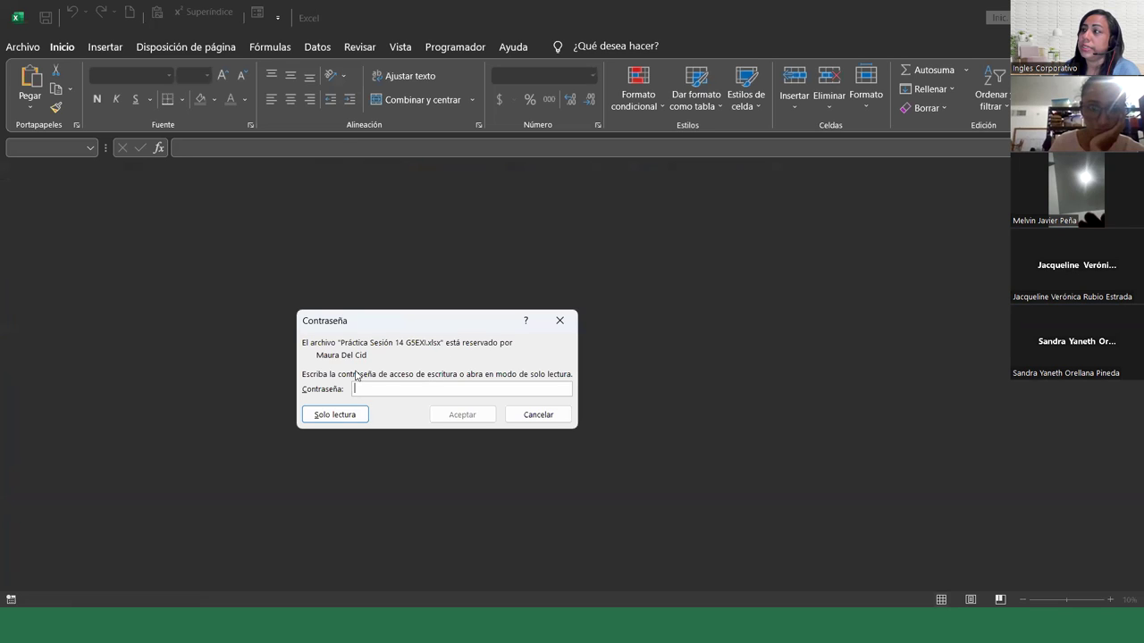
left_click(344, 420)
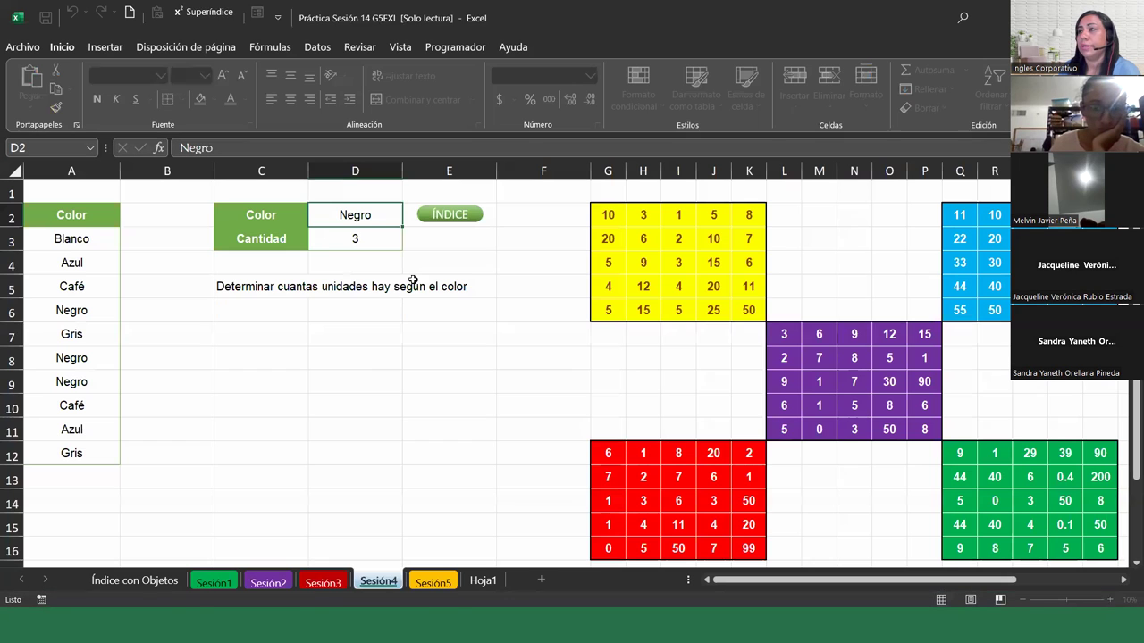
left_click(417, 357)
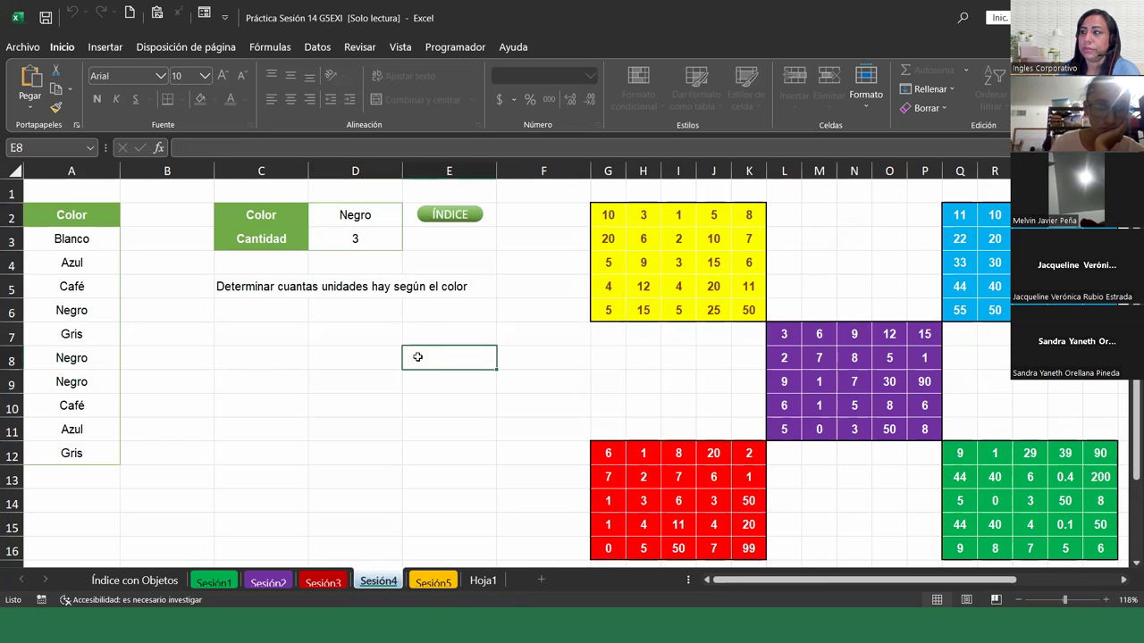
left_click(389, 307)
double_click(390, 307)
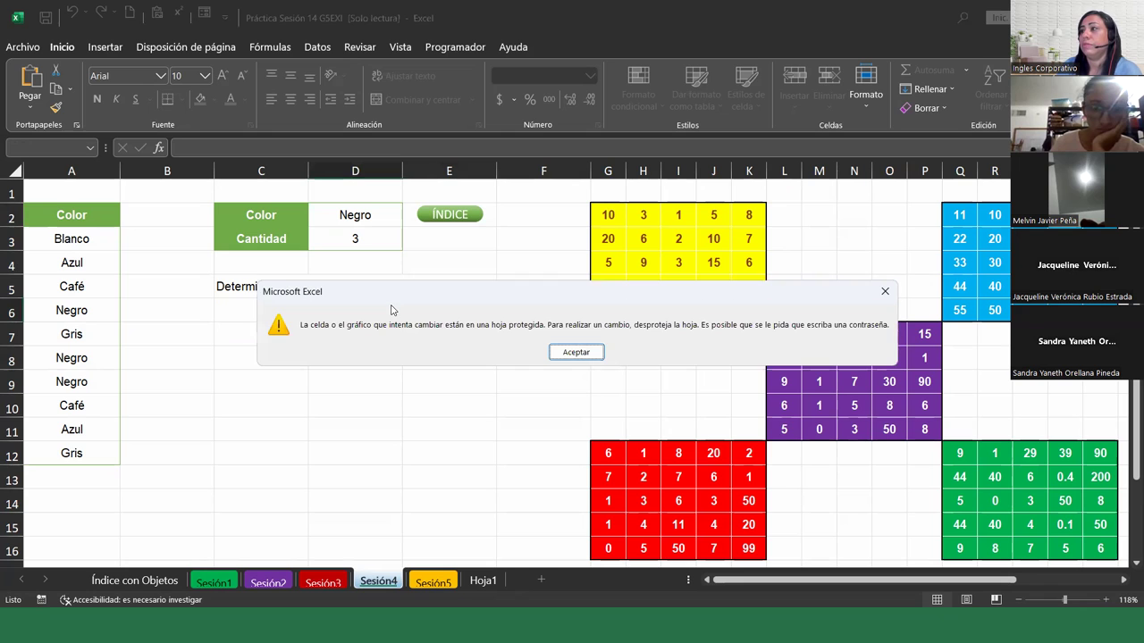
key("Return")
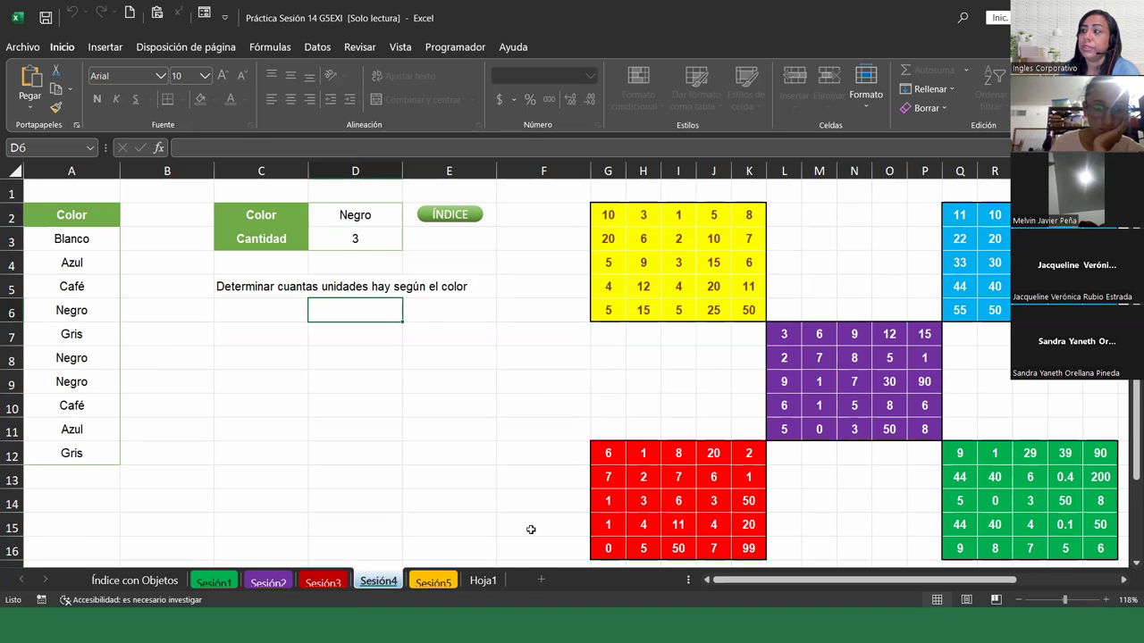
Step: On Hoja1, enter the test text 'jhkjhk' in D8, then delete it
left_click(487, 581)
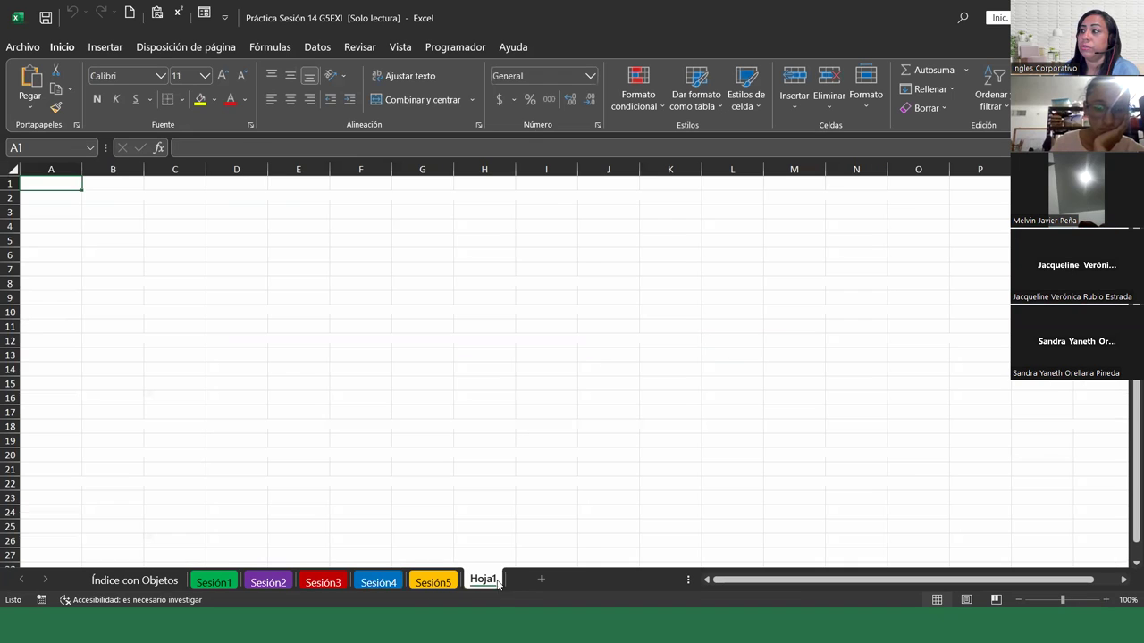
left_click(284, 389)
double_click(236, 283)
type("jhkjhk")
key("Return")
left_click(235, 283)
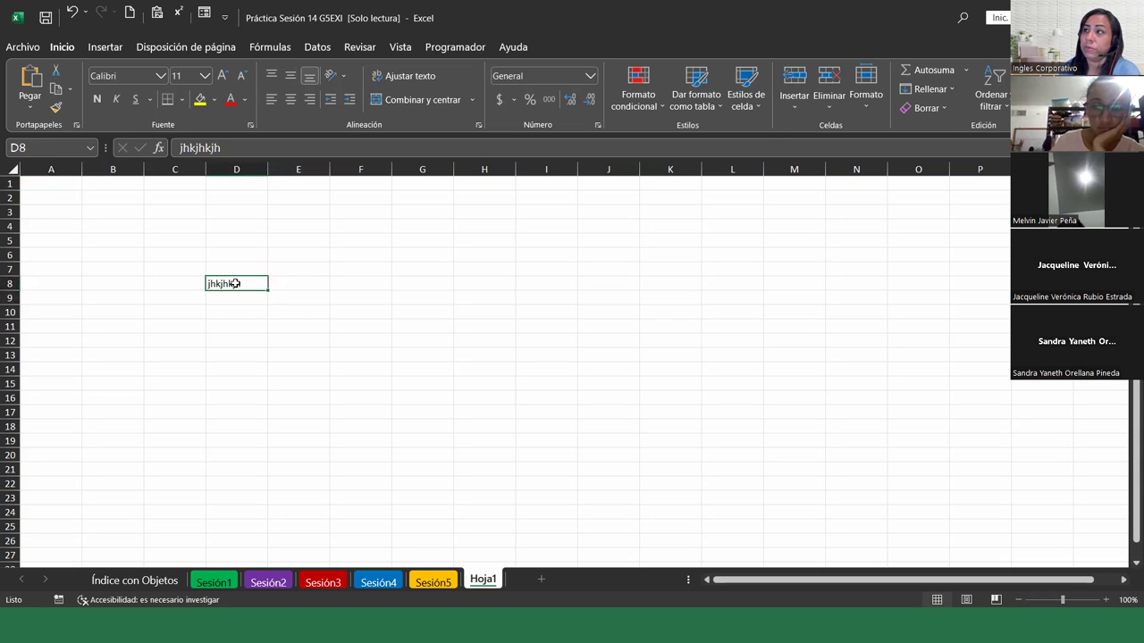
key("Delete")
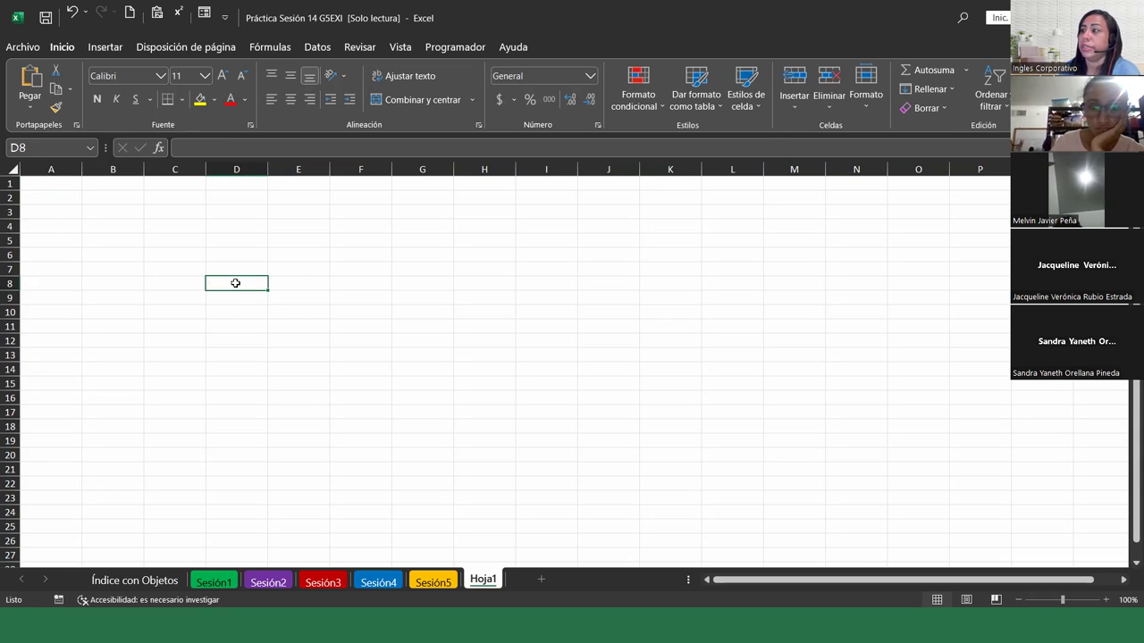
left_click(53, 197)
Step: Check sheets Sesión2 through Sesión5, then return to Hoja1
left_click(268, 582)
left_click(323, 582)
left_click(378, 581)
left_click(435, 581)
left_click(481, 580)
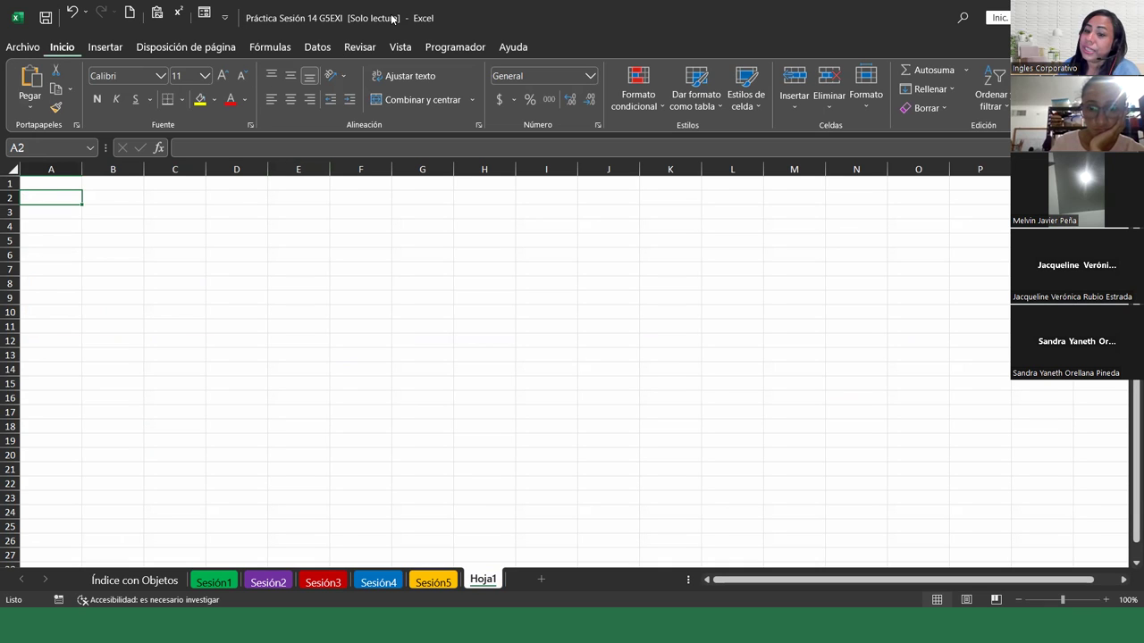
Step: Open Herramientas > Opciones generales from Save As for the Copia de Práctica Sesión 14 G5EXI copy
left_click(21, 47)
left_click(73, 240)
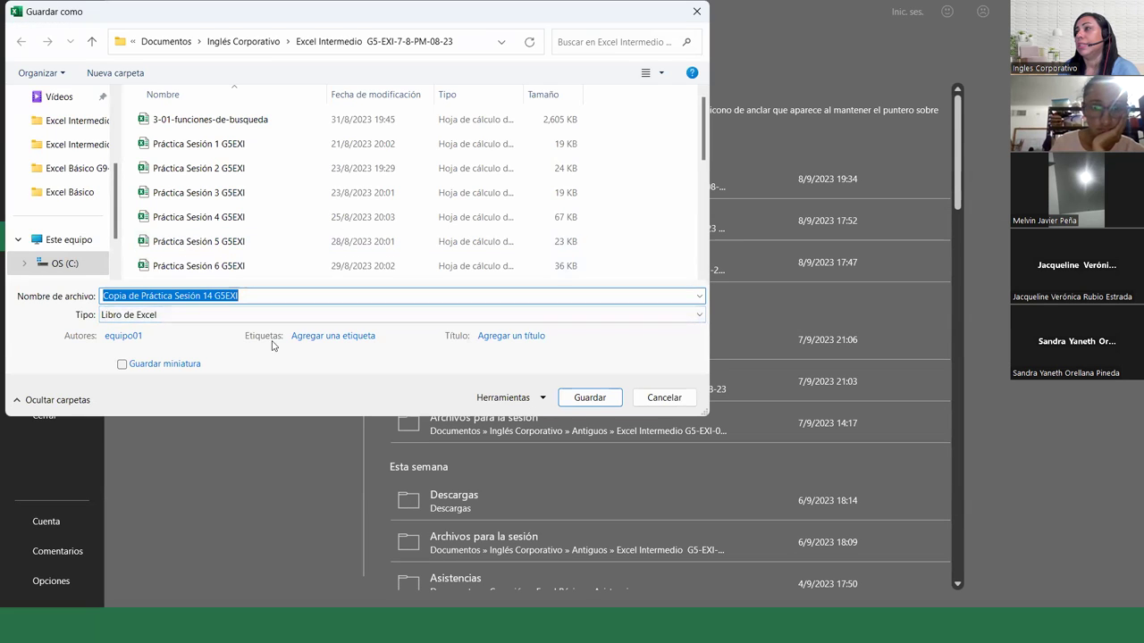
left_click(491, 402)
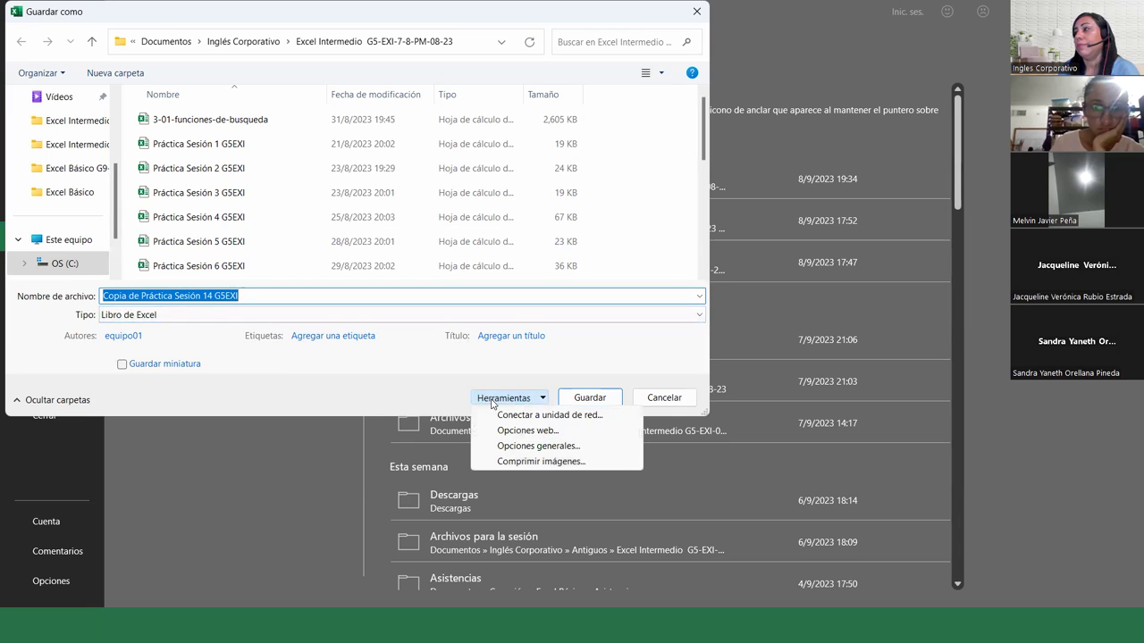
left_click(509, 446)
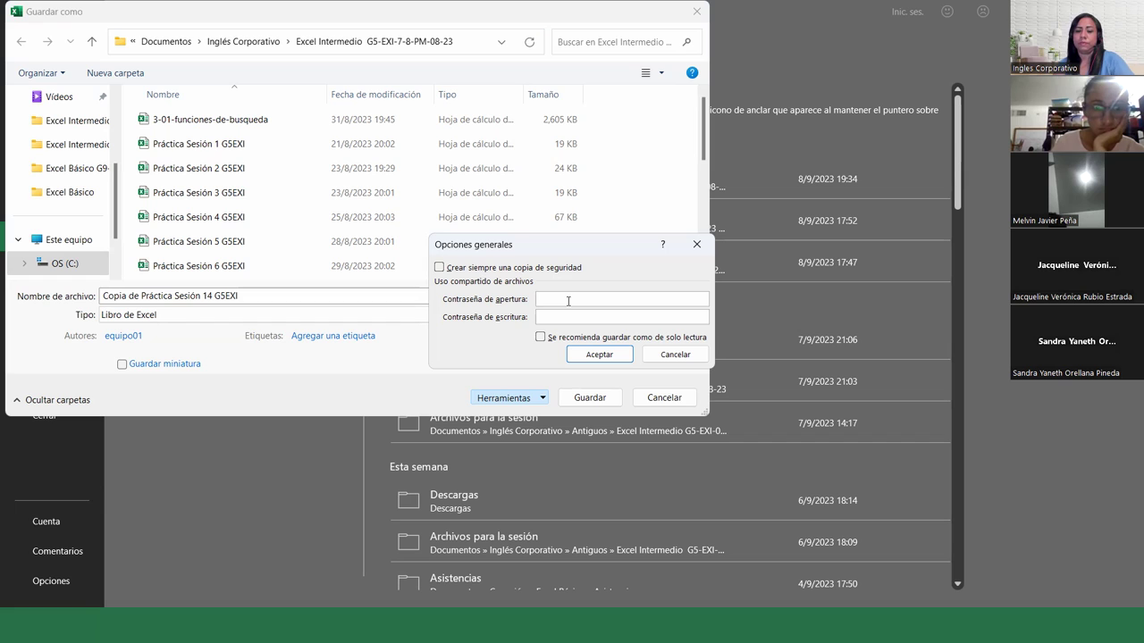
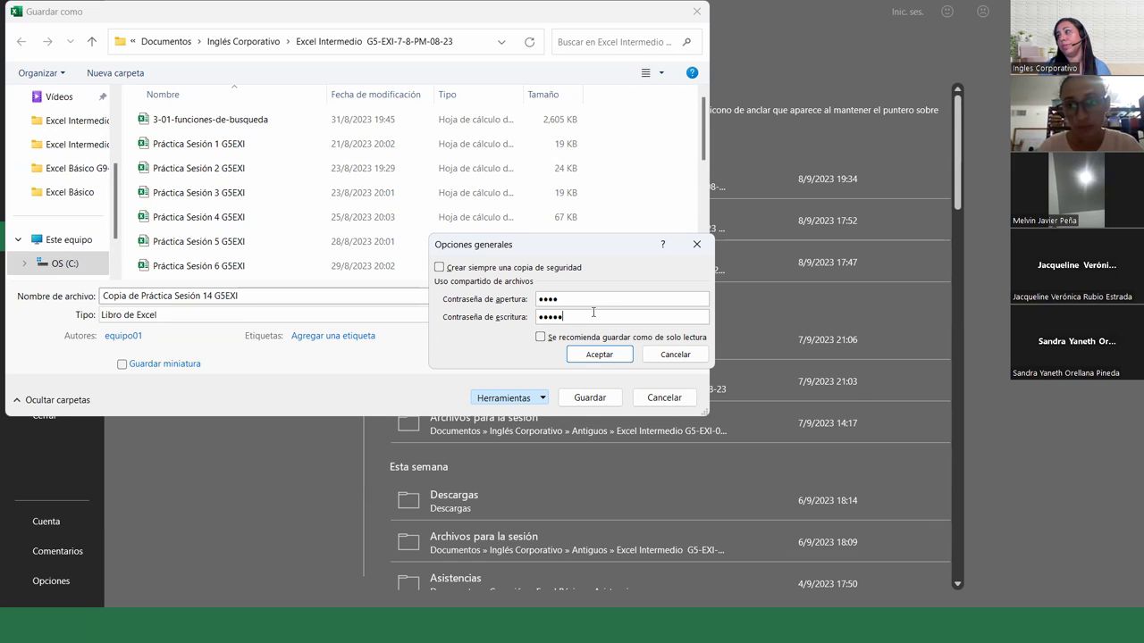
Step: Set an opening password and a write password for the copy, and confirm both
left_click(620, 358)
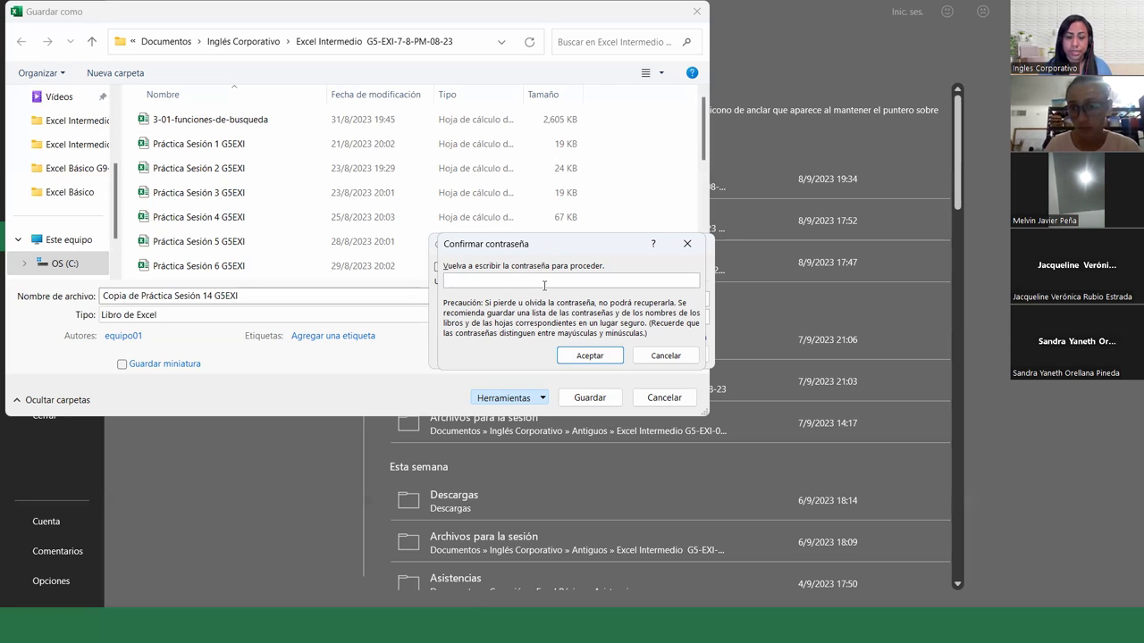
key("Return")
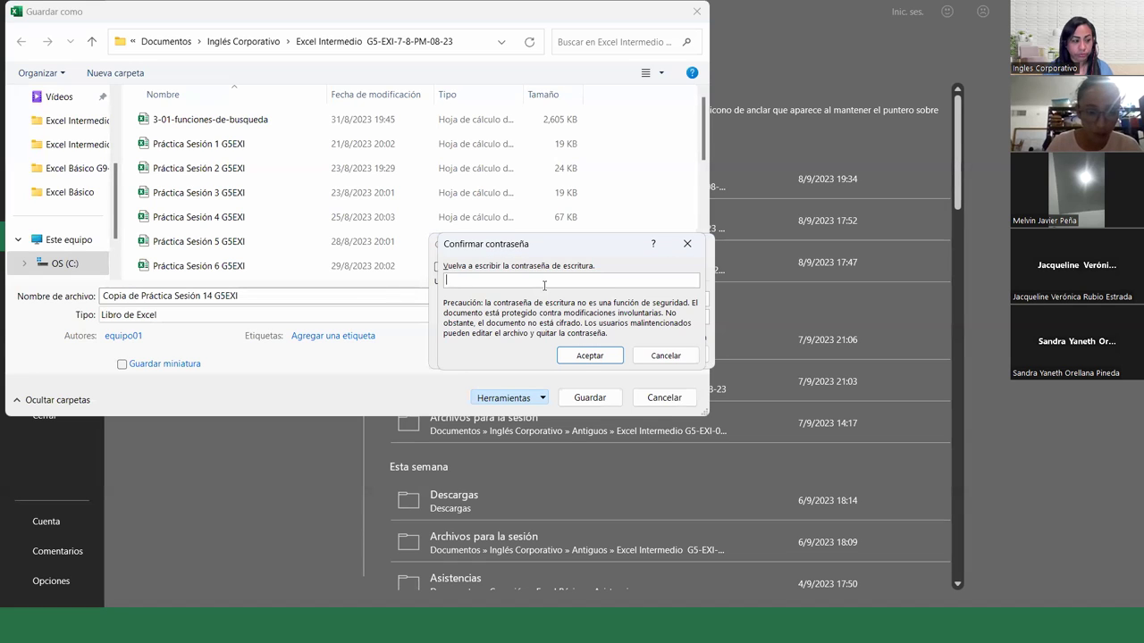
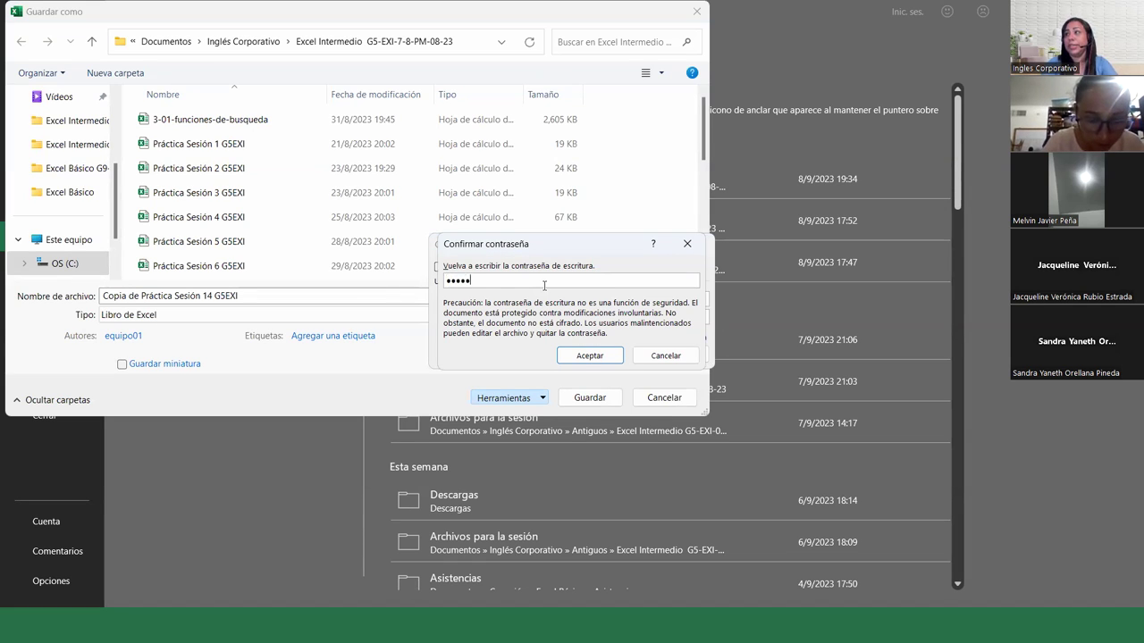
key("Return")
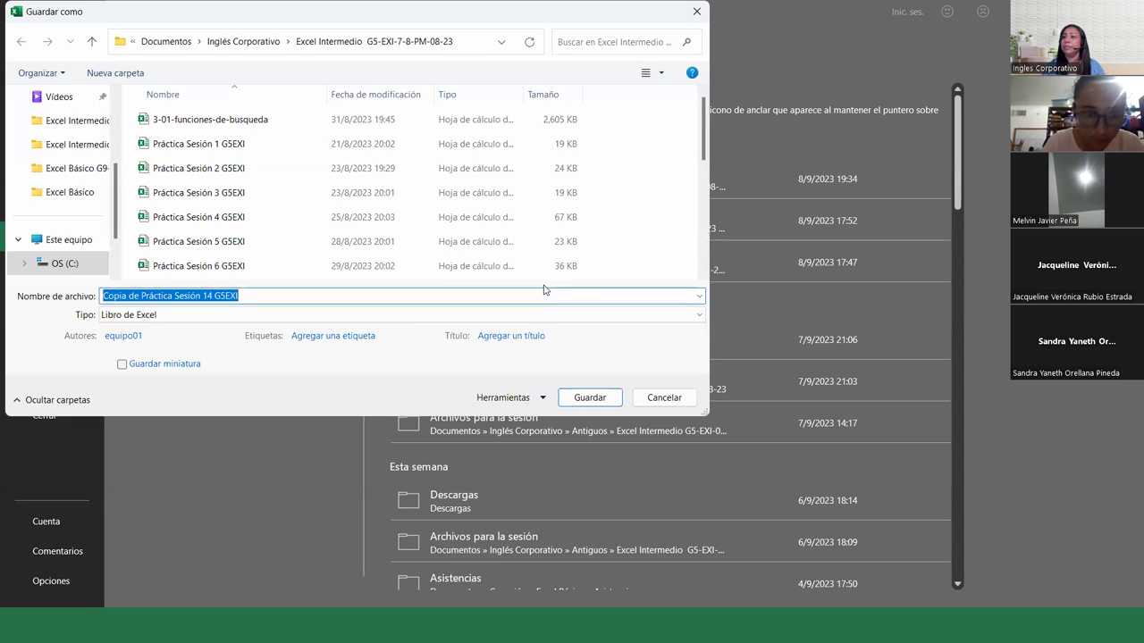
Step: Save the protected copy, close it, and open the original Práctica Sesión 14 G5EXI
left_click(589, 397)
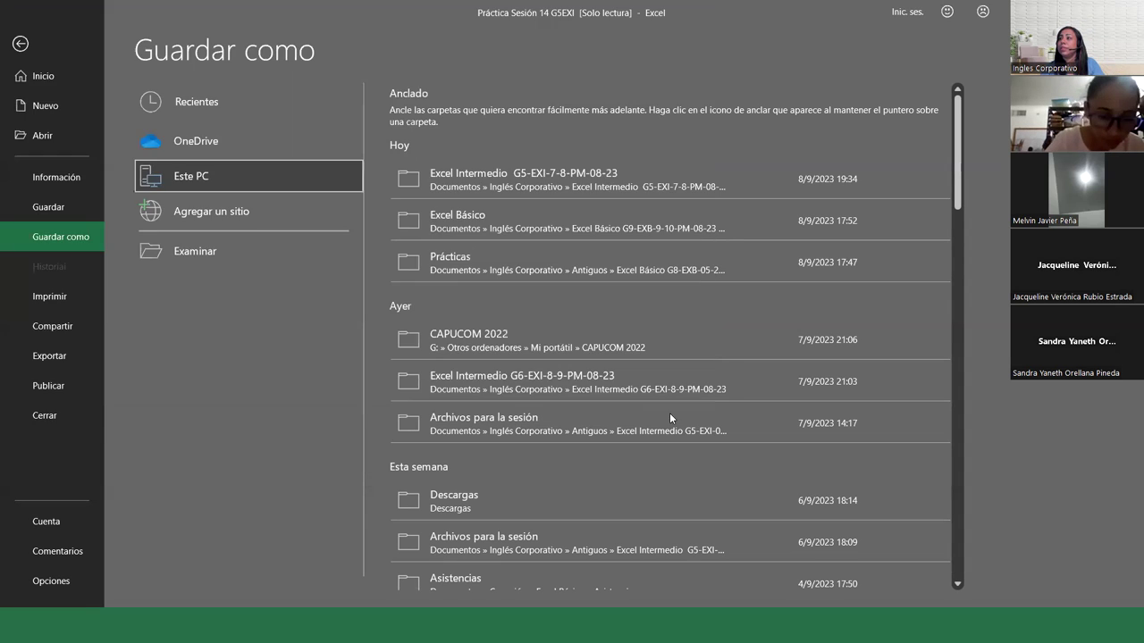
key("ctrl+w")
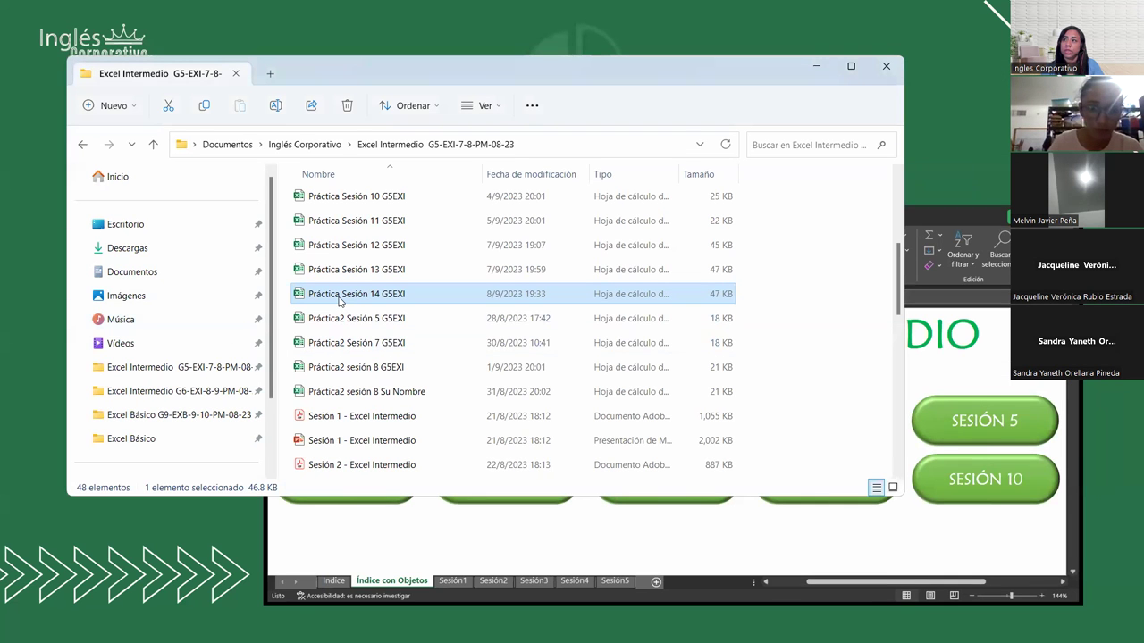
double_click(340, 295)
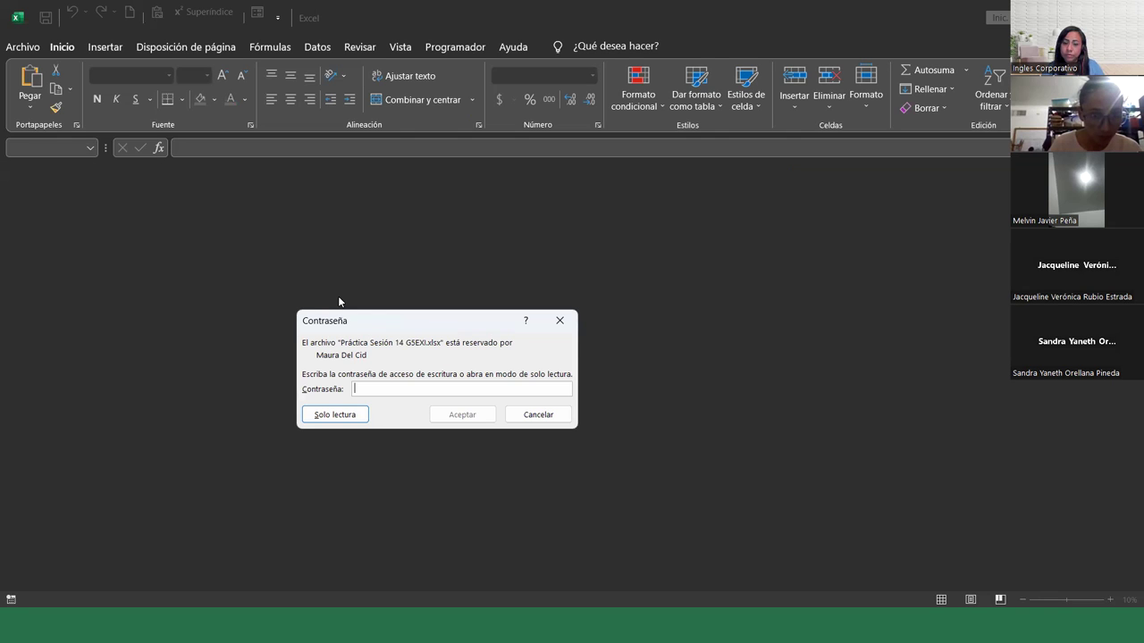
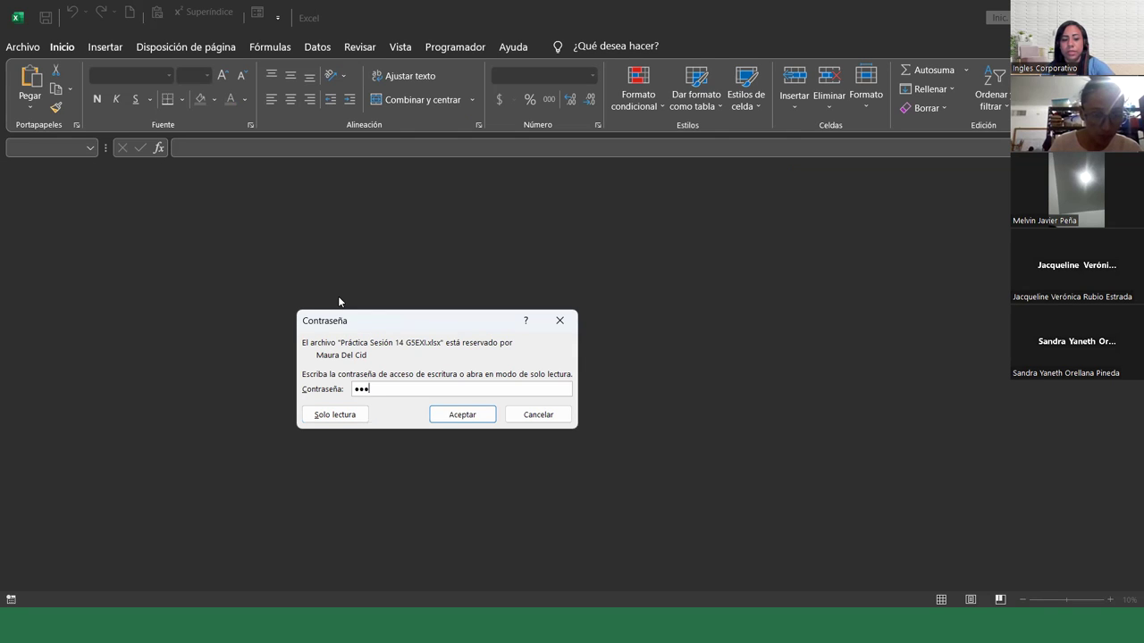
Step: Try passwords at the prompt, dismissing each error, until the correct one opens the workbook
key("Return")
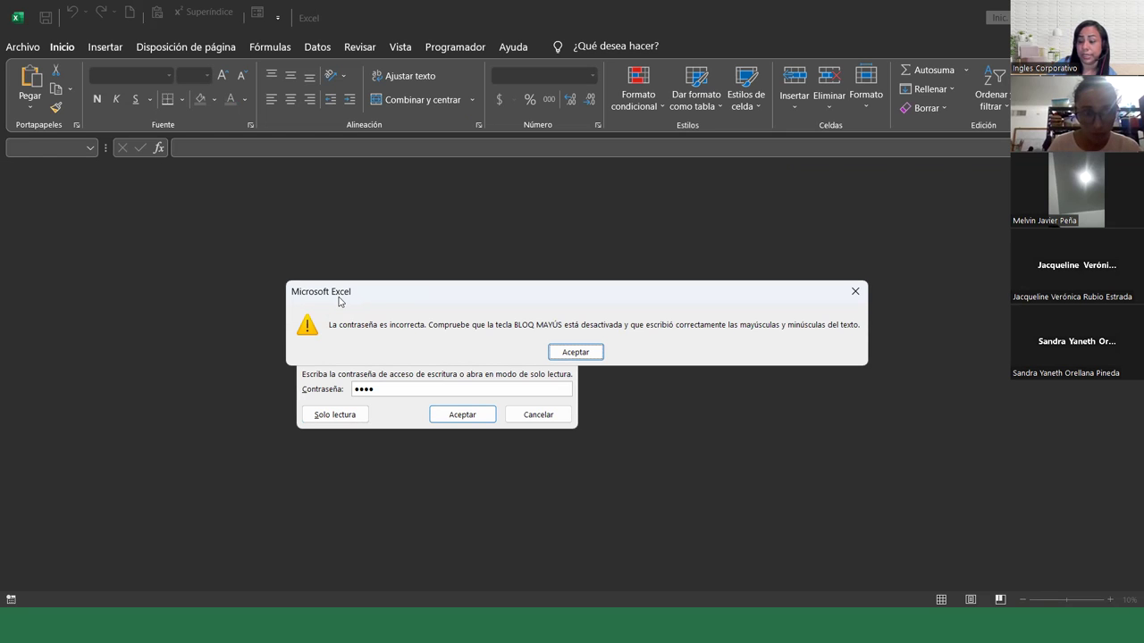
key("Return")
type("xxxxx")
key("Return")
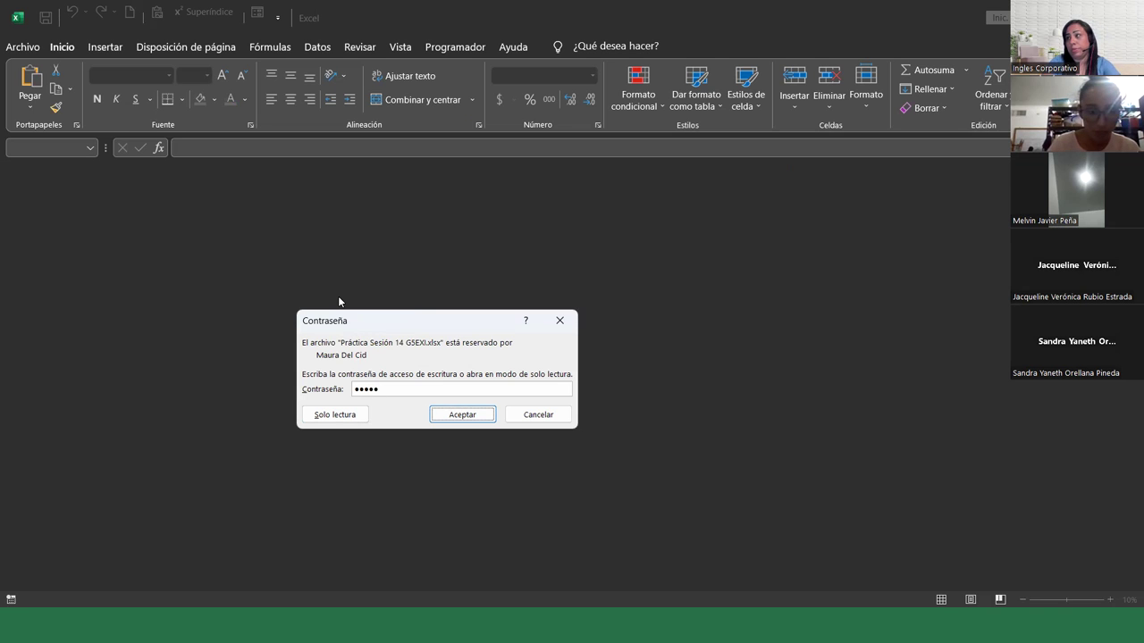
key("Return")
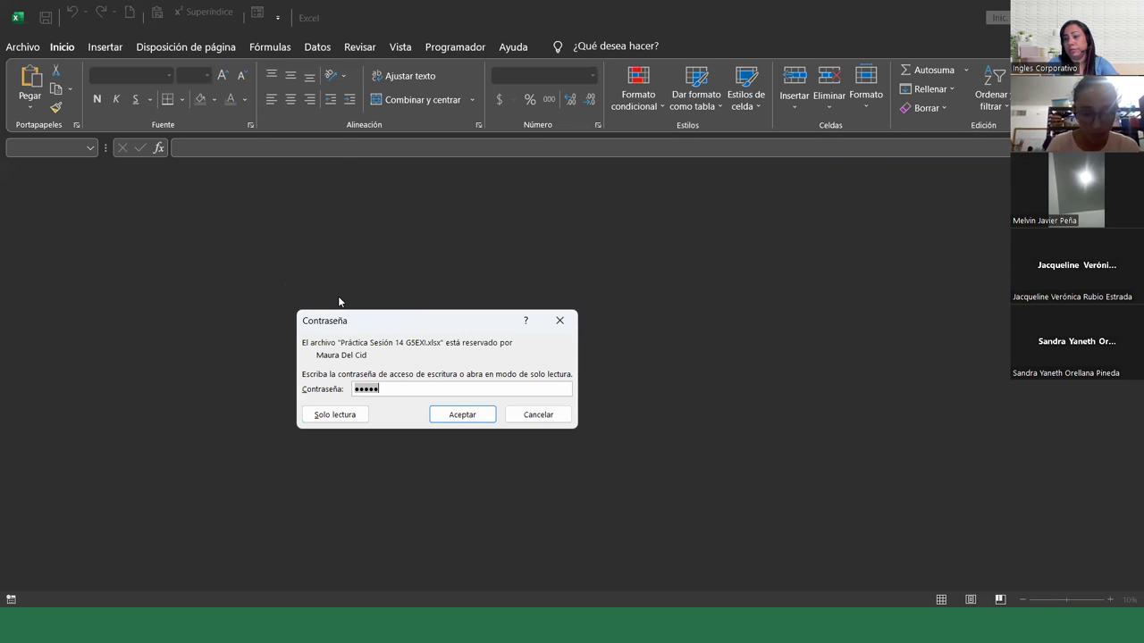
type("xxxxx")
key("Return")
key("Return")
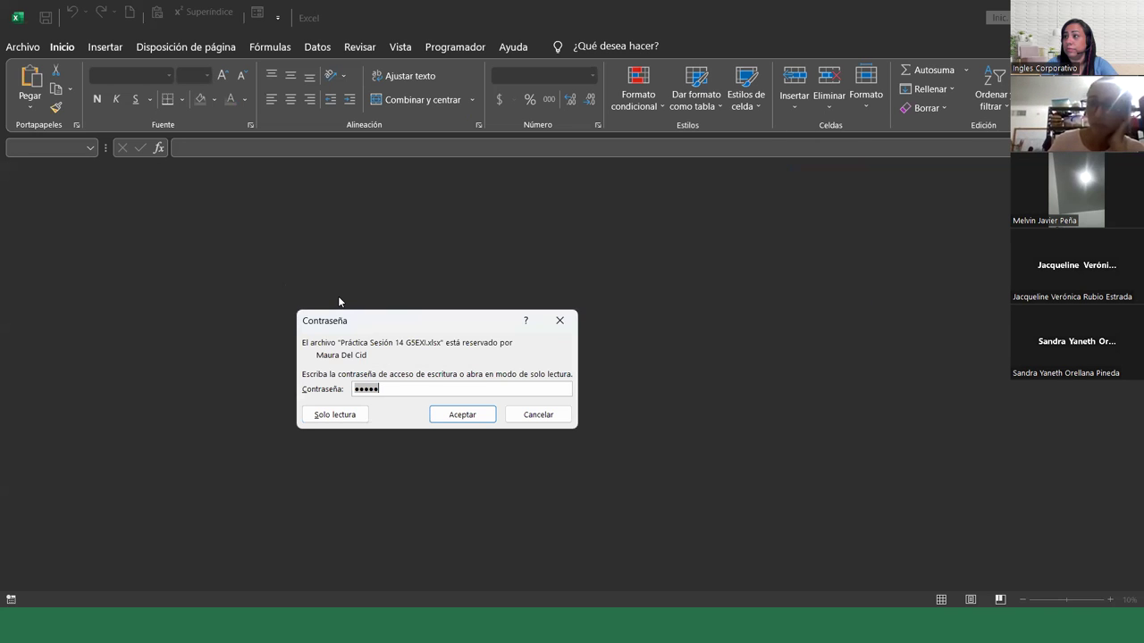
type("xxxx")
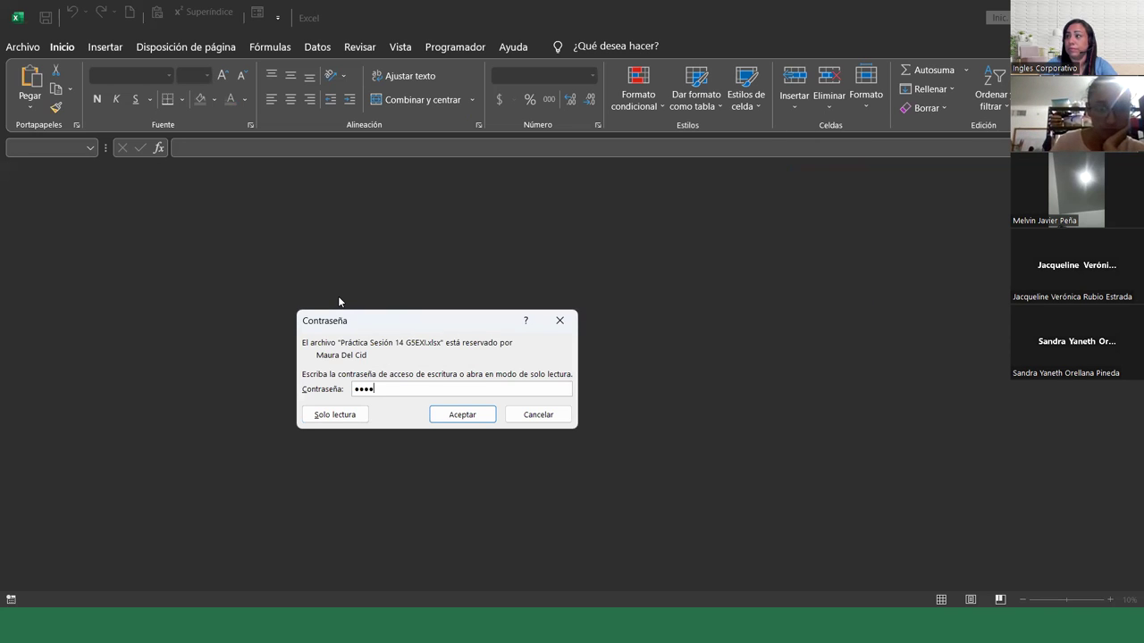
key("Return")
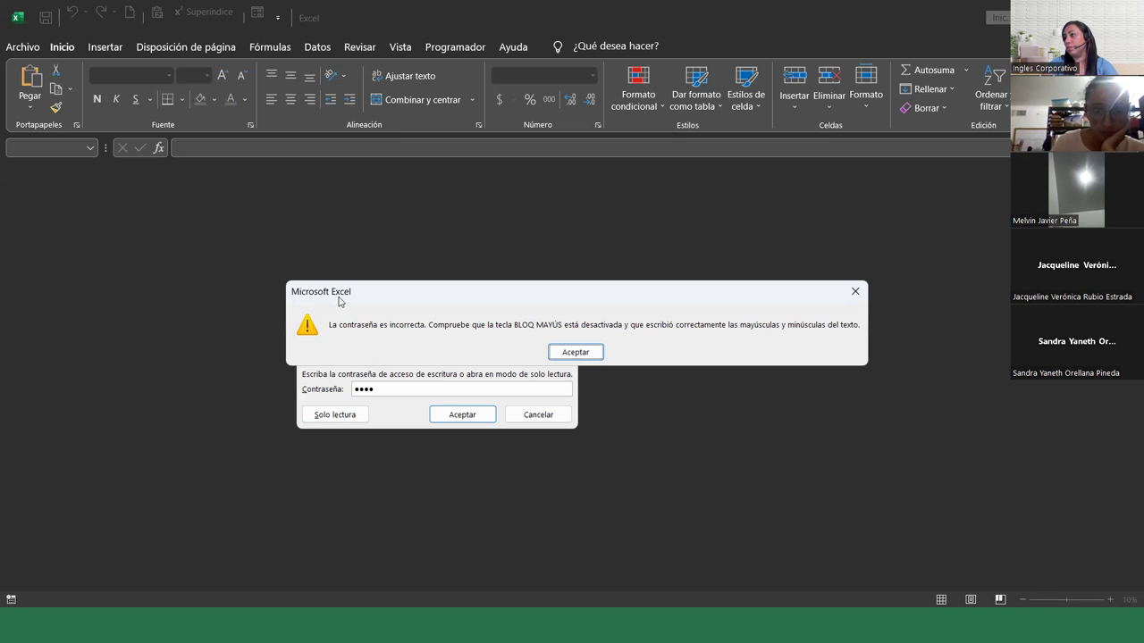
key("Return")
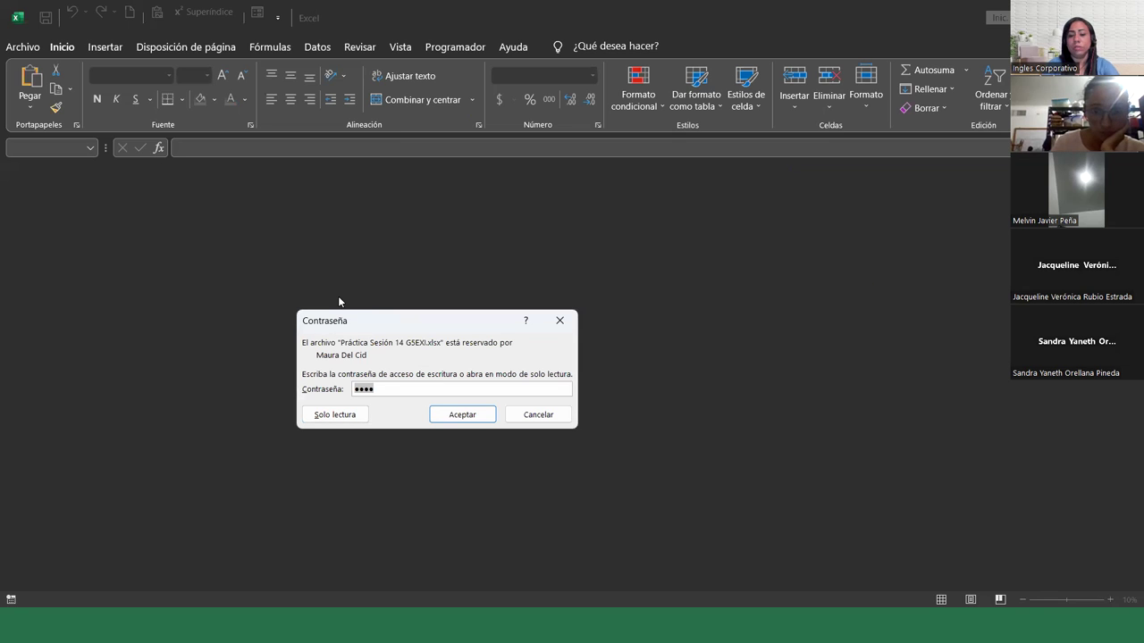
type("xxxx")
key("Return")
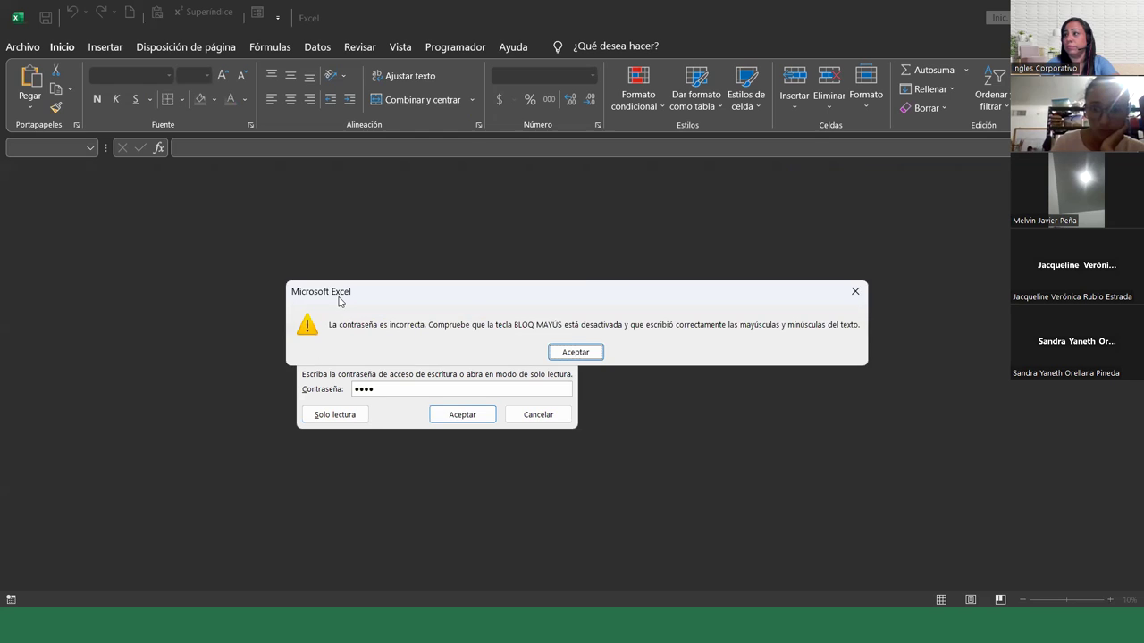
key("Return")
type("xxxxxx")
key("Return")
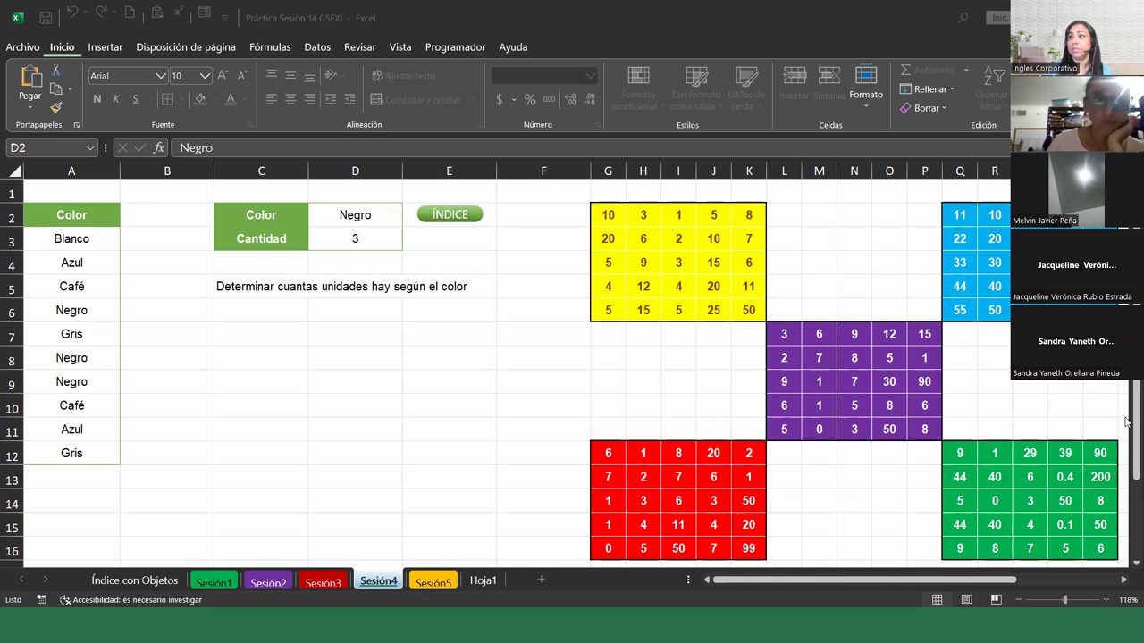
Step: Clear the Contraseña de escritura in Opciones generales and save over Práctica Sesión 14 G5EXI
left_click(23, 46)
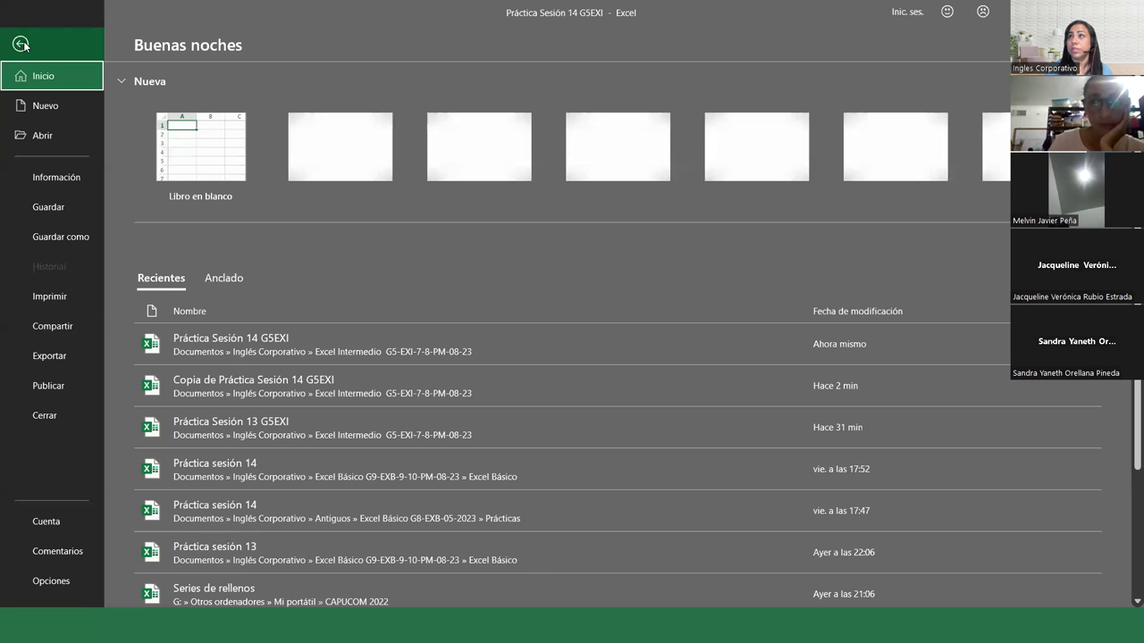
left_click(85, 239)
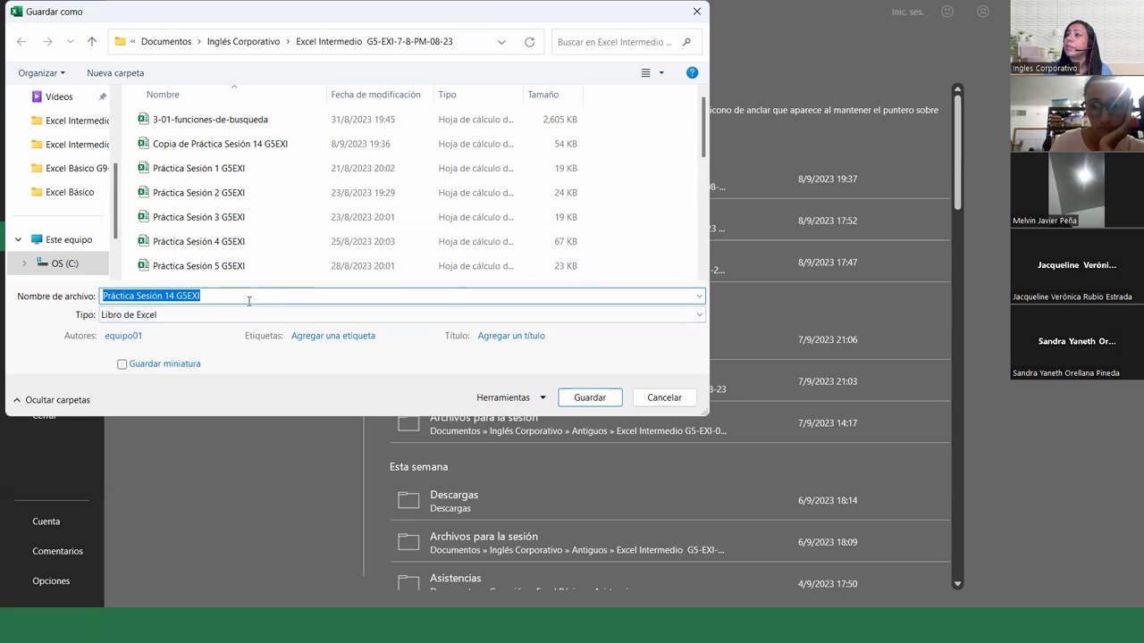
left_click(529, 398)
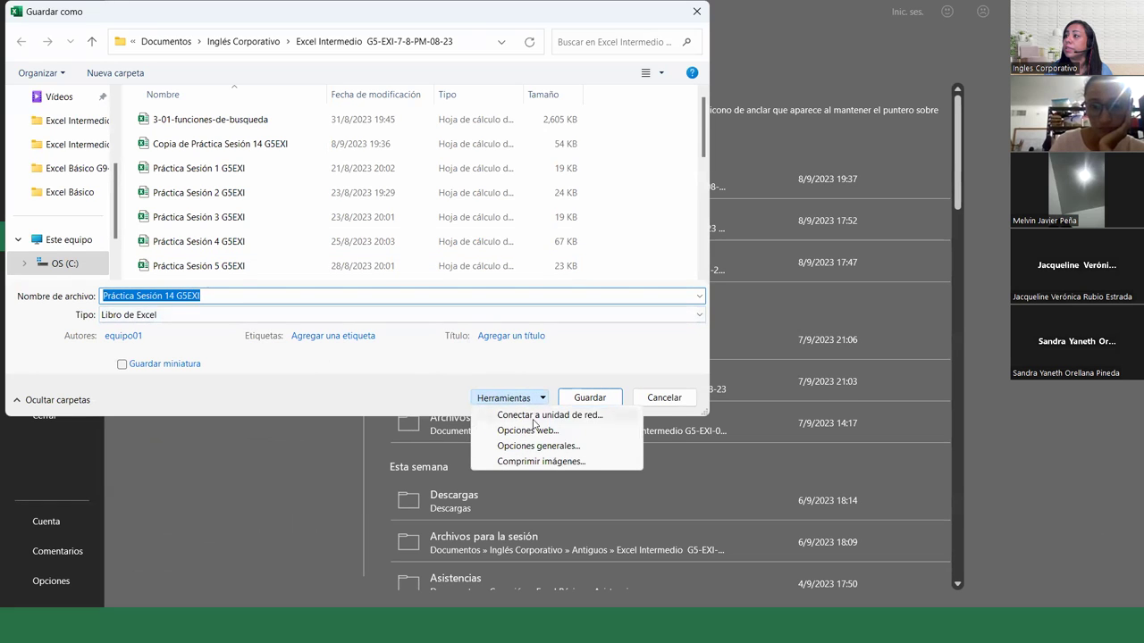
left_click(542, 446)
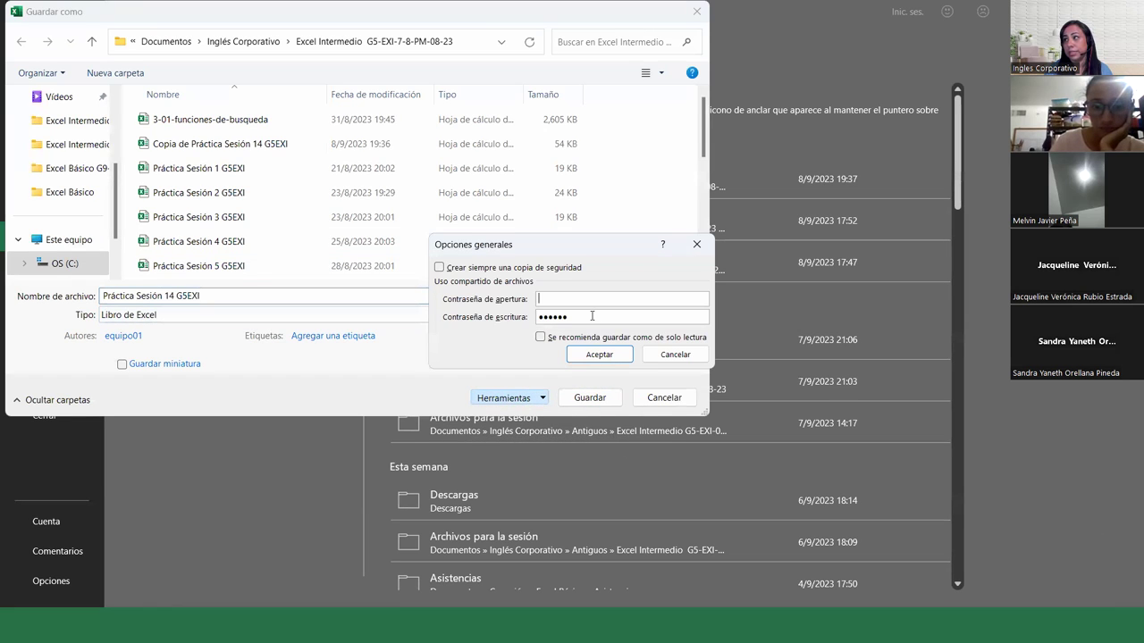
left_click_drag(590, 315, 515, 318)
key("BackSpace")
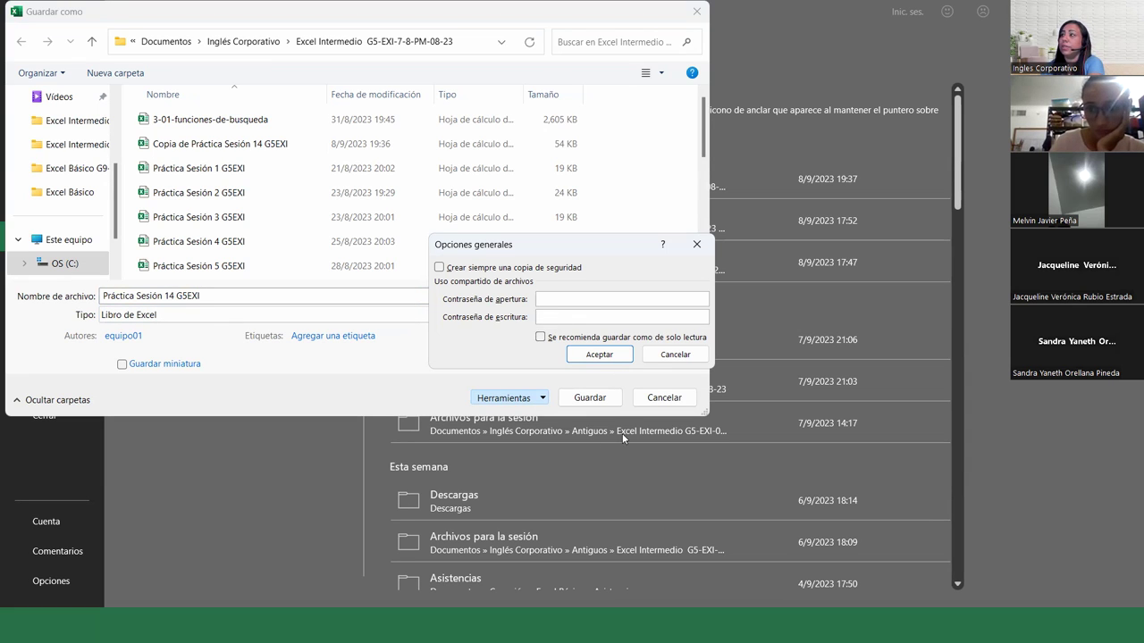
left_click(598, 356)
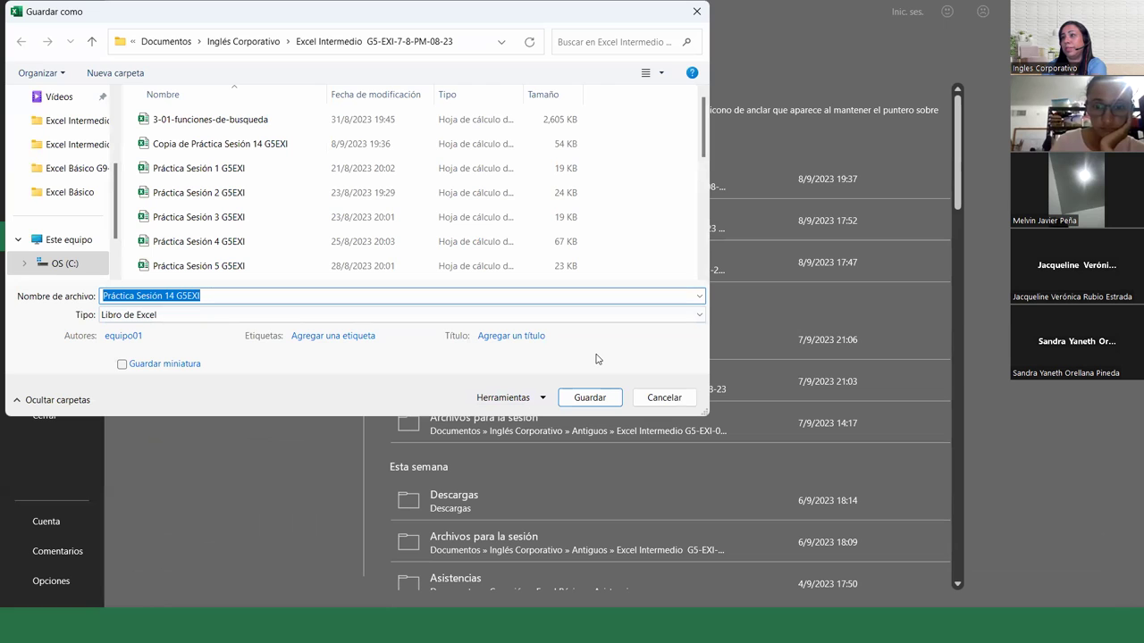
left_click(590, 398)
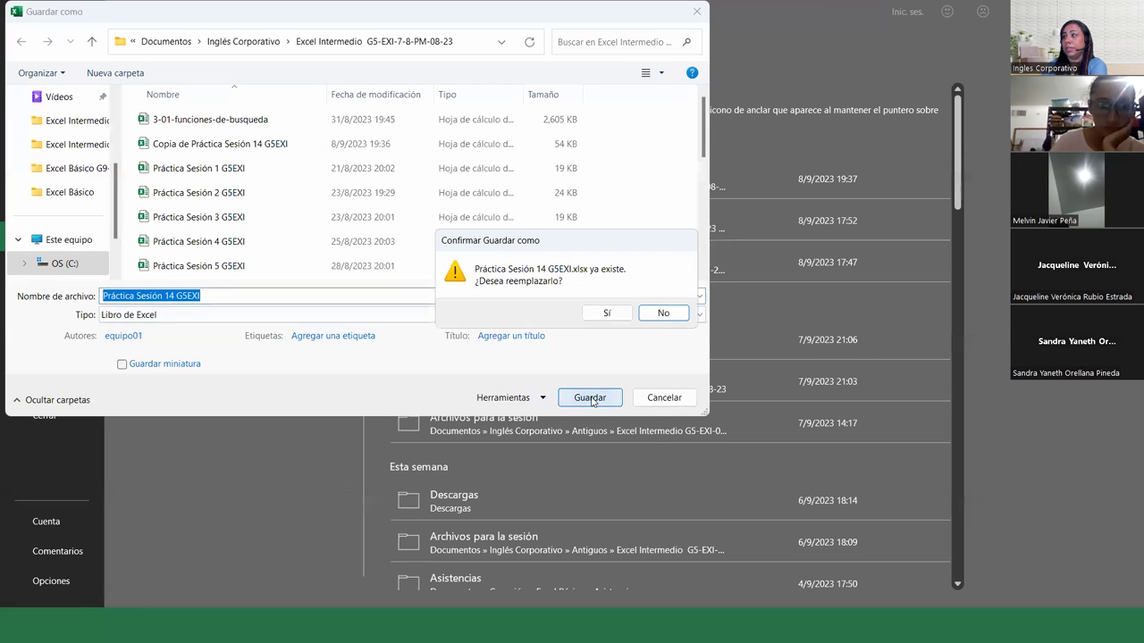
left_click(604, 313)
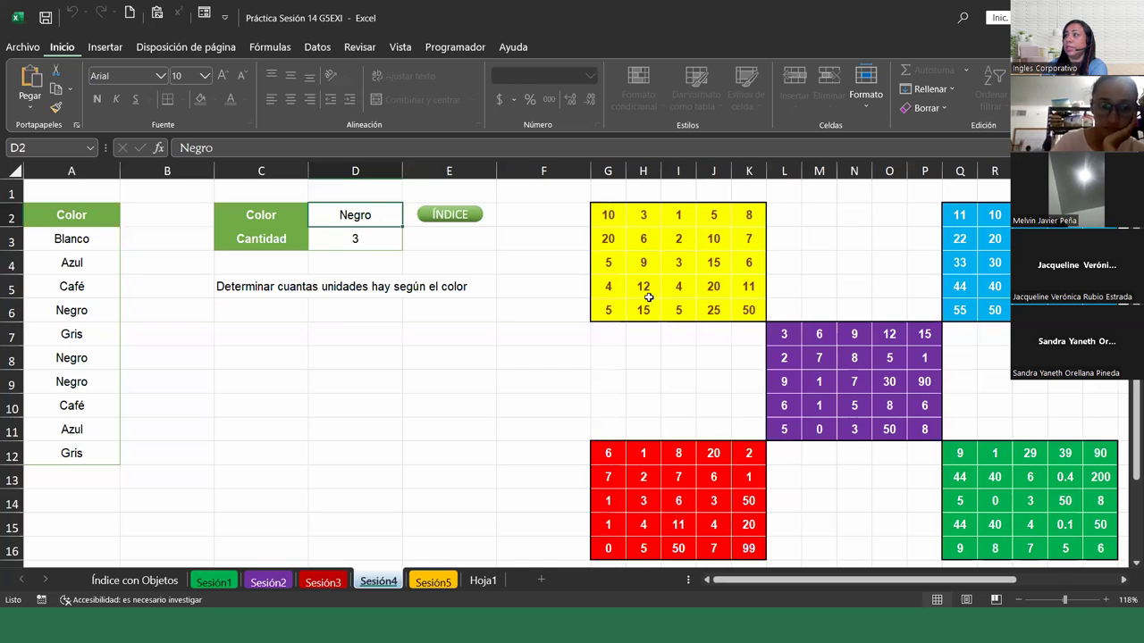
Step: Close the Práctica Sesión 14 workbook window and show the Excel file start page
key("alt+F4")
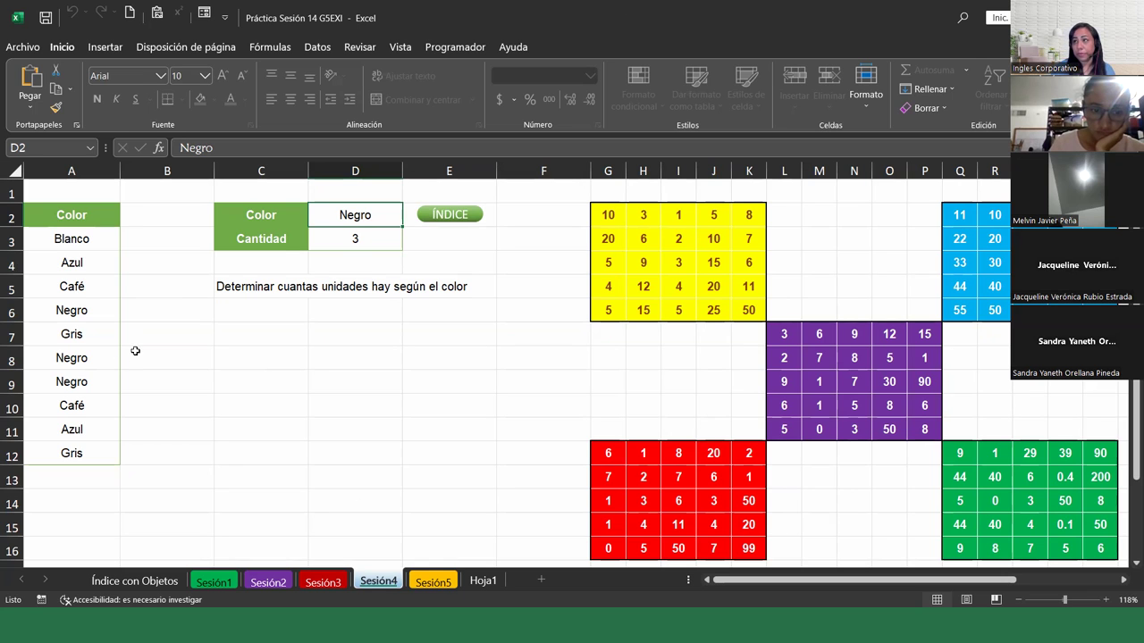
left_click(25, 47)
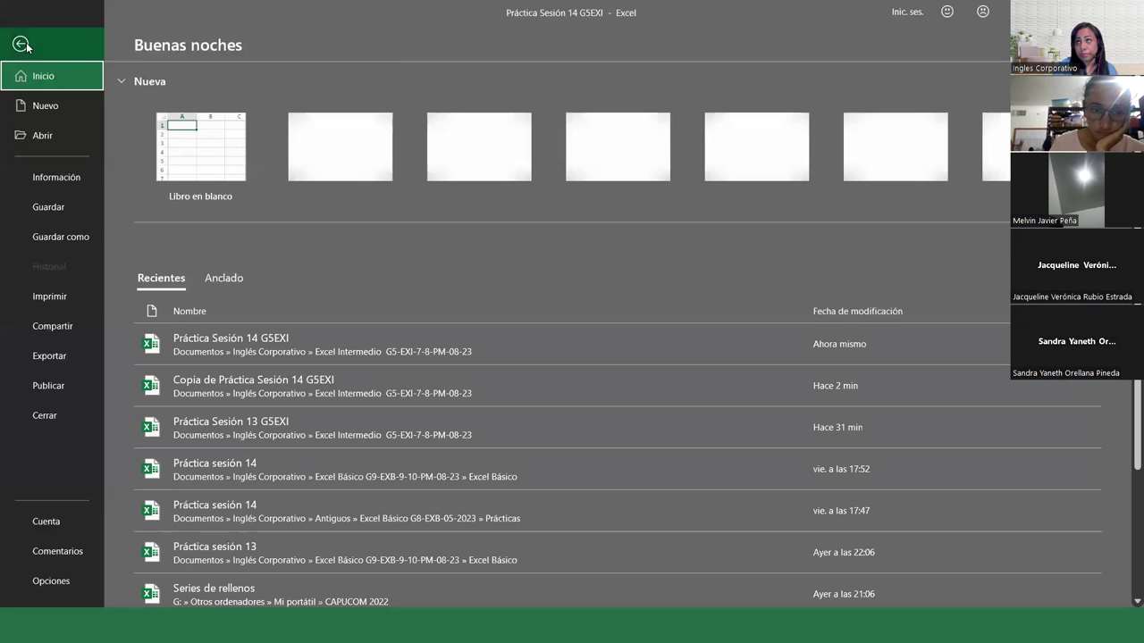
Step: Show the Información page and review the Proteger libro options without choosing one
left_click(66, 181)
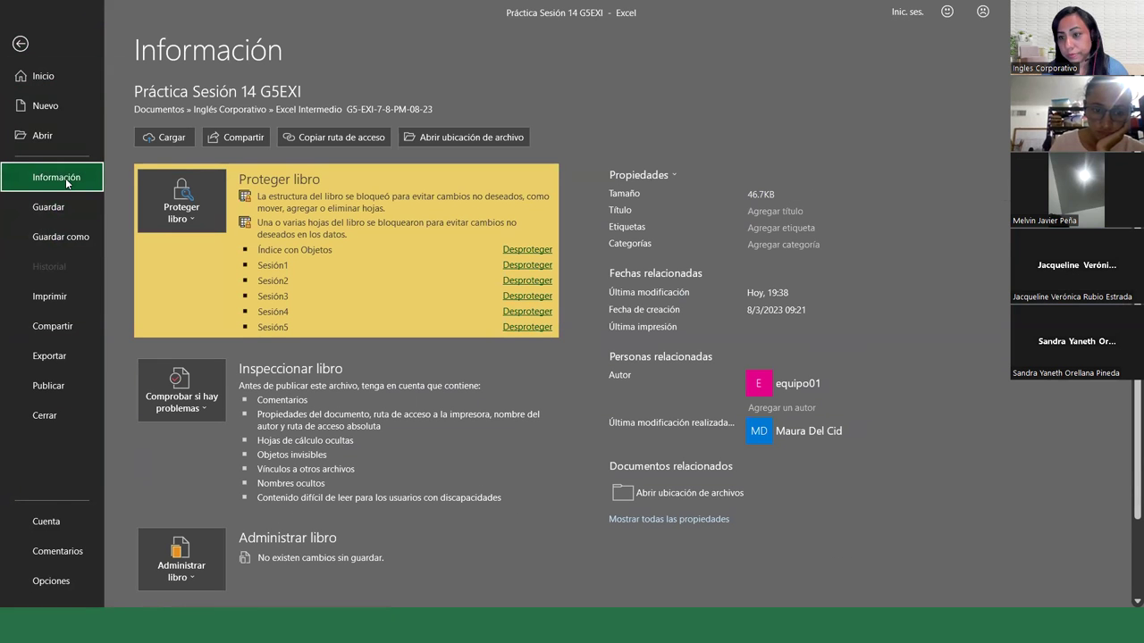
left_click(176, 215)
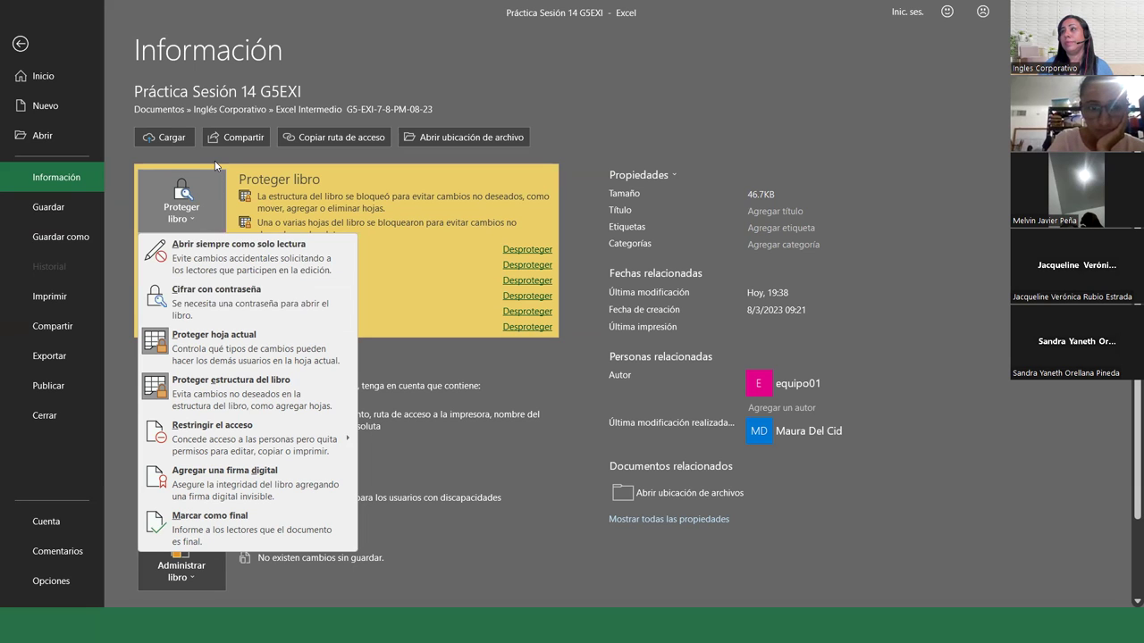
key("Escape")
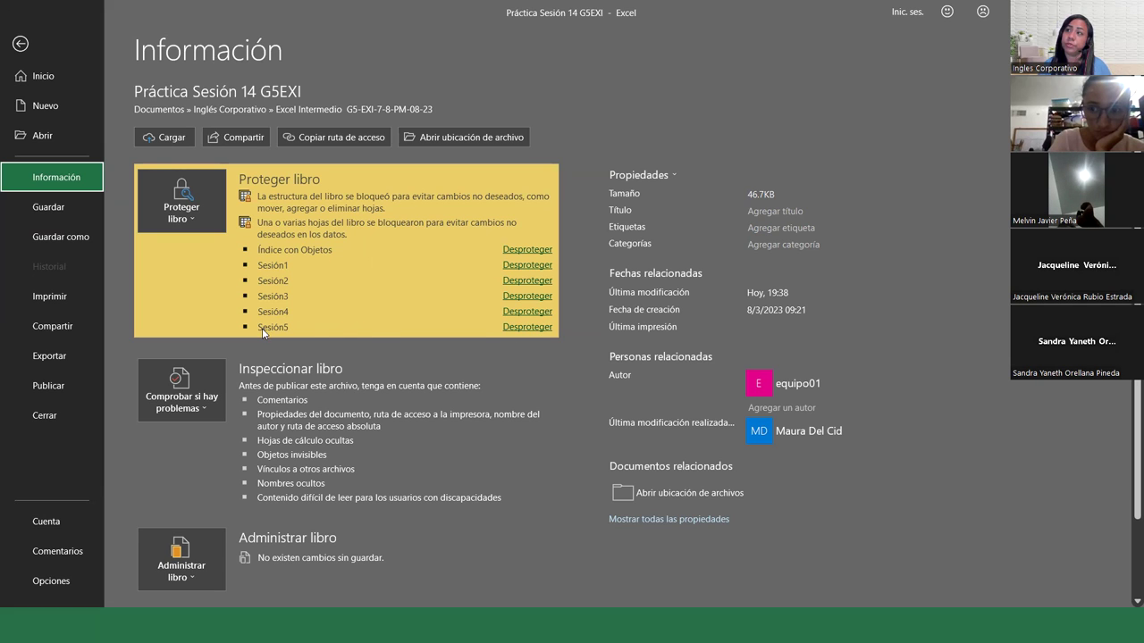
left_click(512, 328)
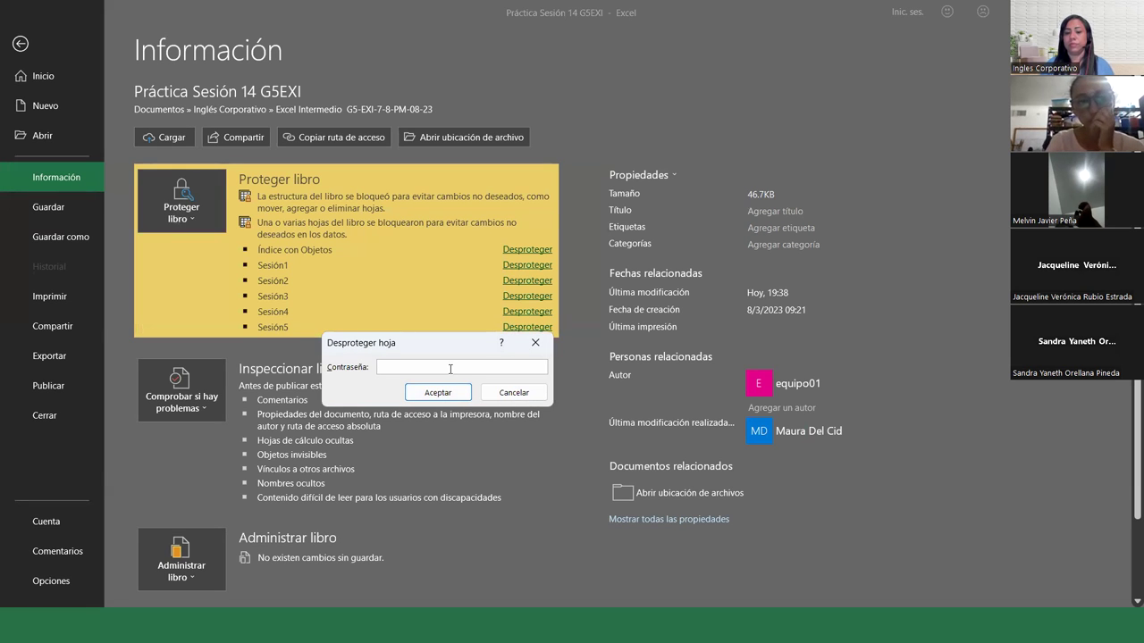
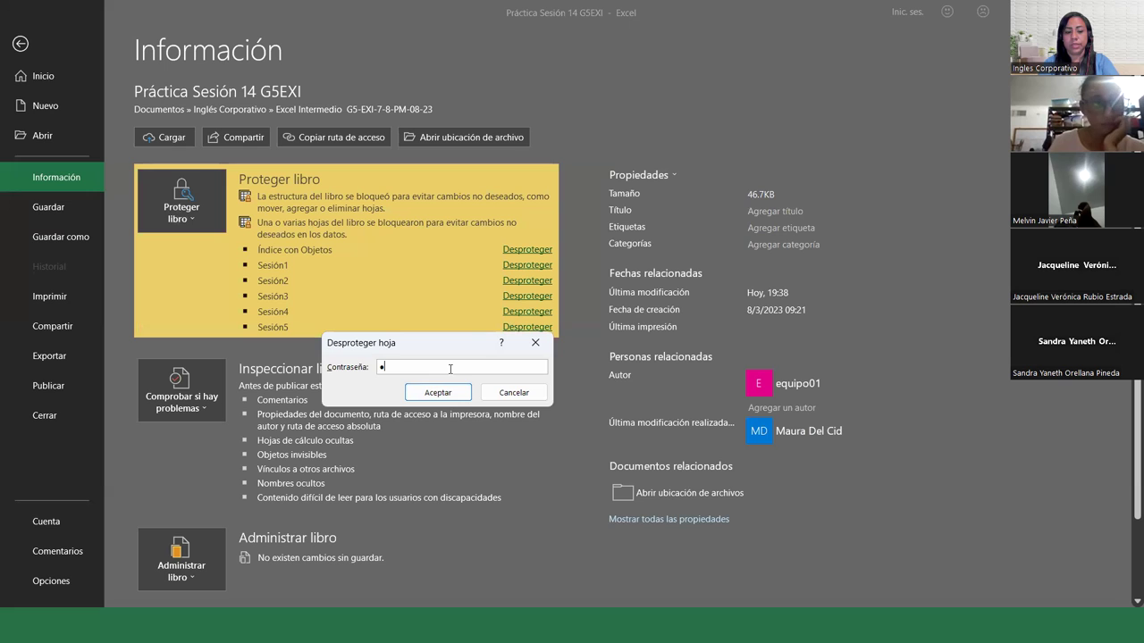
key("Return")
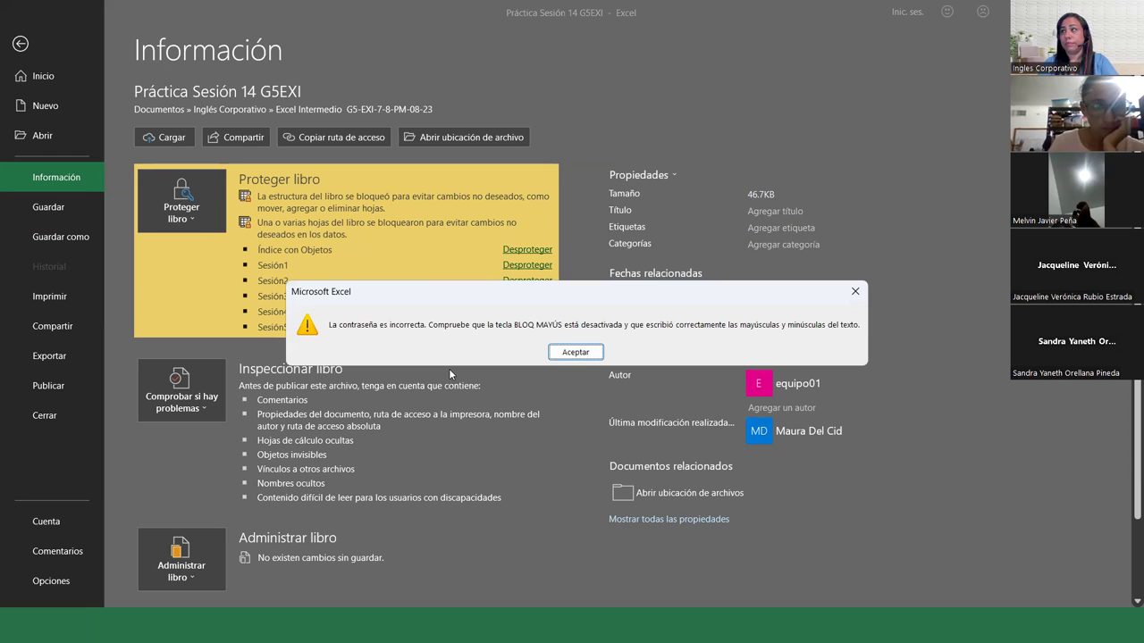
key("Return")
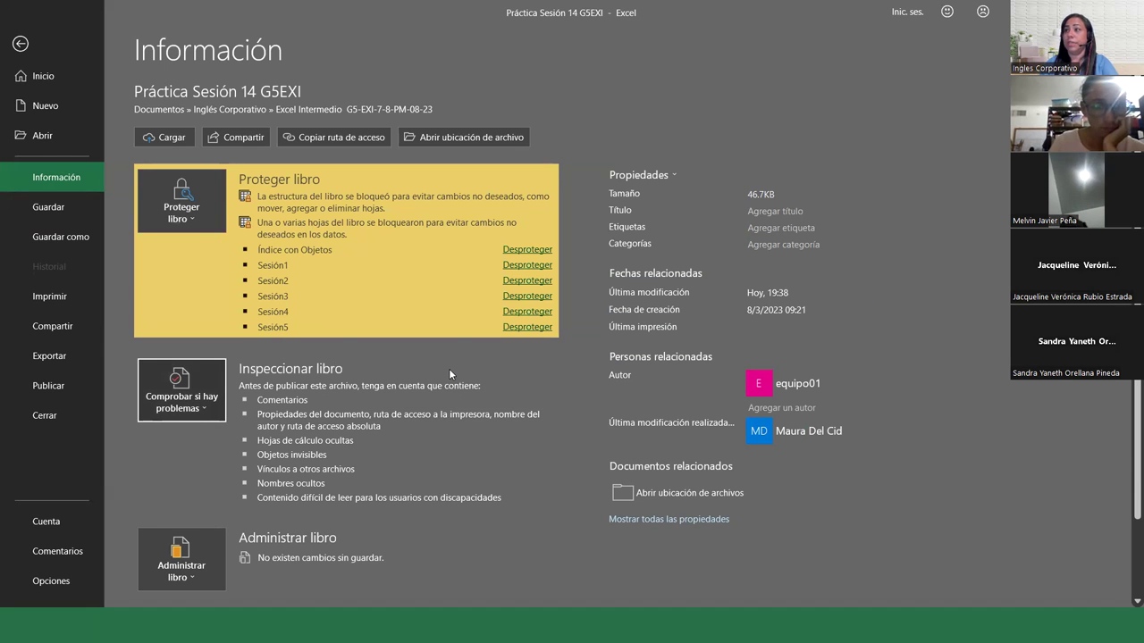
left_click(526, 328)
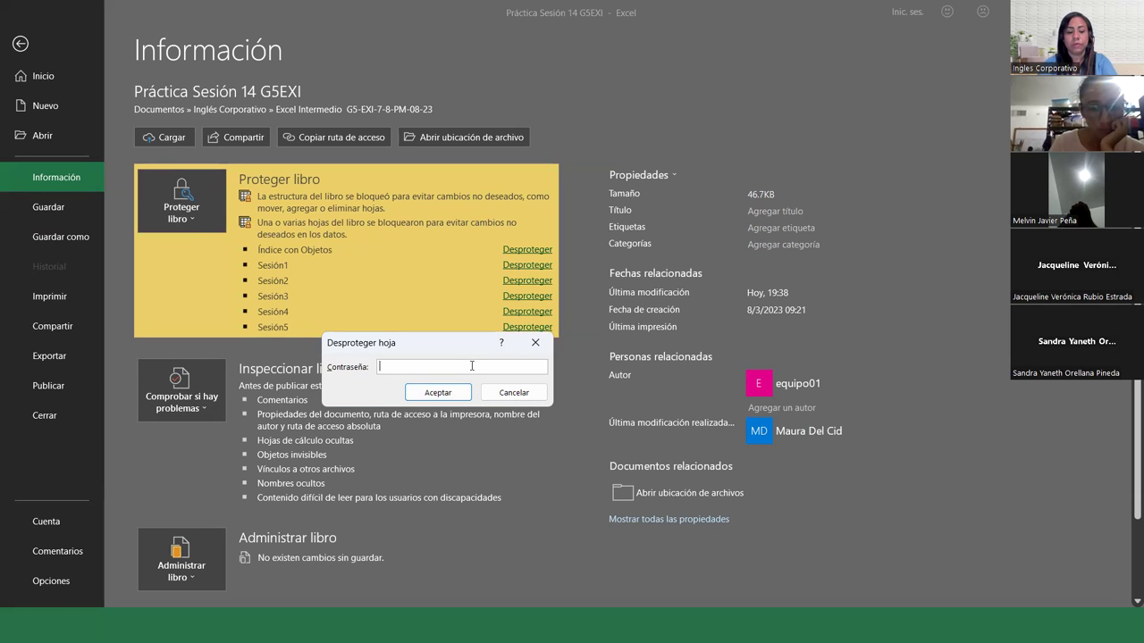
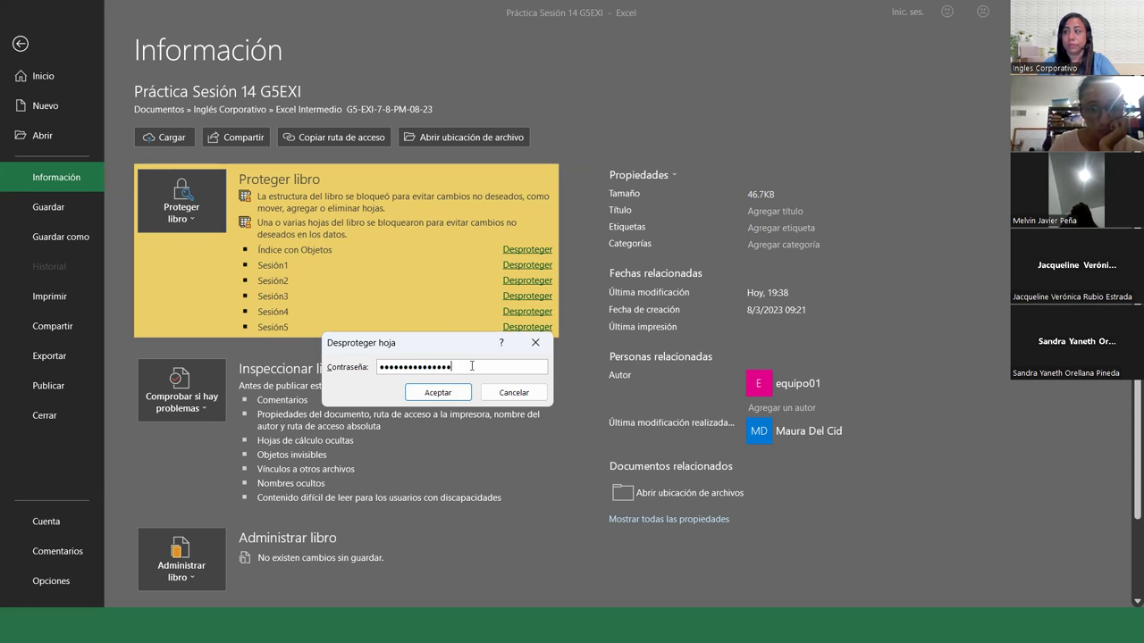
key("Return")
key("Return")
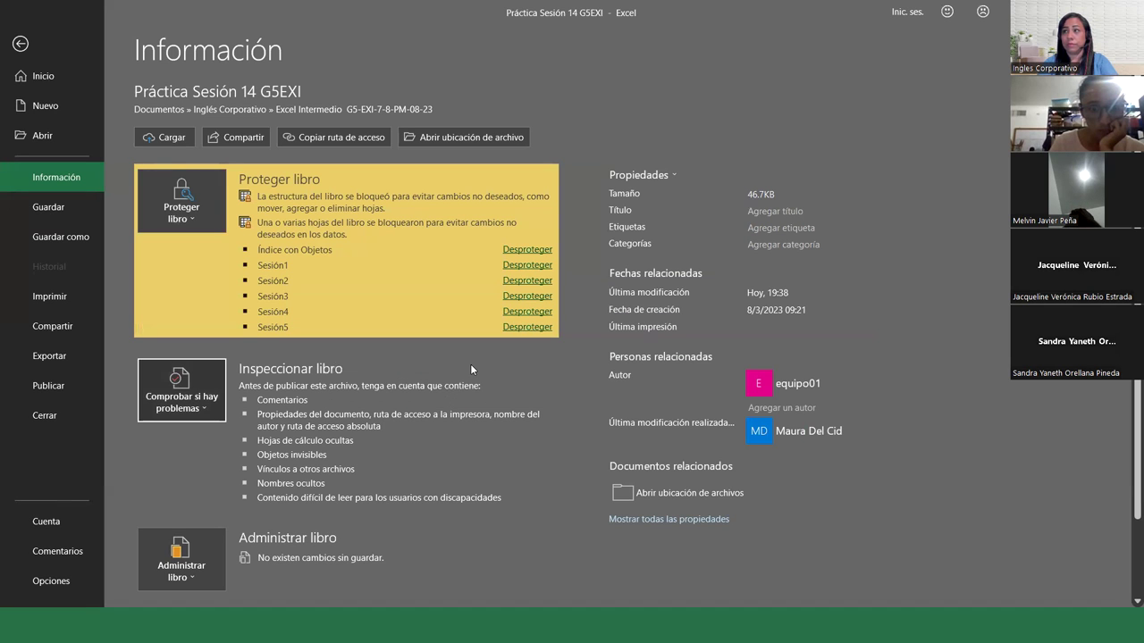
left_click(518, 328)
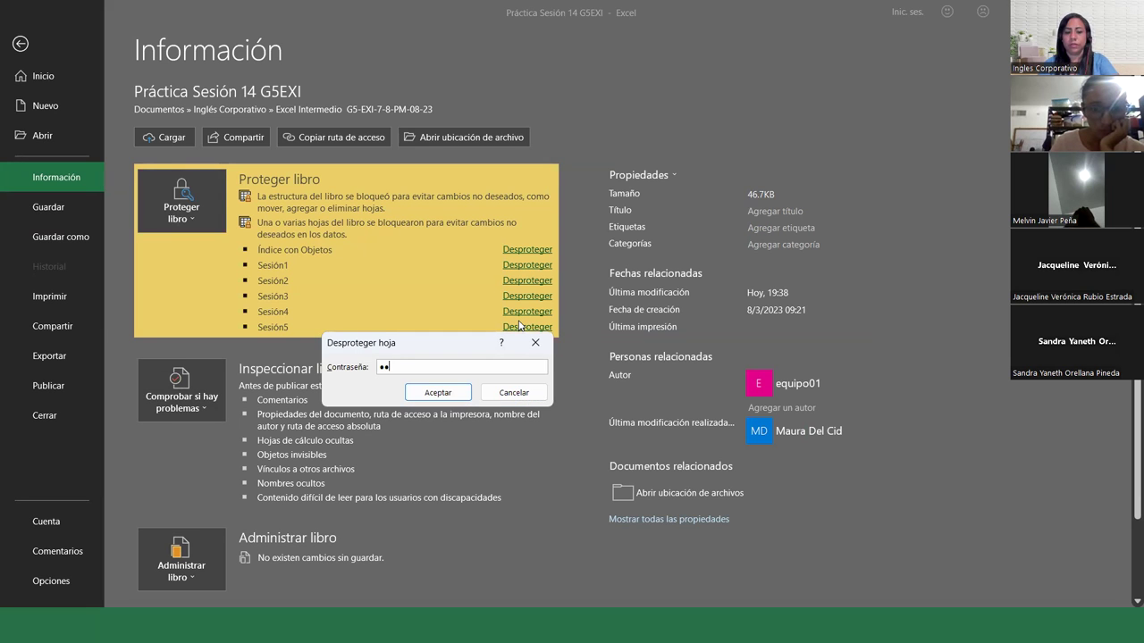
key("Return")
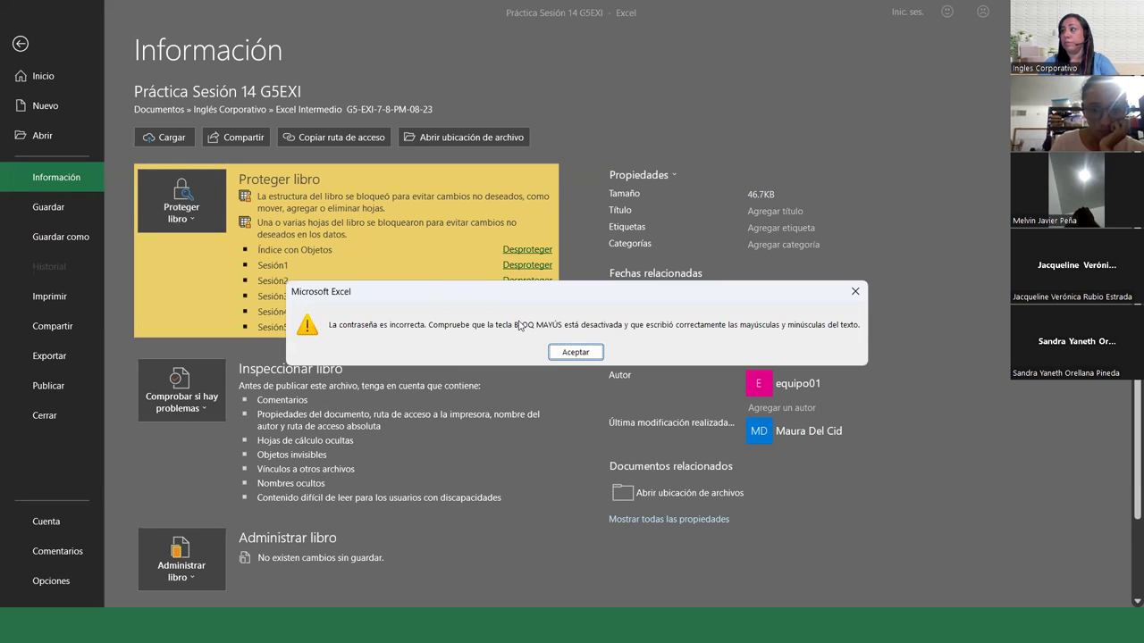
key("Return")
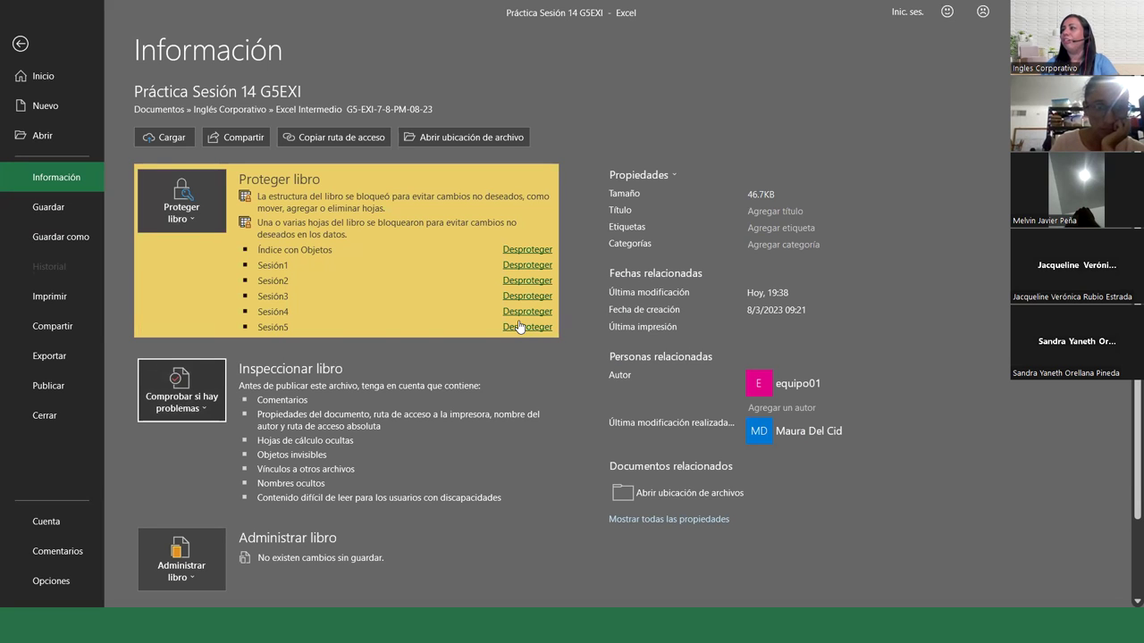
left_click(520, 327)
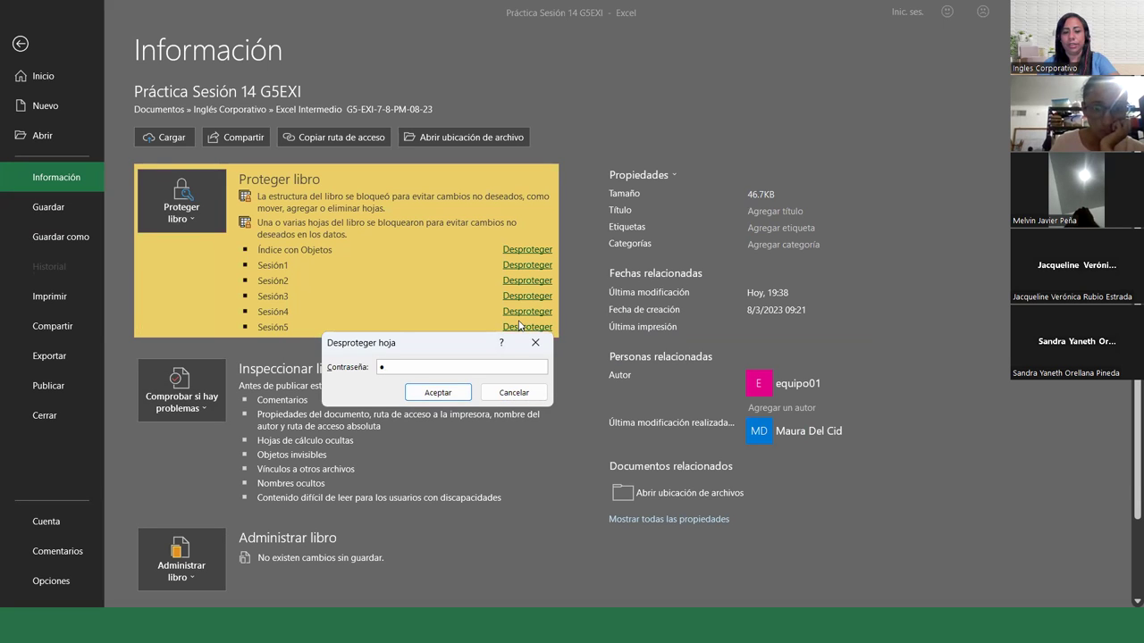
key("Return")
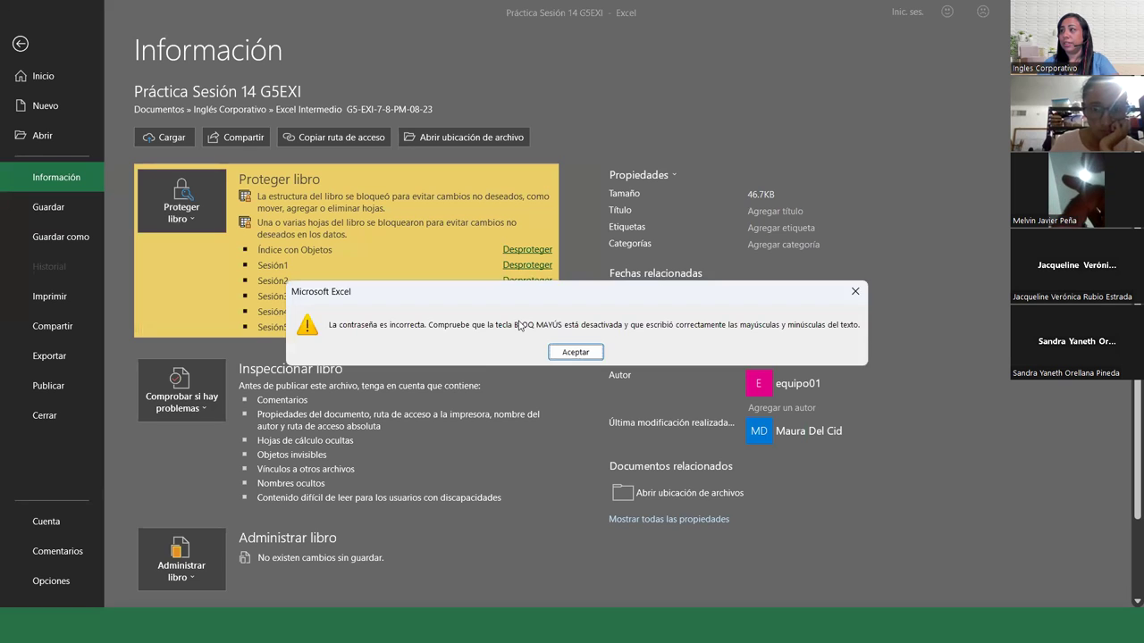
key("Return")
left_click(519, 327)
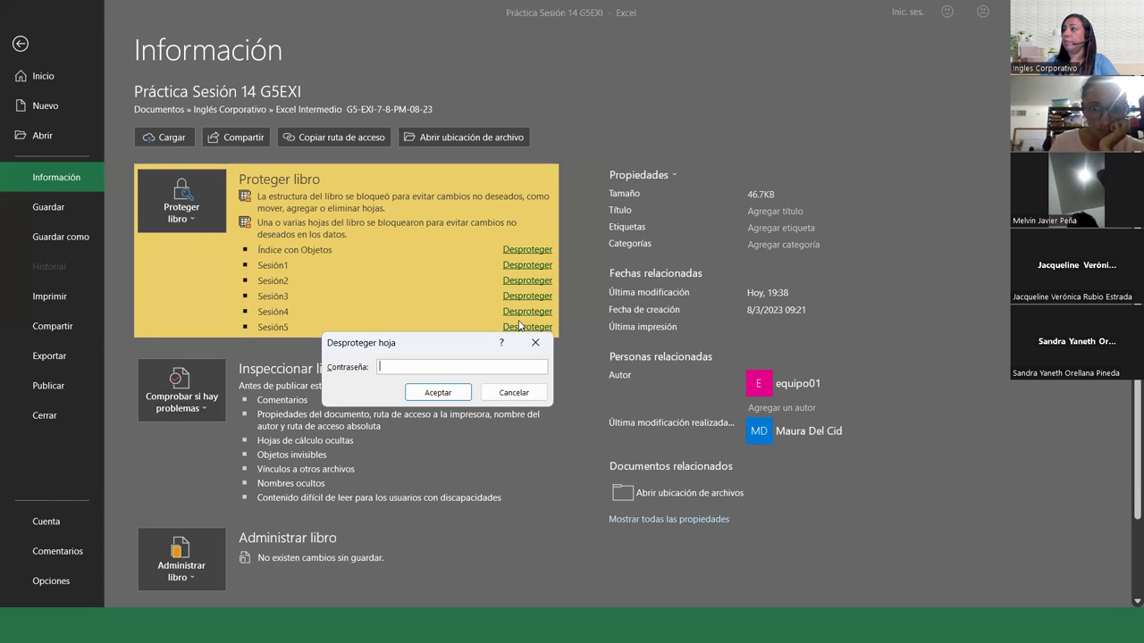
key("Return")
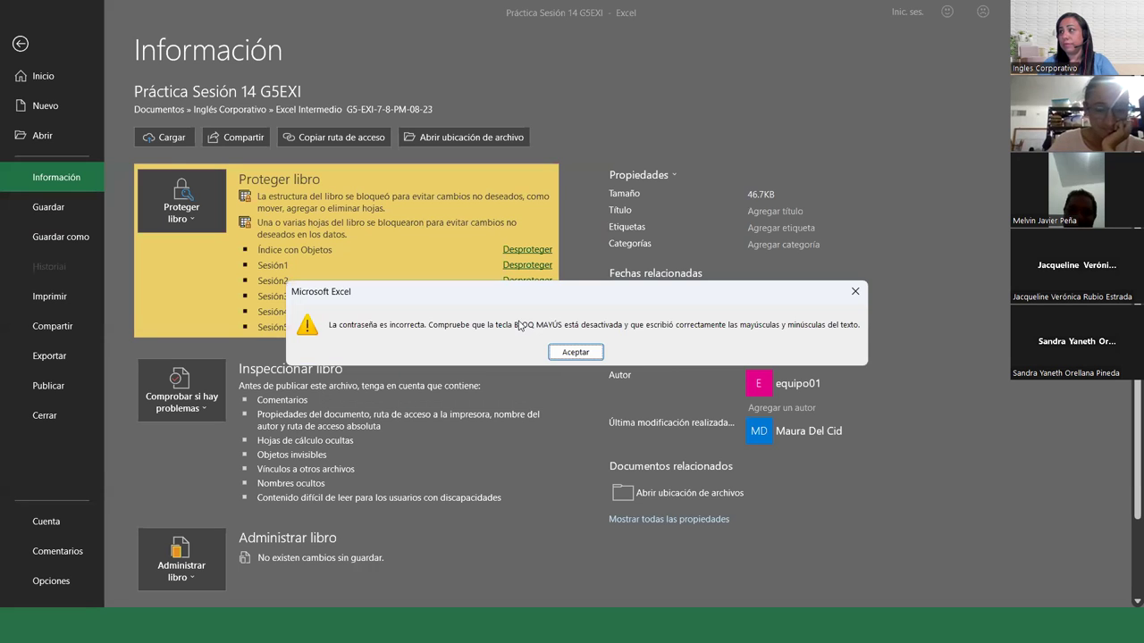
key("Return")
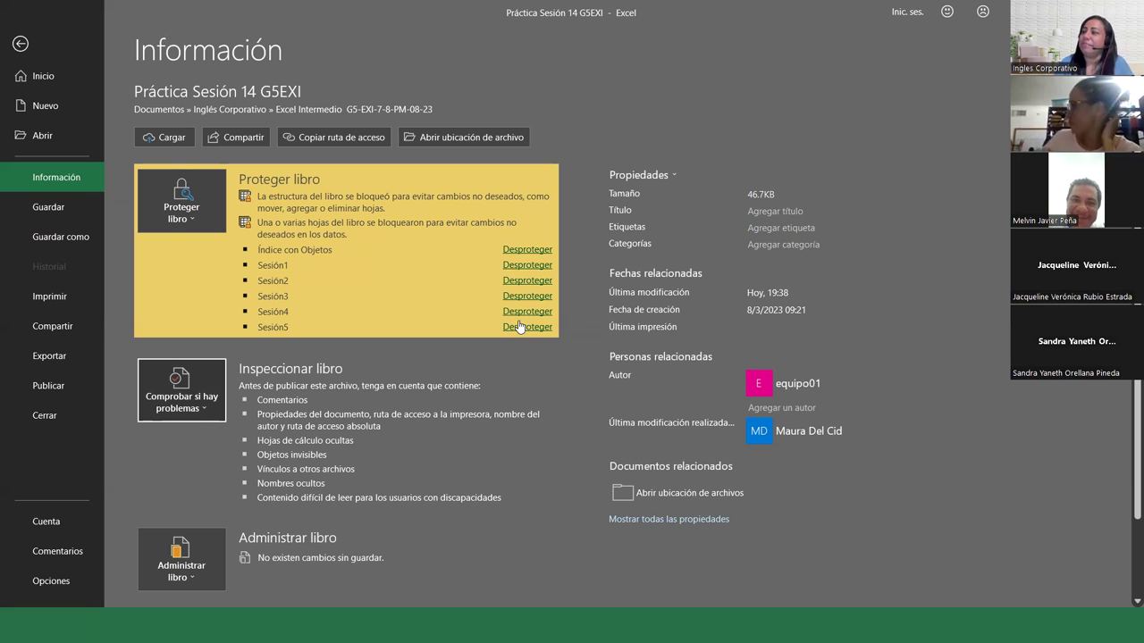
left_click(516, 327)
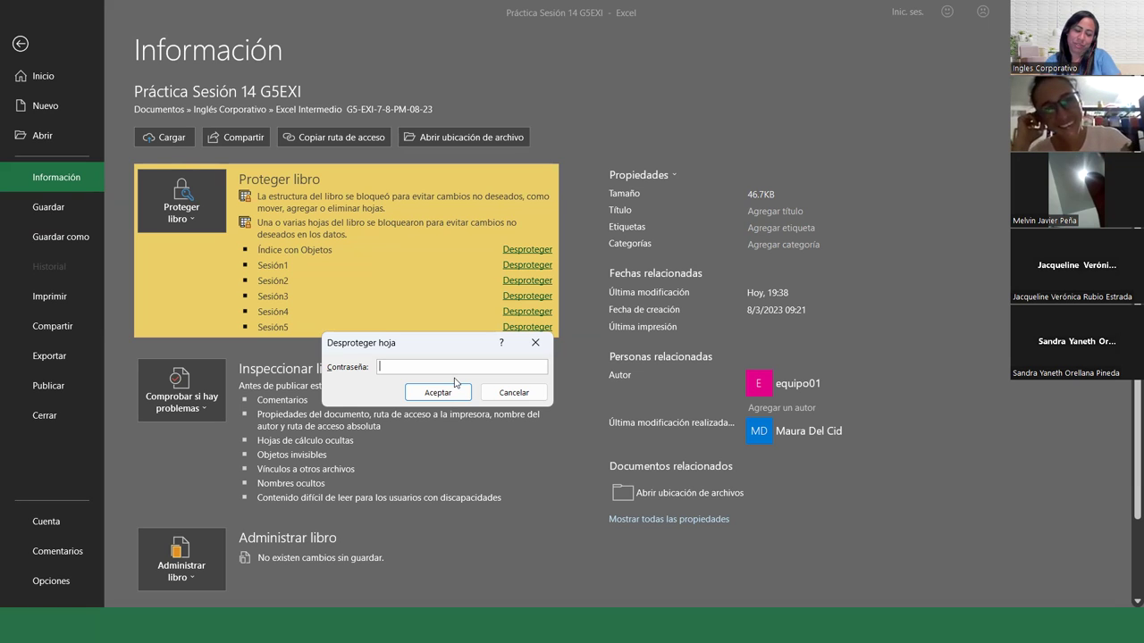
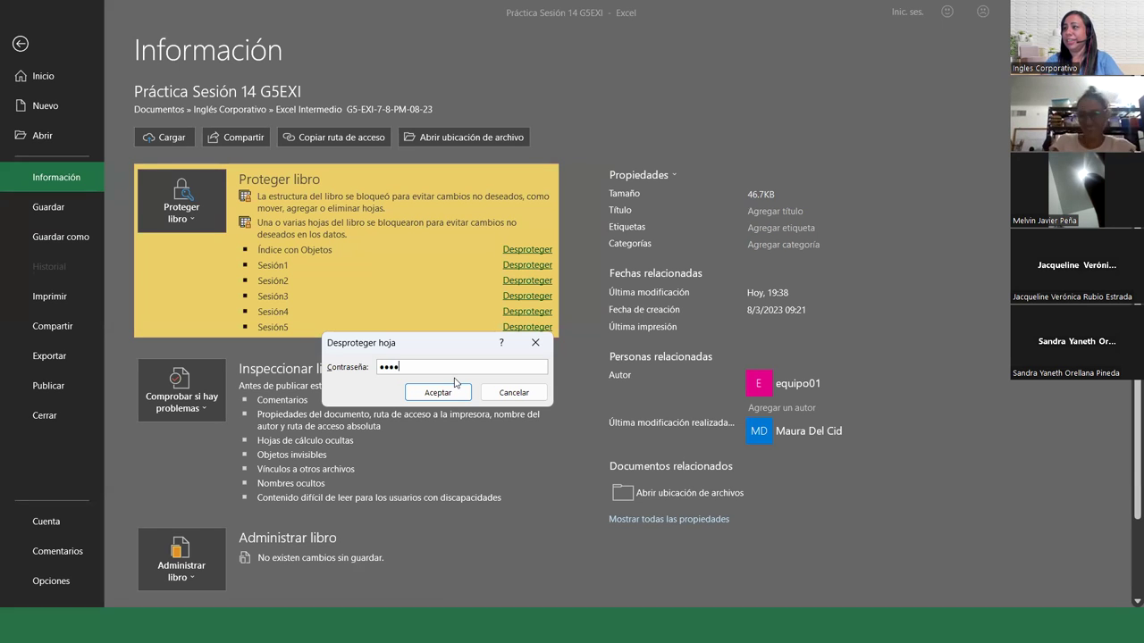
key("Return")
key("Return")
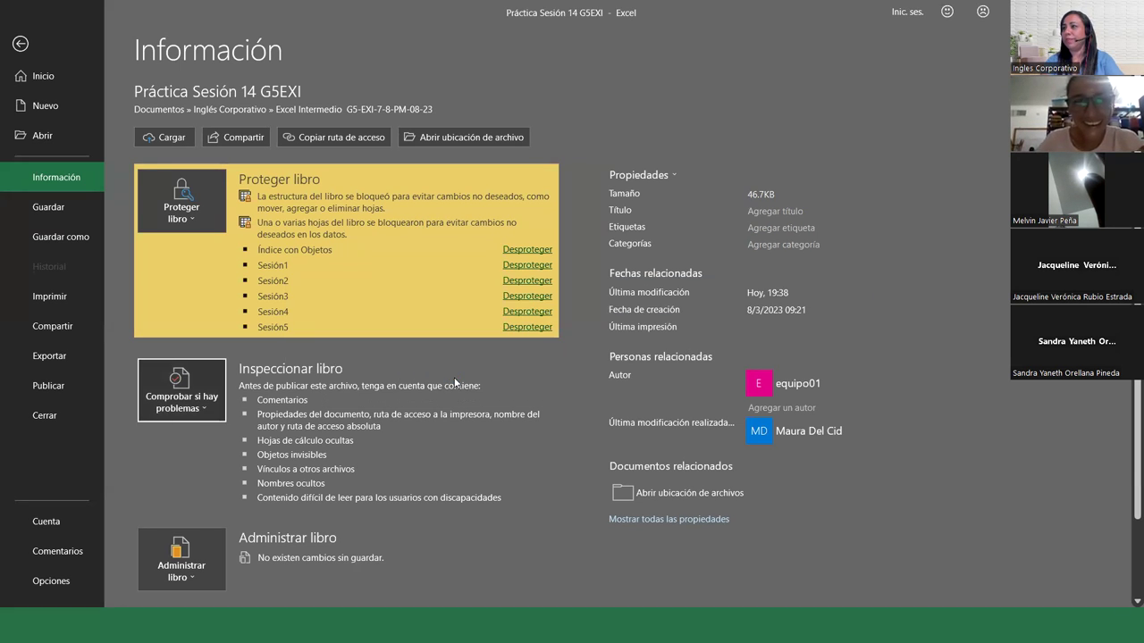
left_click(526, 328)
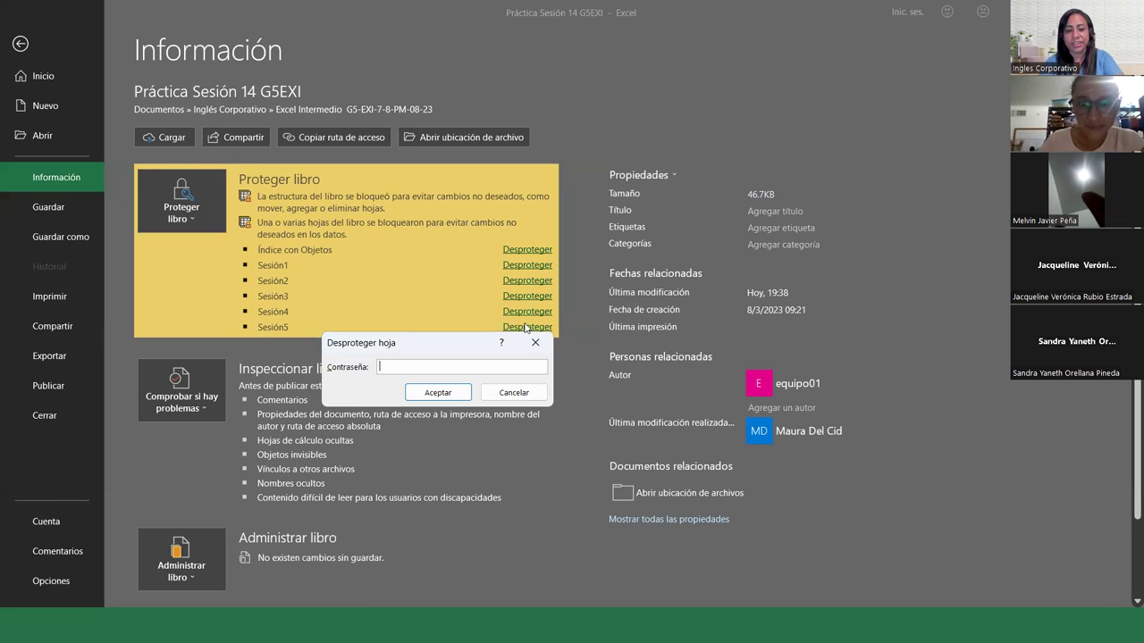
key("Return")
key("Return")
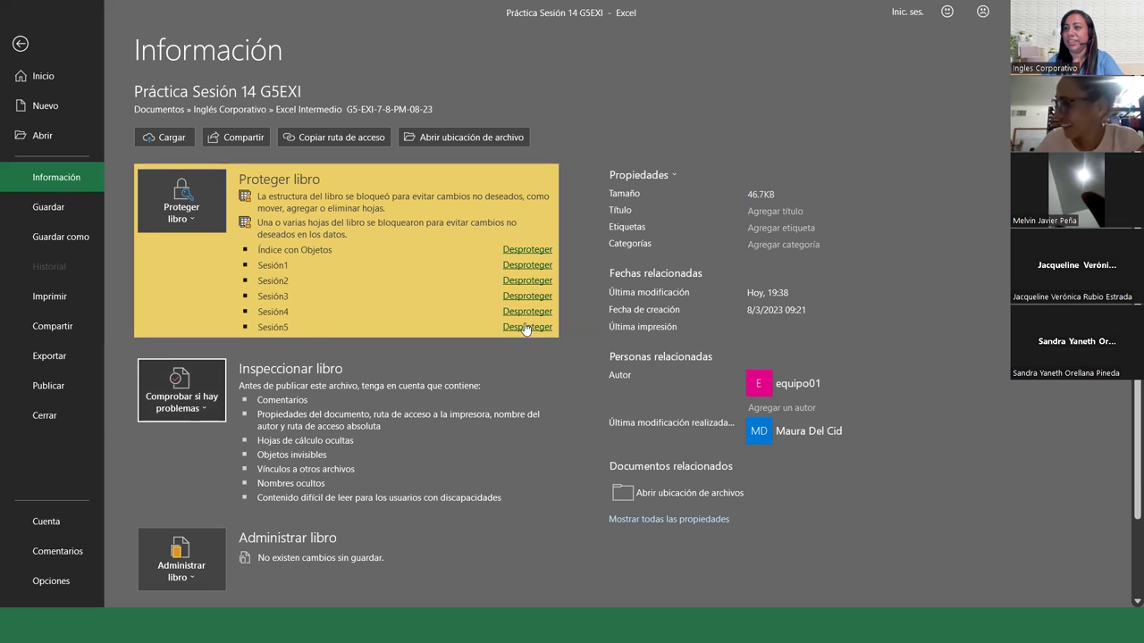
left_click(526, 327)
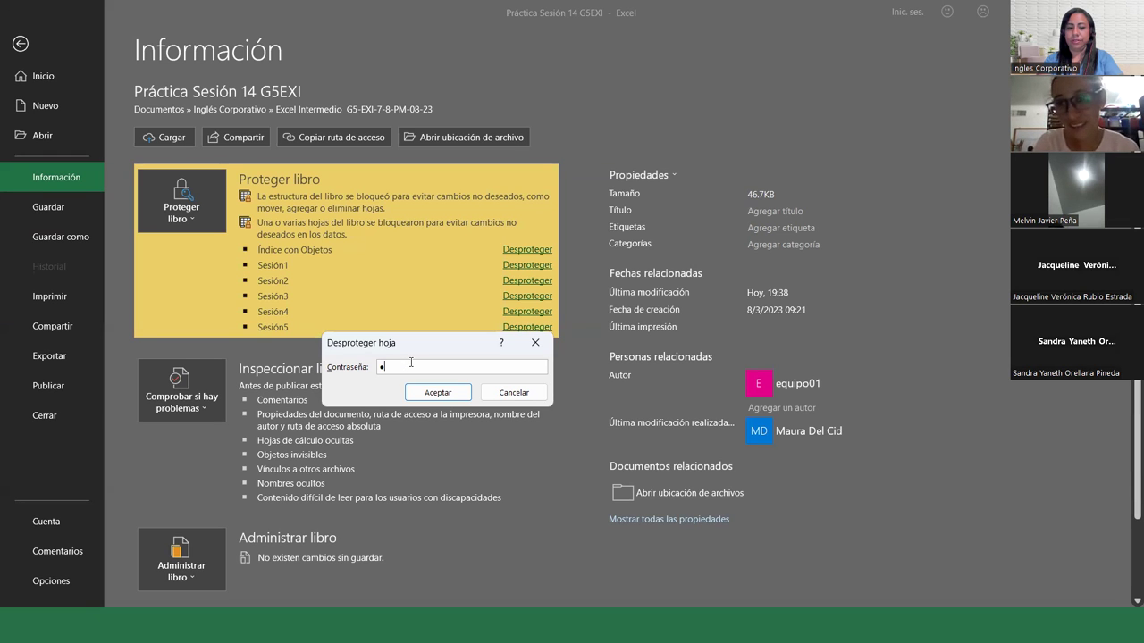
key("BackSpace")
key("BackSpace")
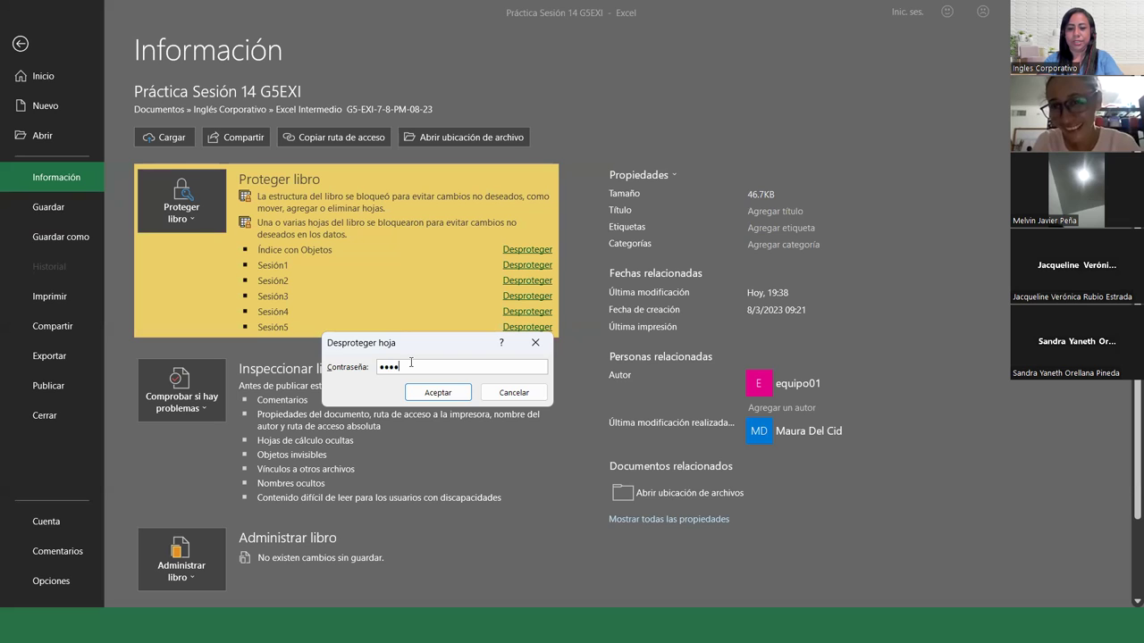
key("Return")
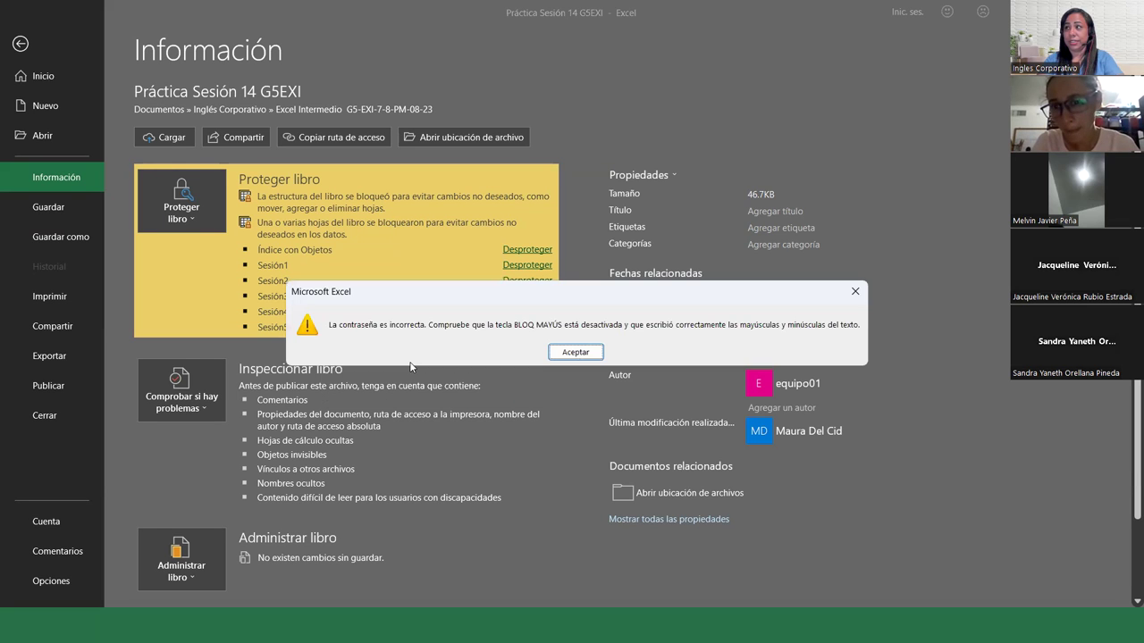
key("Return")
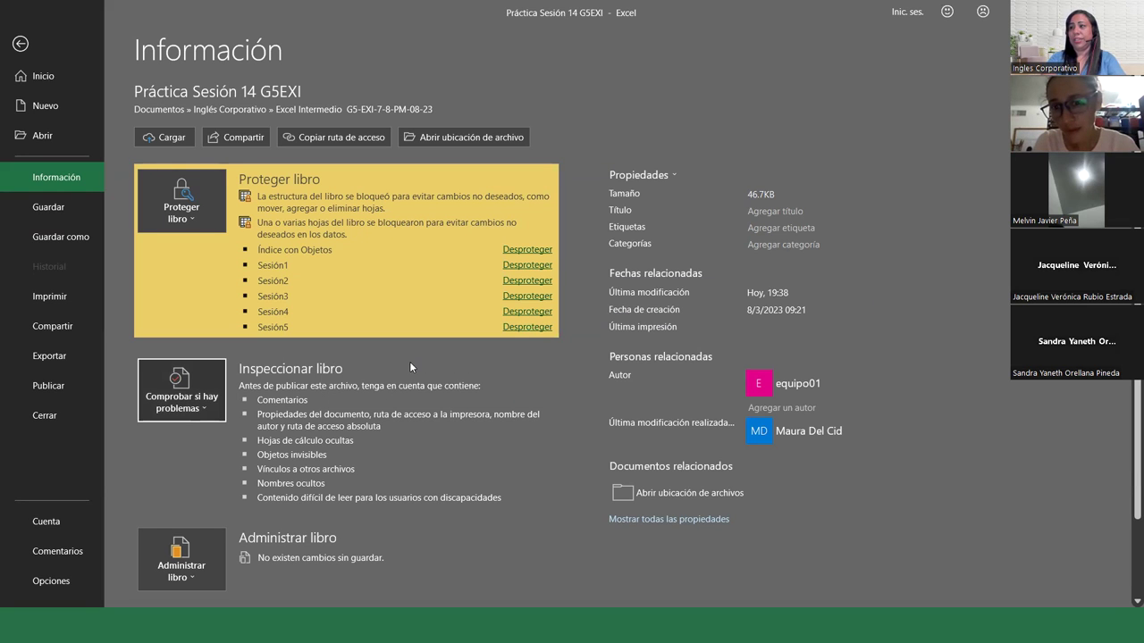
left_click(518, 327)
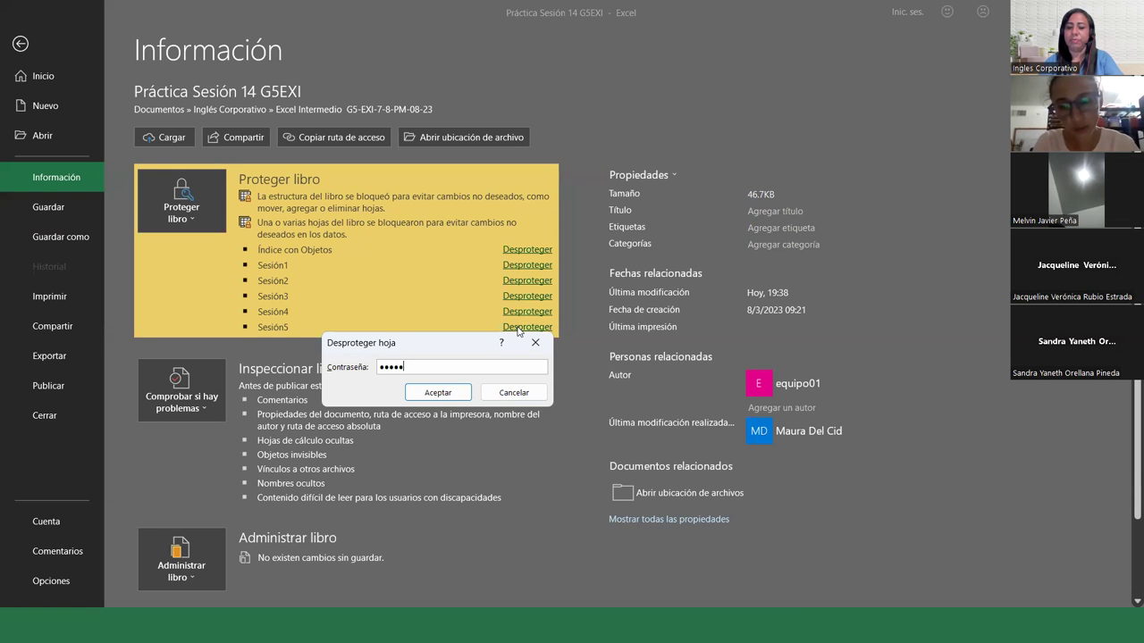
key("Return")
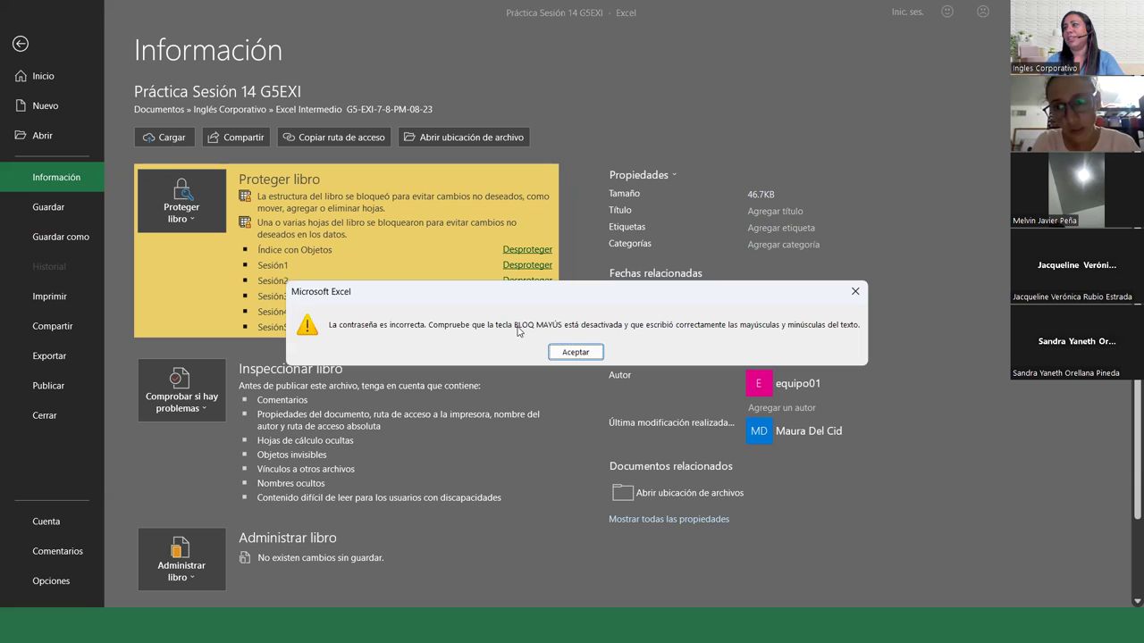
key("Return")
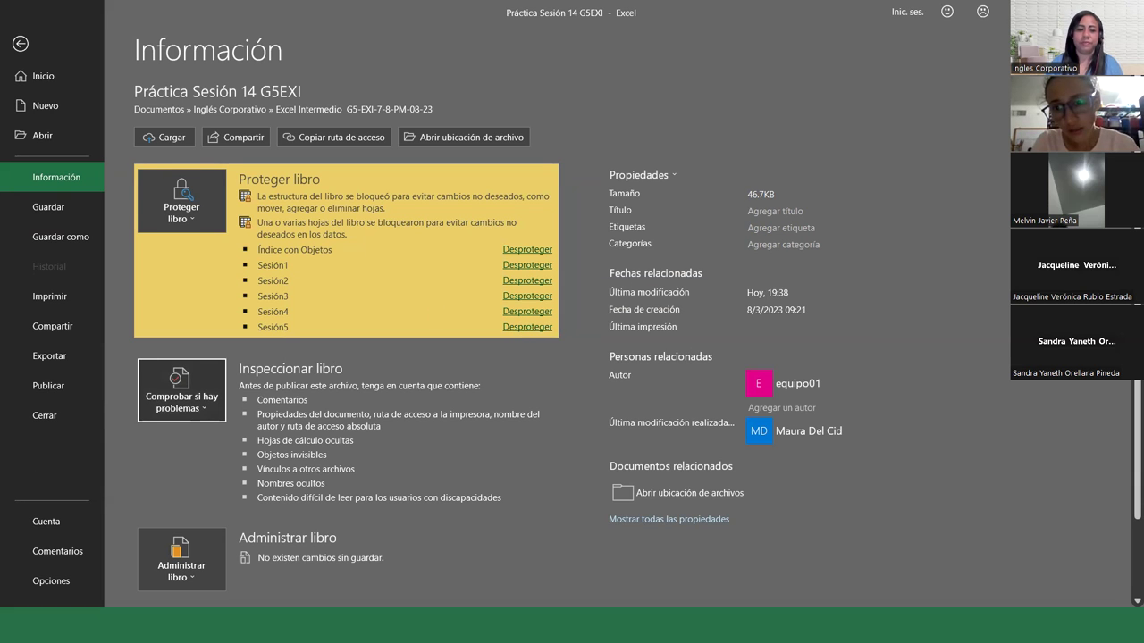
Step: Unprotect sheet Sesión5 from the Info page, retrying until the correct sheet password works
left_click(526, 329)
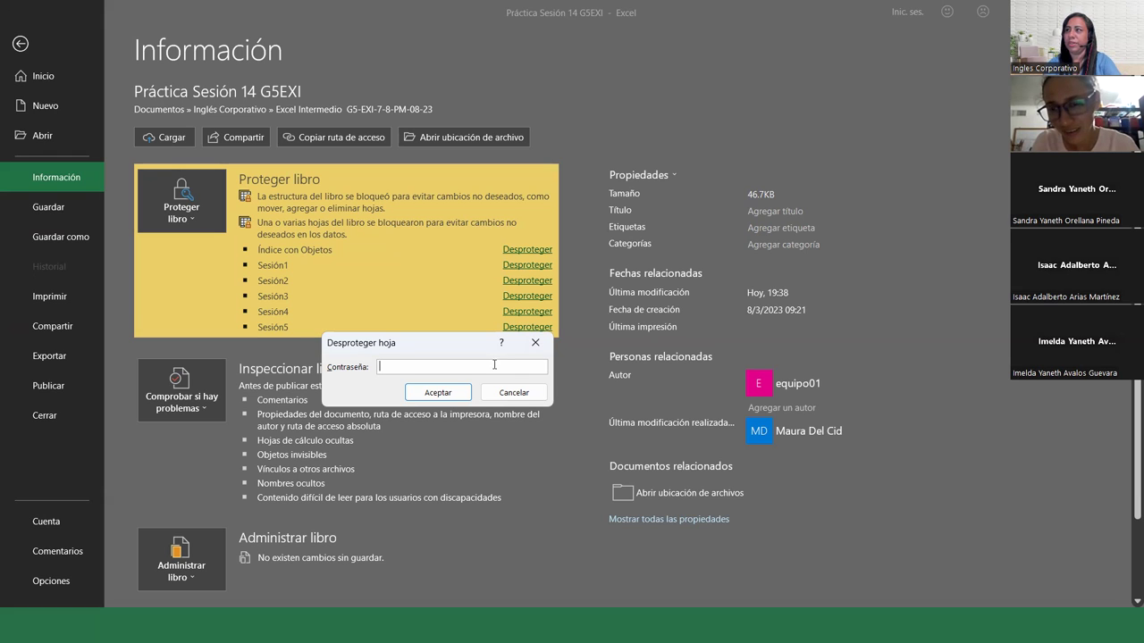
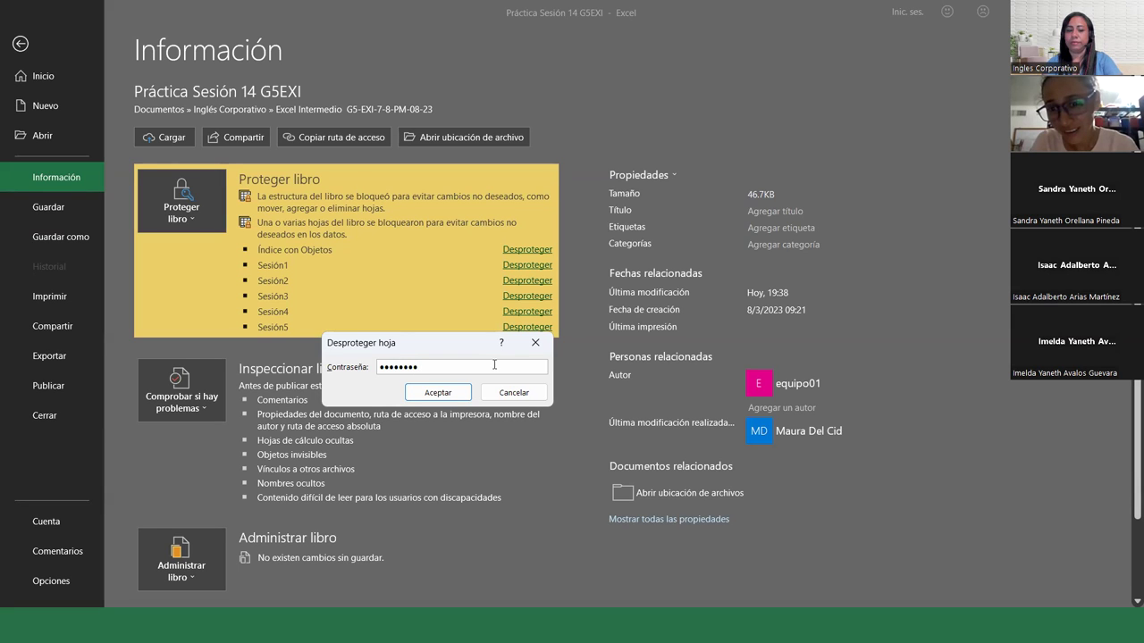
key("Return")
key("Return")
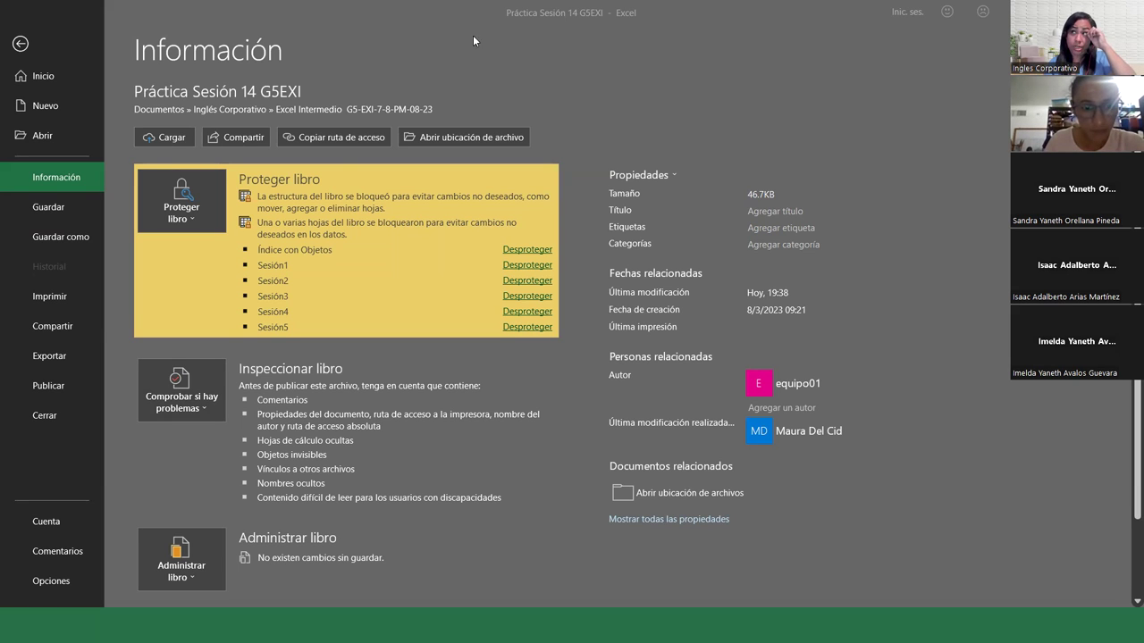
left_click(510, 327)
key("Return")
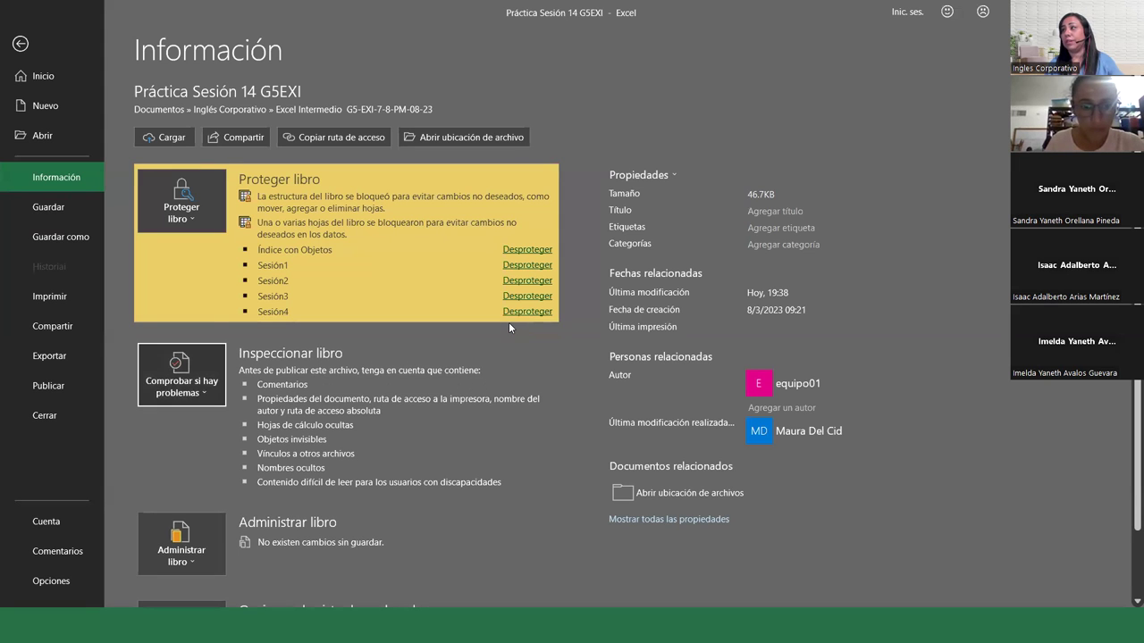
Step: Return from the Info page to the workbook grid, showing the Sesión4 sheet
left_click(20, 44)
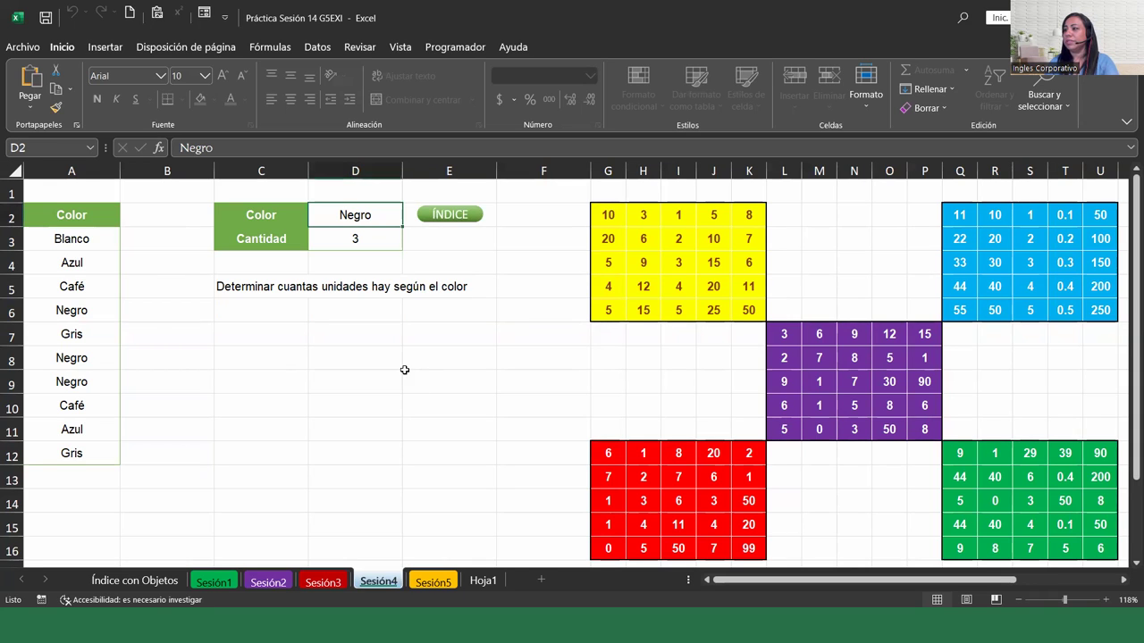
Step: On Sesión5, test editing by typing 'dsa' in I5, then cancel the entry
left_click(448, 586)
left_click(434, 348)
type("dsa")
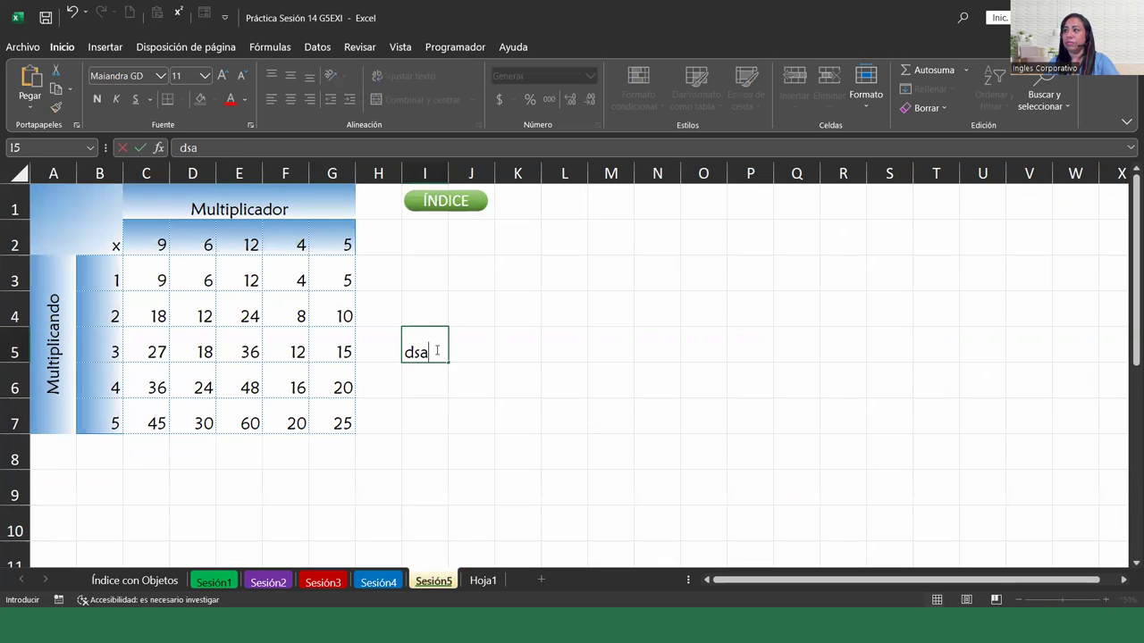
key("Escape")
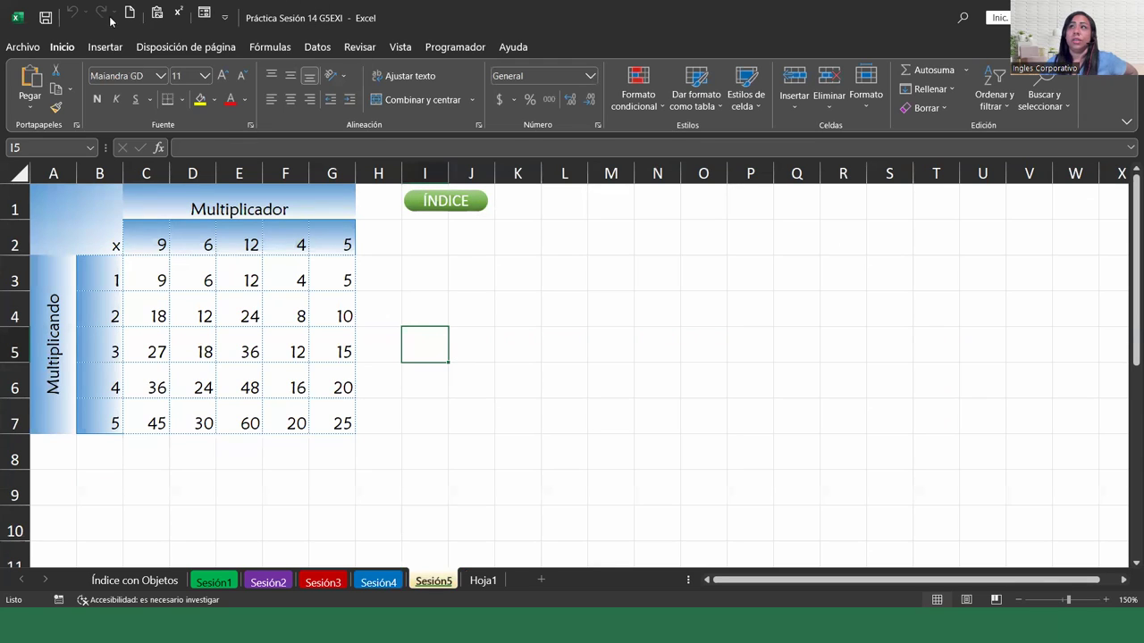
Step: Bring up the Proteger libro options on the File > Información page
left_click(35, 46)
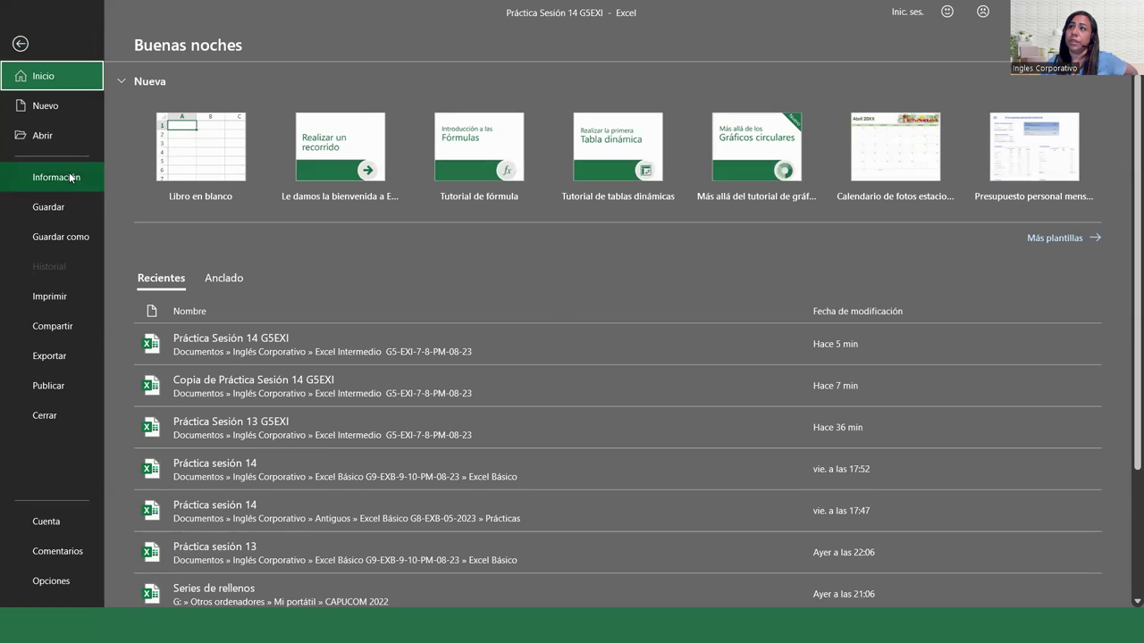
left_click(72, 177)
left_click(189, 204)
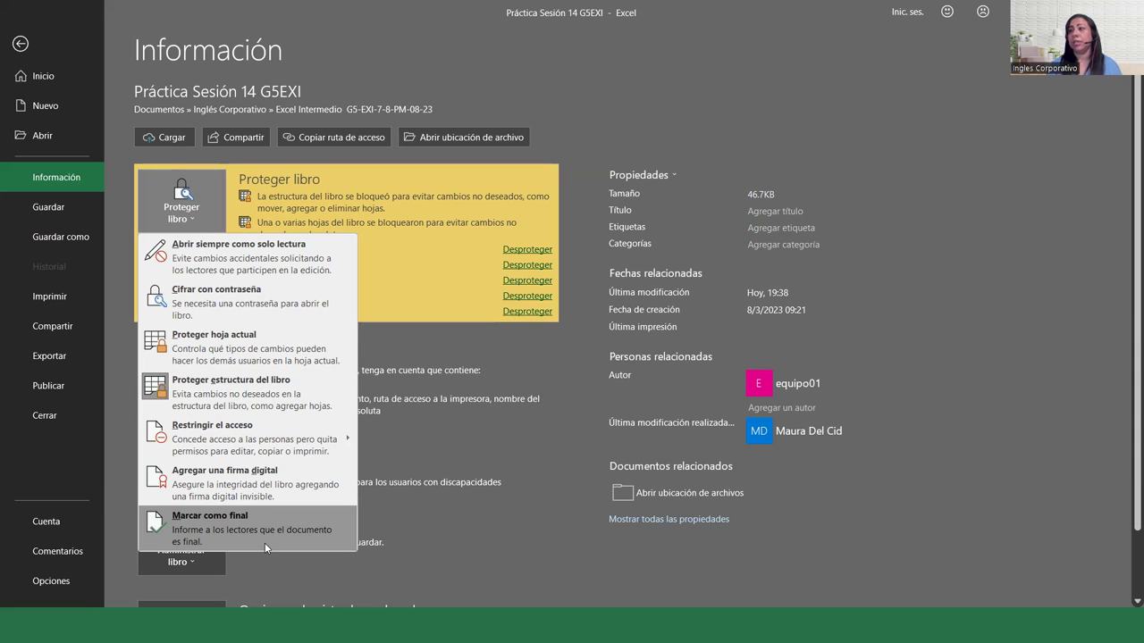
Step: Mark Práctica Sesión 14 G5EXI as final with Marcar como final, accepting both confirmations
left_click(266, 548)
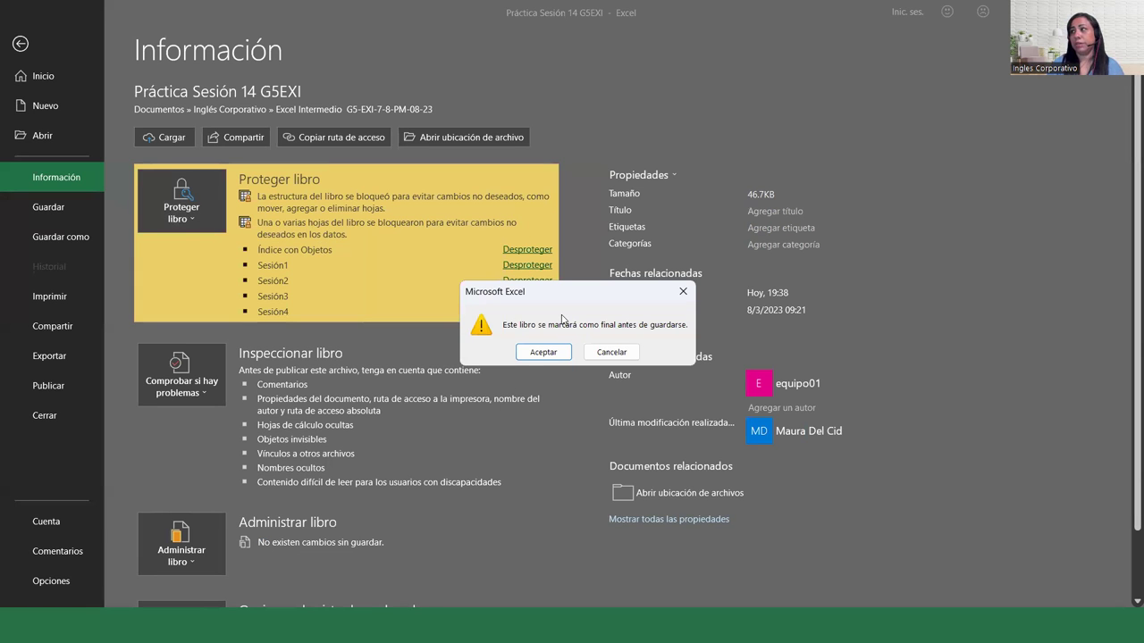
left_click(565, 350)
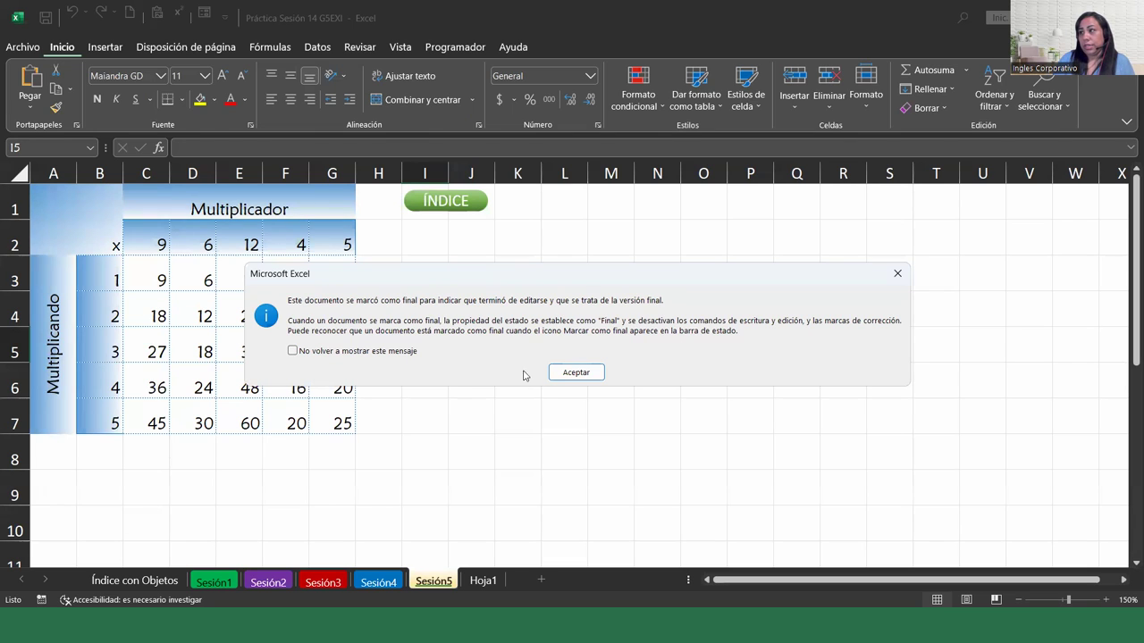
left_click(561, 373)
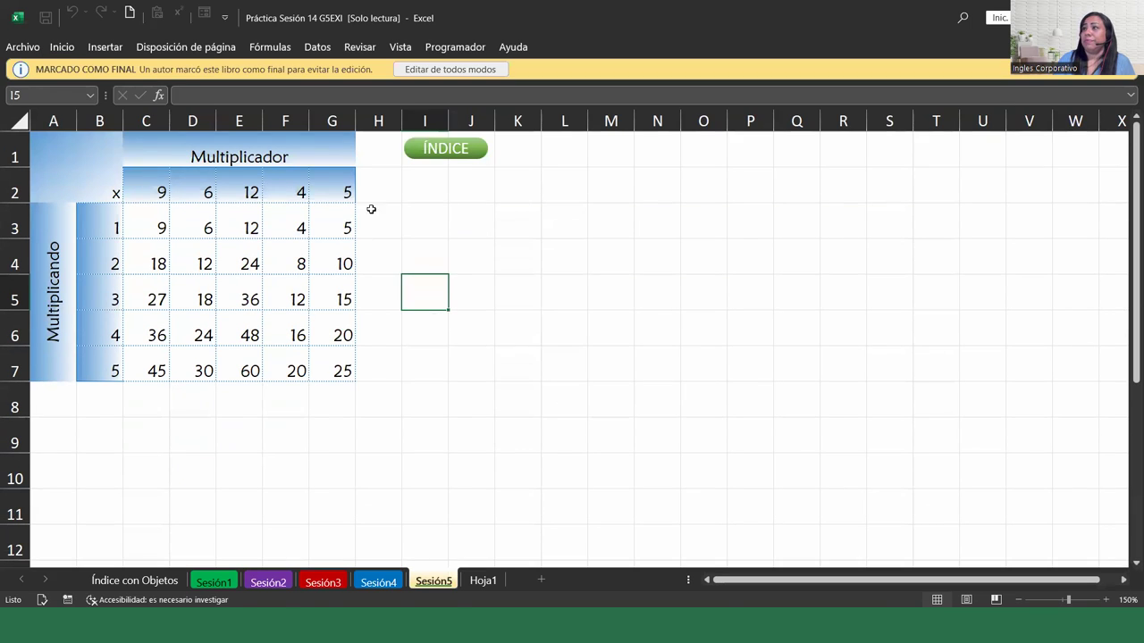
left_click(69, 50)
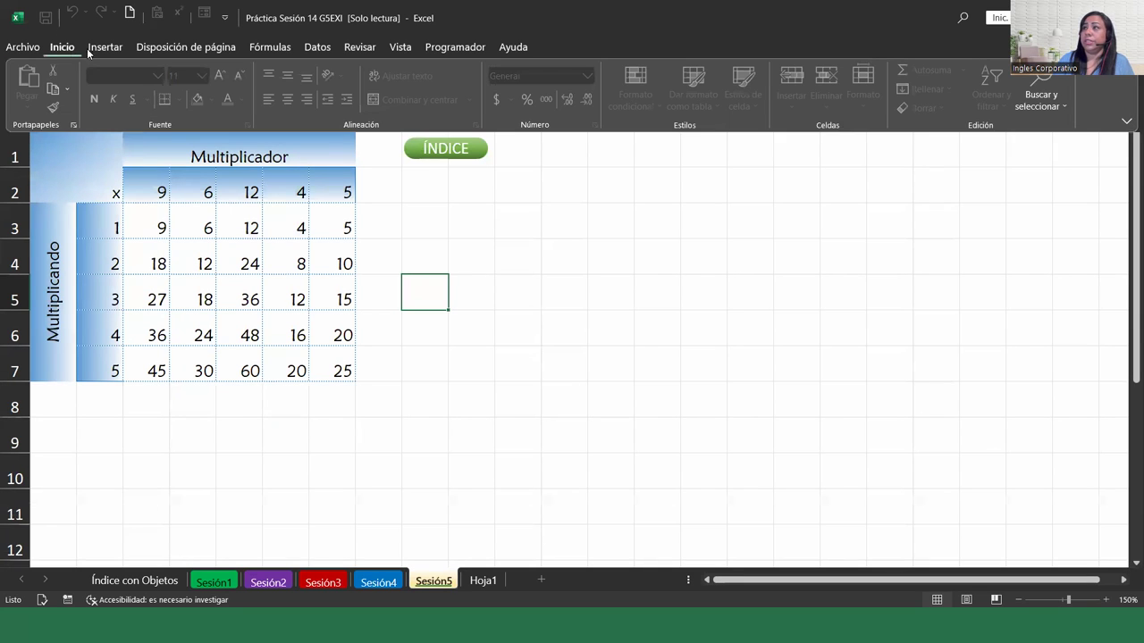
left_click(112, 48)
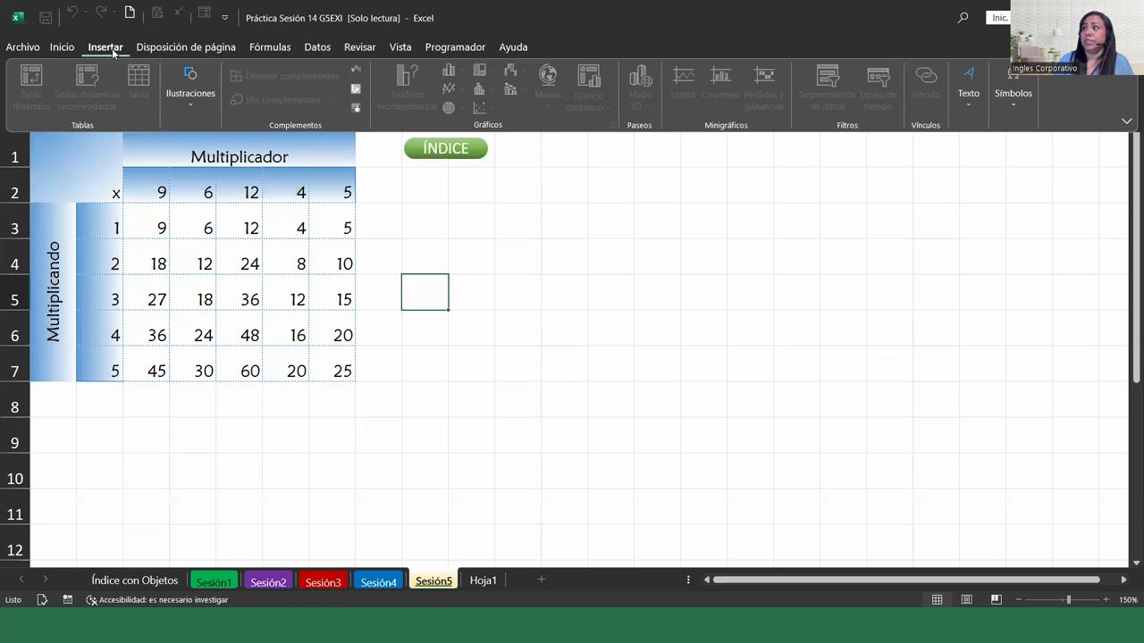
left_click(176, 48)
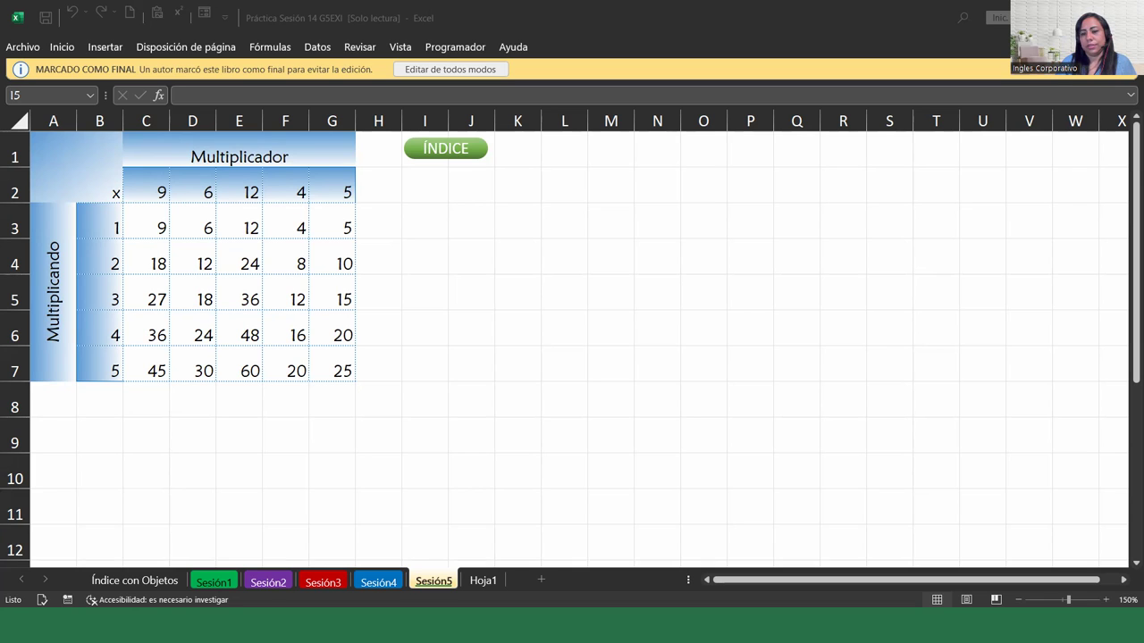
Step: Override the final status to allow editing, then select cells J4 and E2
left_click(461, 75)
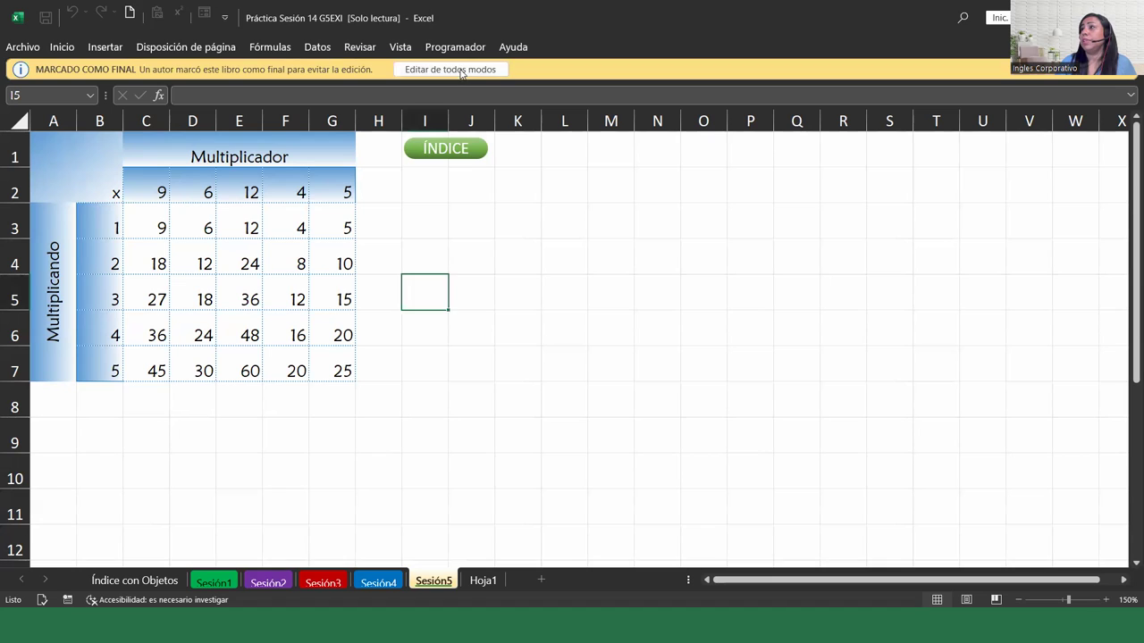
left_click(462, 74)
left_click(448, 291)
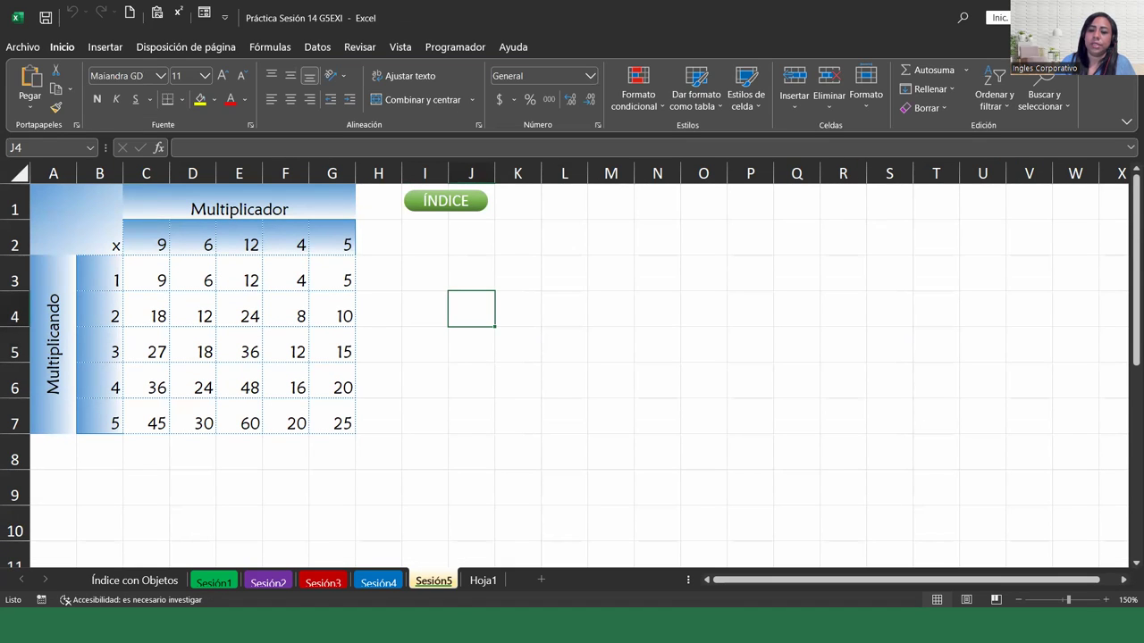
key("alt+Tab")
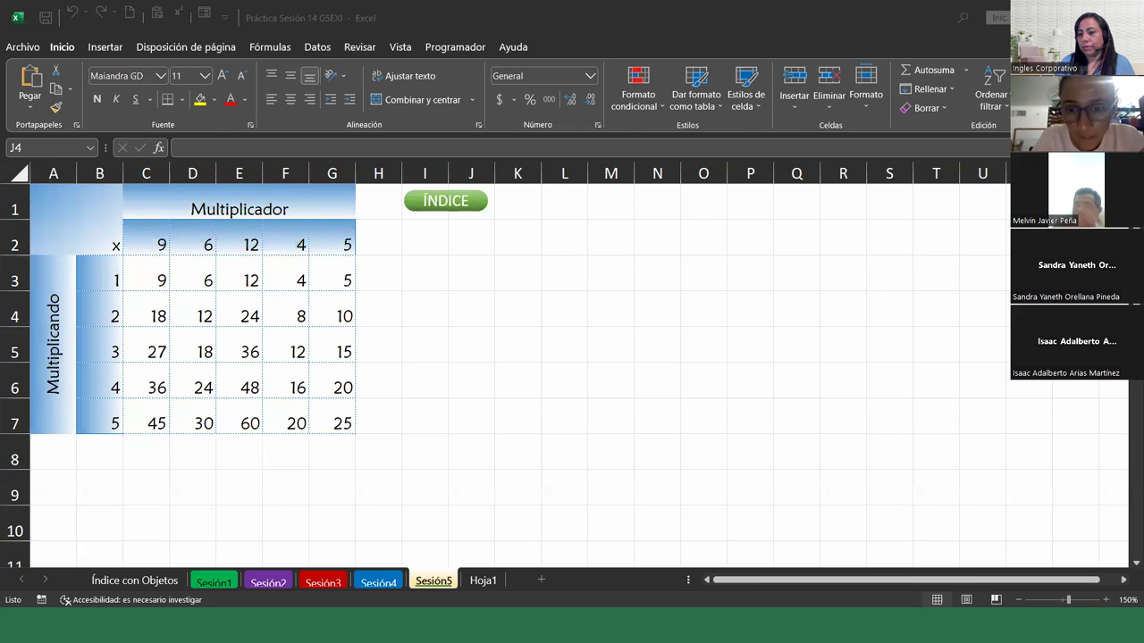
left_click(219, 248)
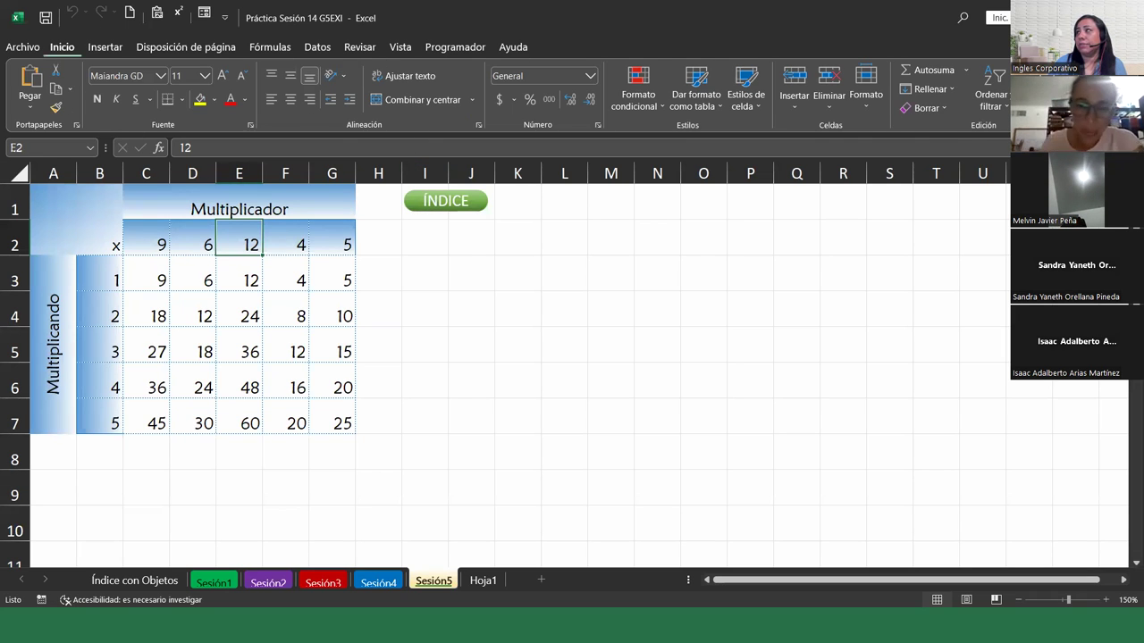
Step: Close the workbook saving its changes, and reopen Práctica Sesión 14 G5EXI from its folder
key("ctrl+w")
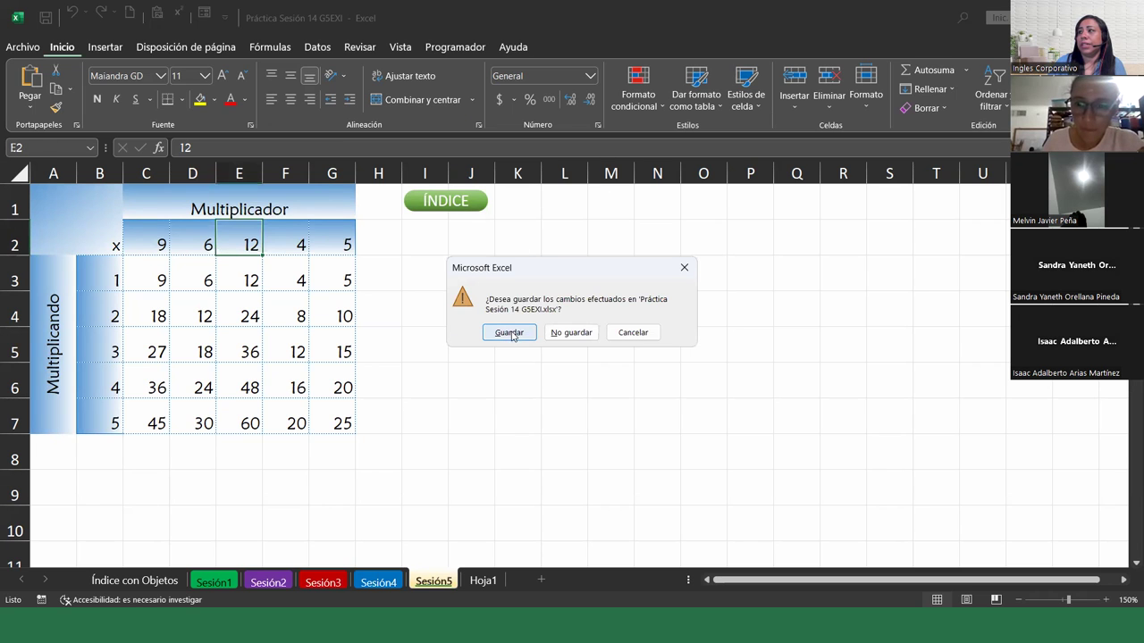
left_click(511, 334)
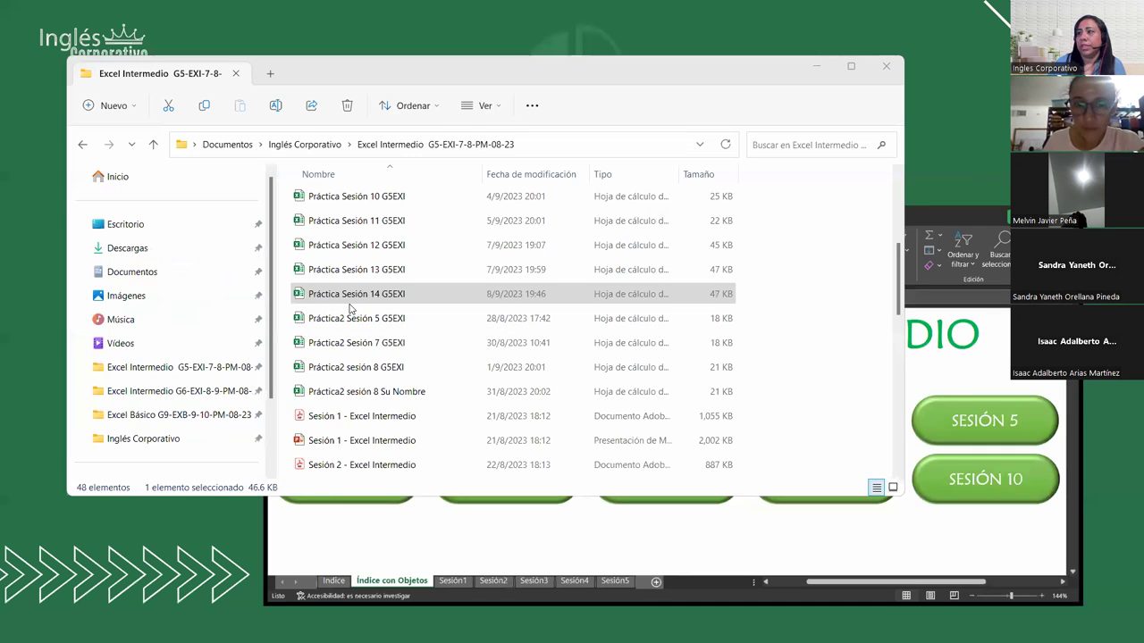
left_click(349, 300)
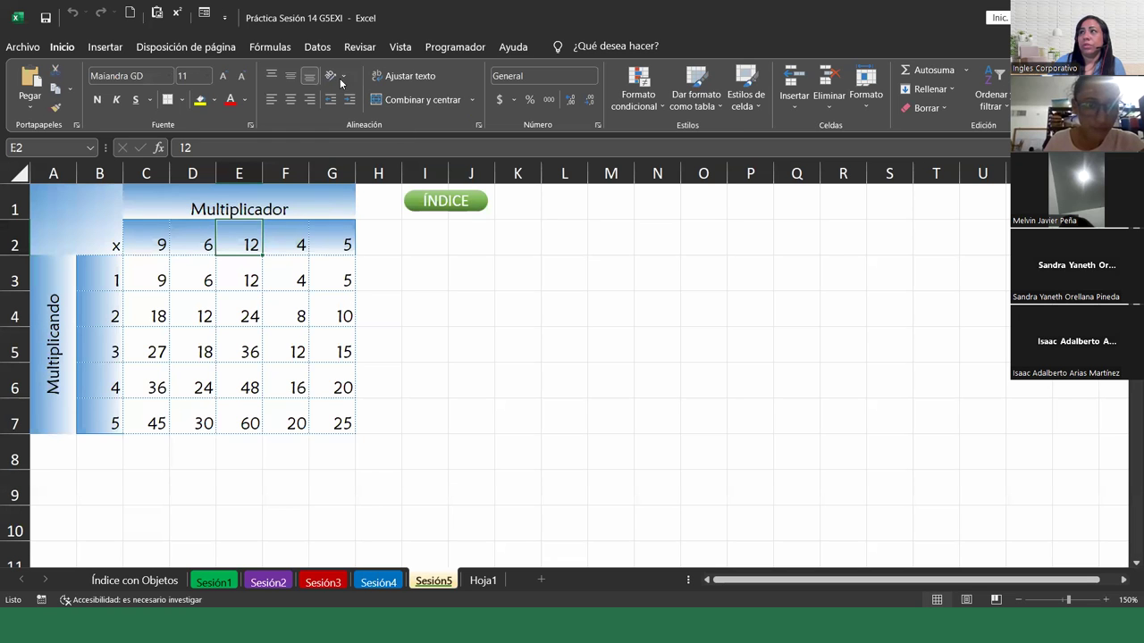
Step: Mark the reopened workbook as final from Información > Proteger libro, accepting both notices
left_click(23, 46)
left_click(53, 177)
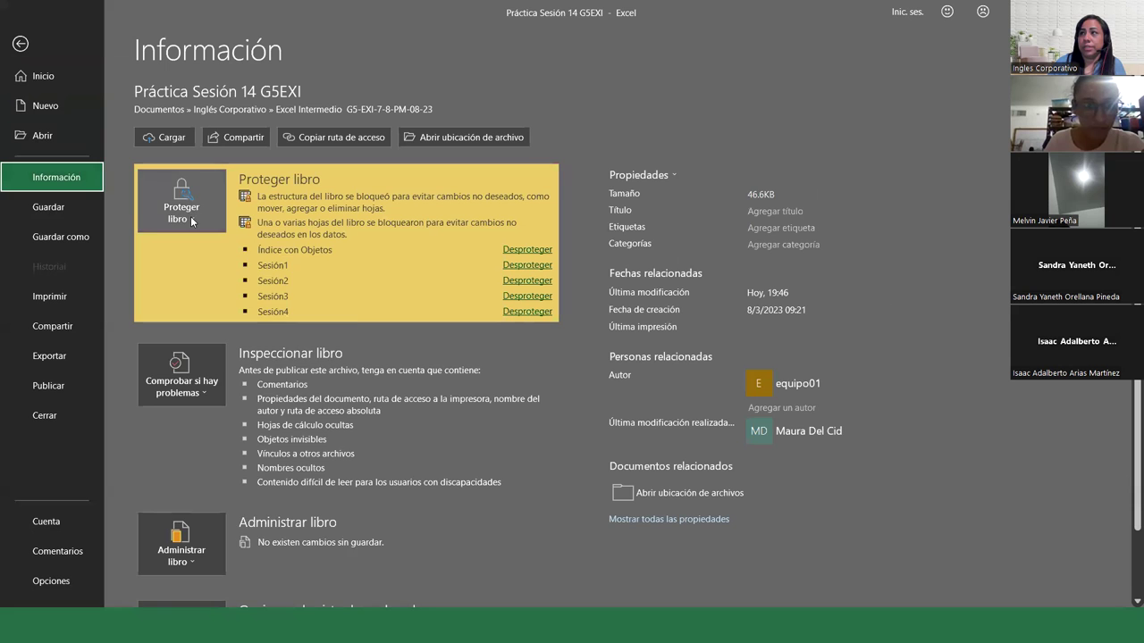
left_click(189, 218)
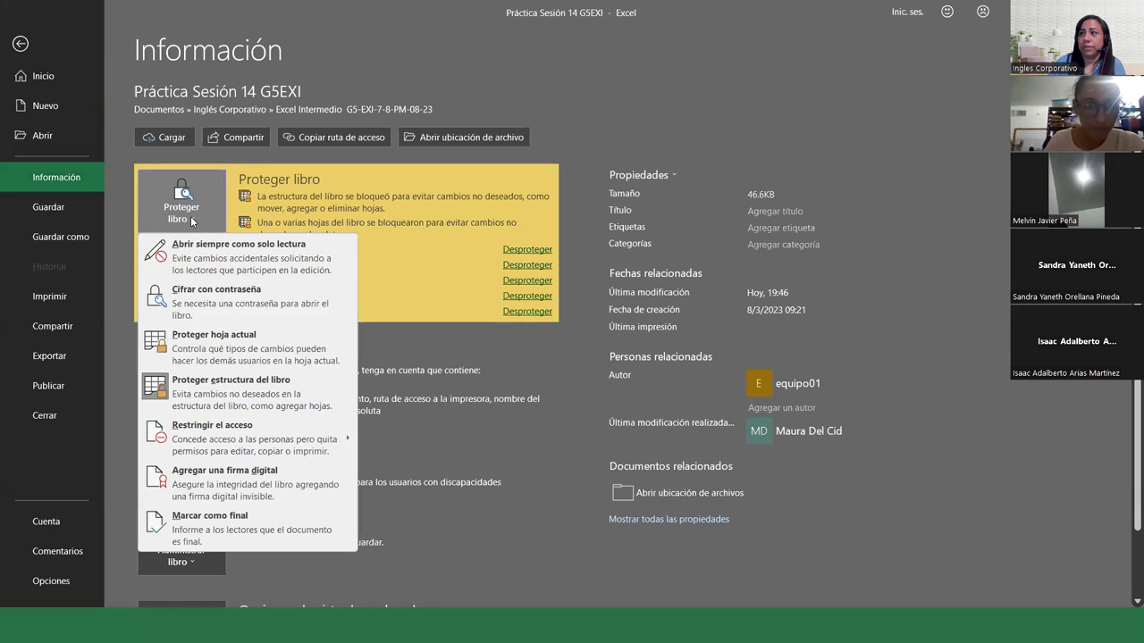
left_click(242, 527)
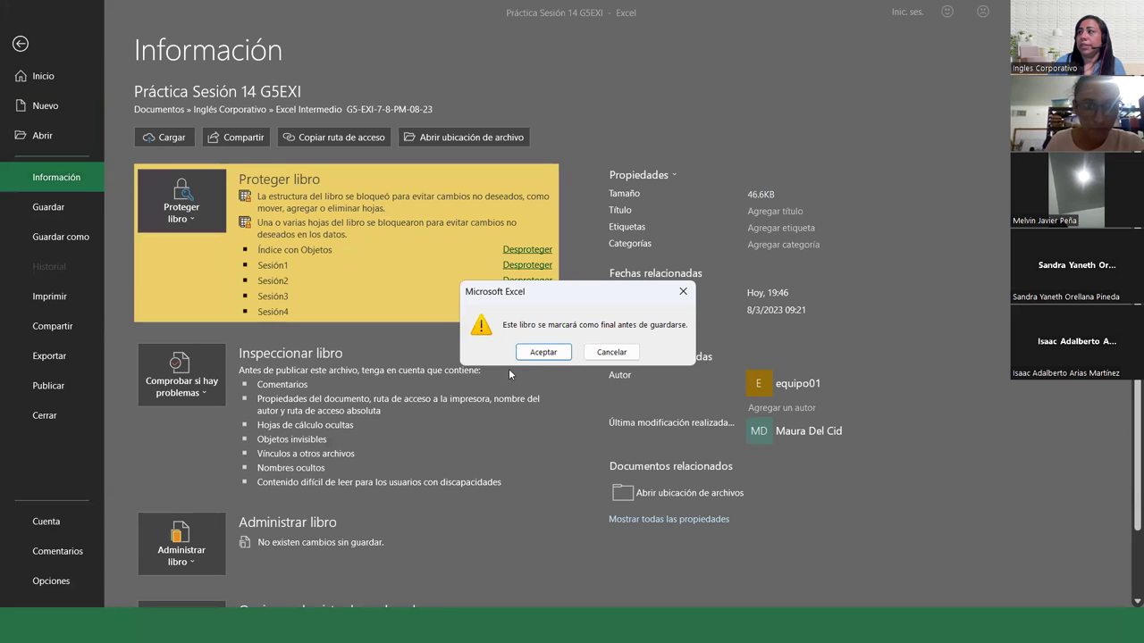
left_click(540, 352)
left_click(576, 372)
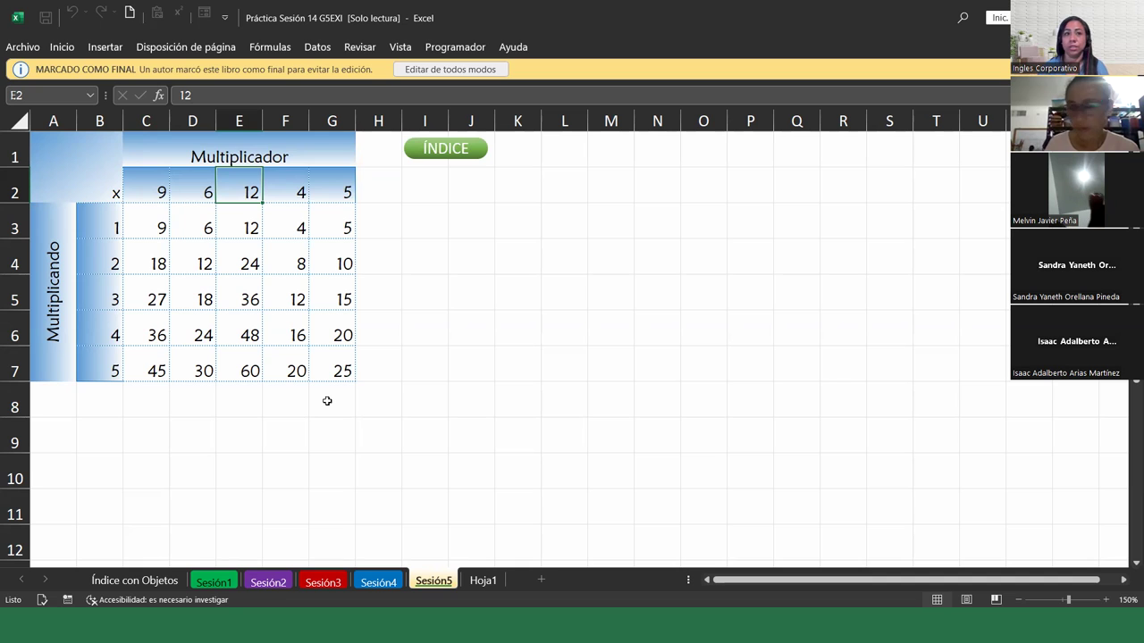
Step: Turn editing back on with Editar de todos modos, select J4, and return to Archivo
left_click(450, 68)
left_click(477, 304)
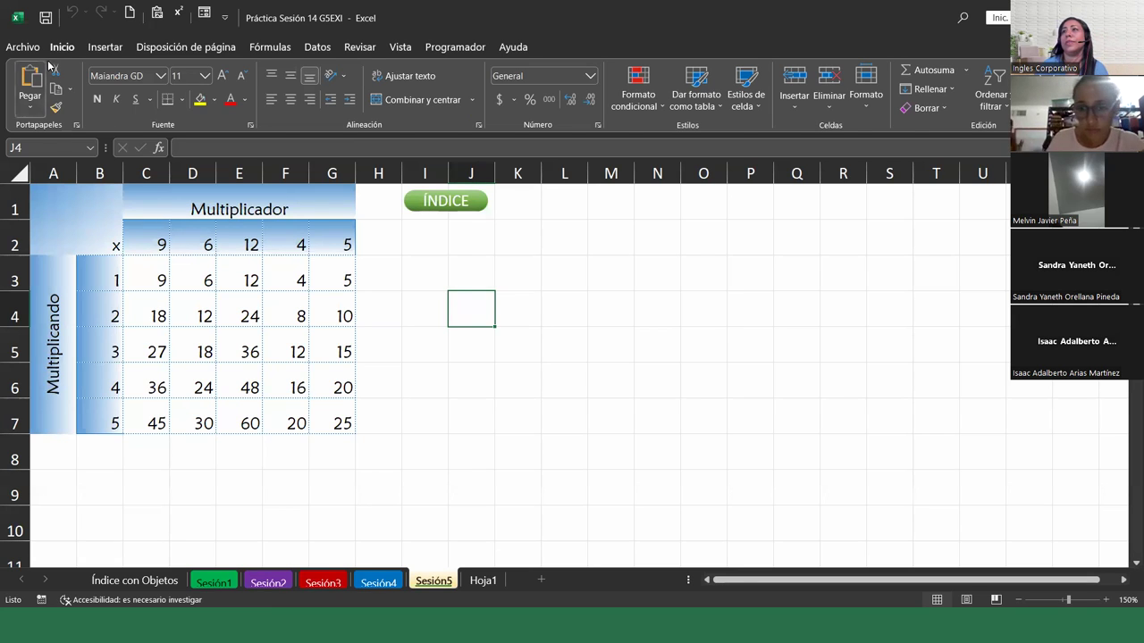
left_click(22, 46)
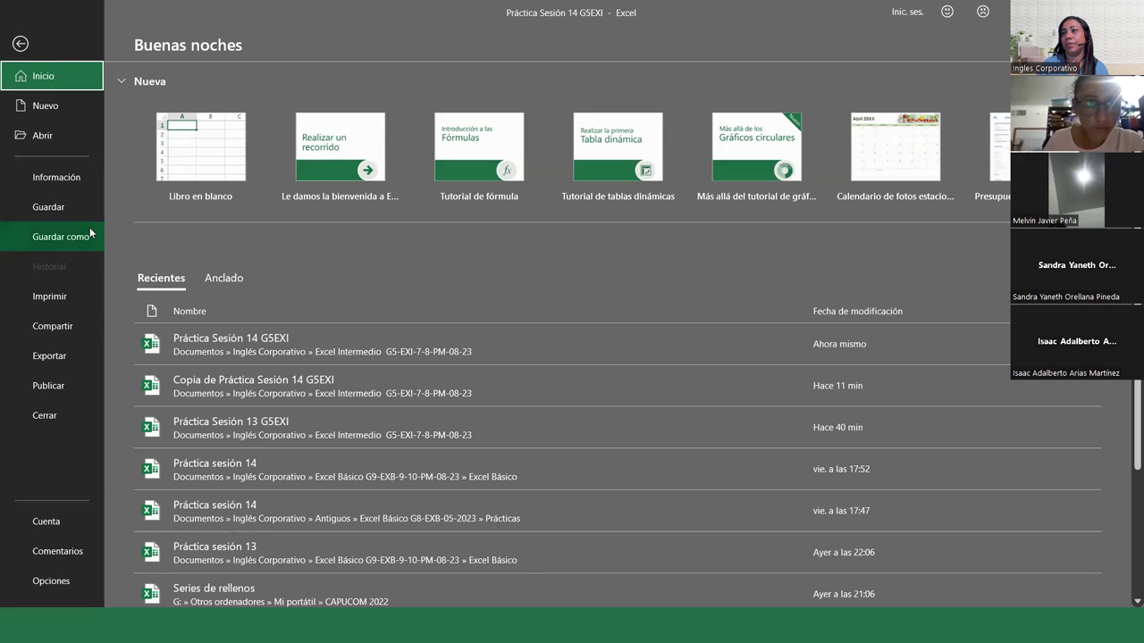
Step: Reach Opciones generales through Guardar como > Examinar > Herramientas
left_click(90, 234)
left_click(201, 255)
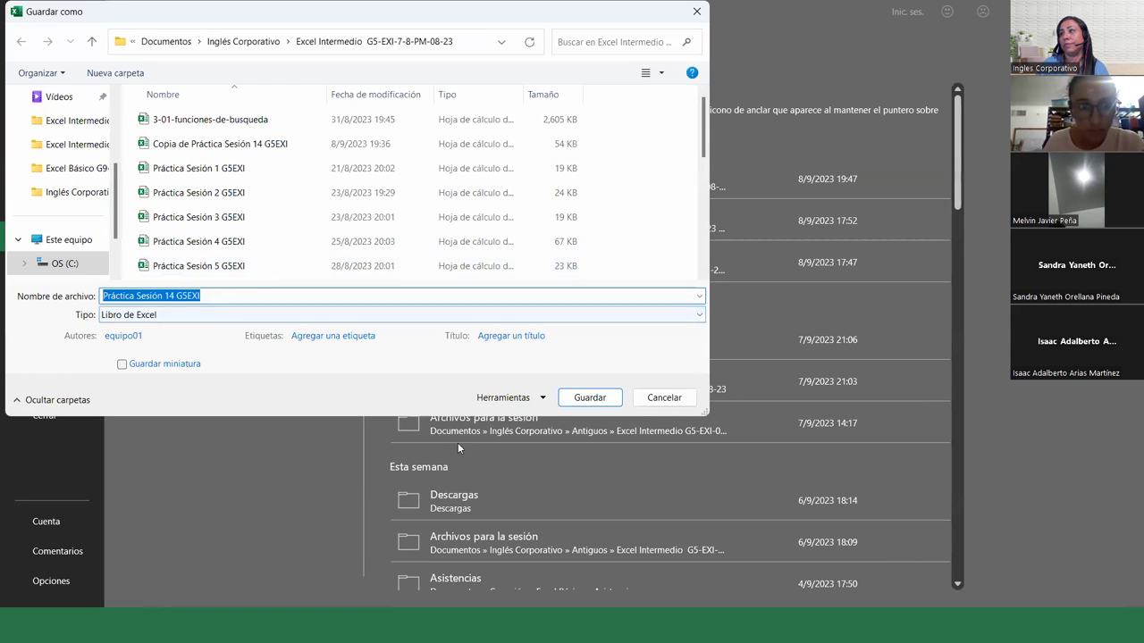
left_click(532, 399)
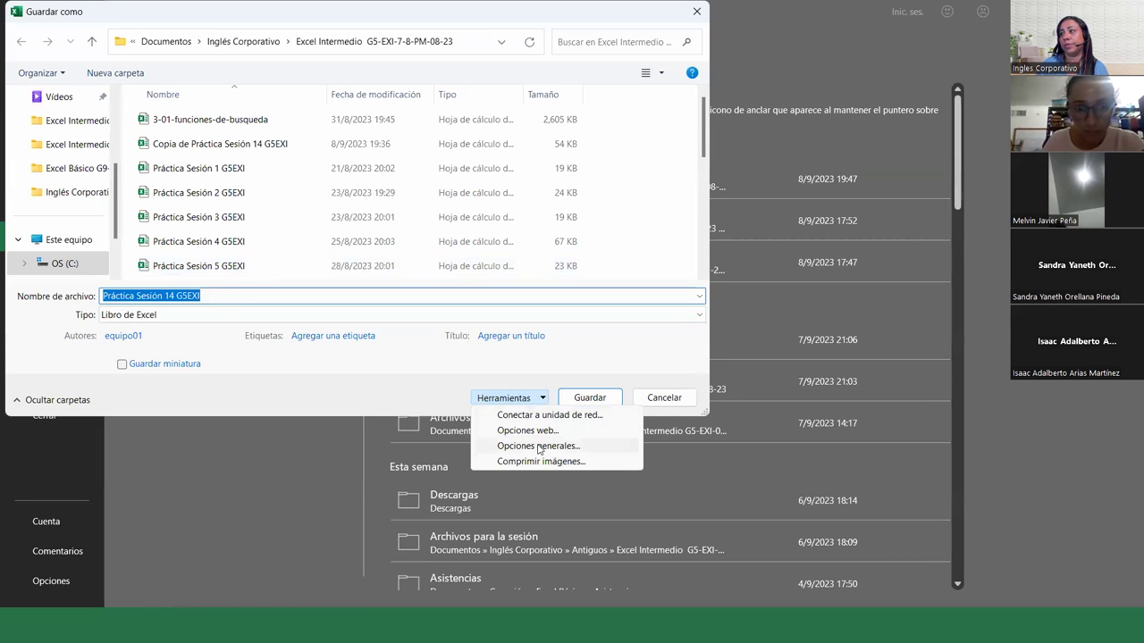
left_click(538, 445)
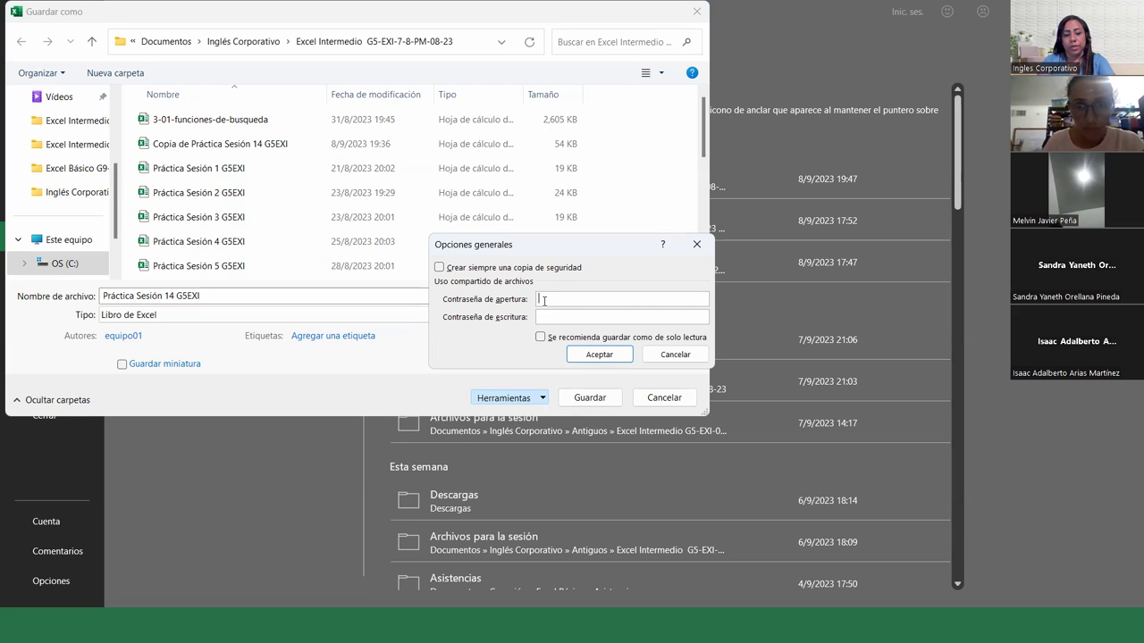
Step: Set and confirm the open and modify passwords, then save over the existing workbook file
type("**********")
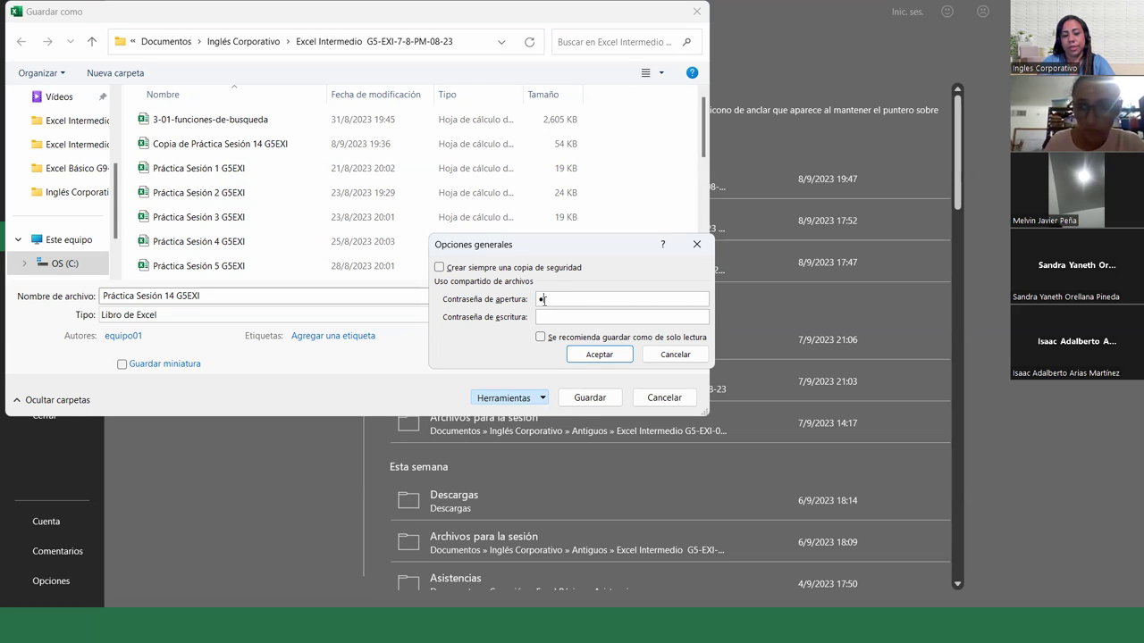
type("*****")
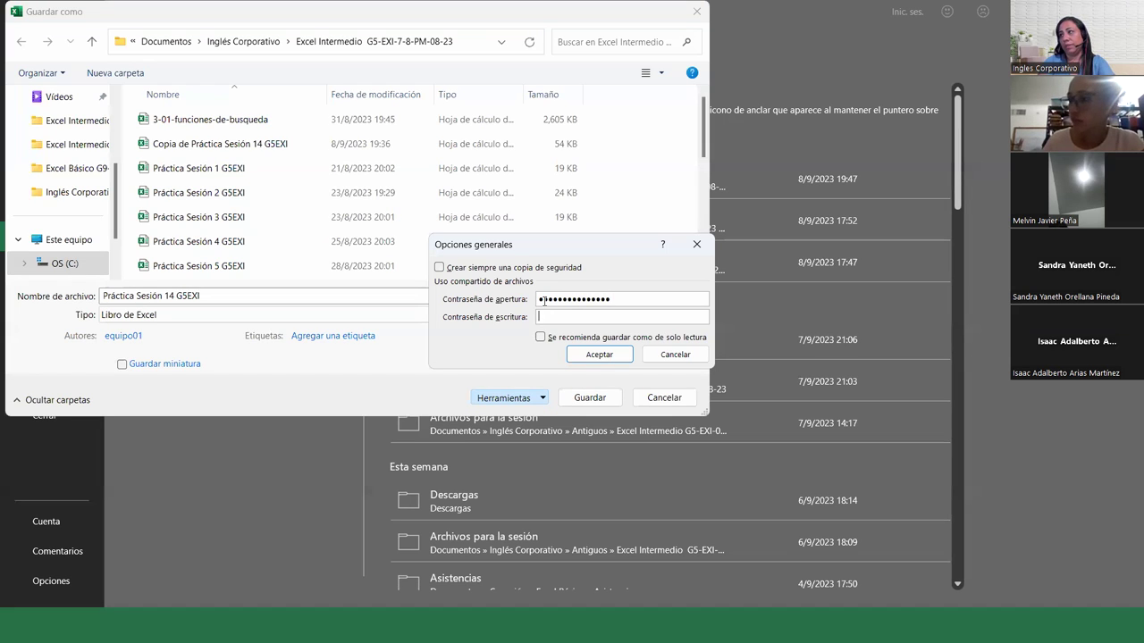
type("****")
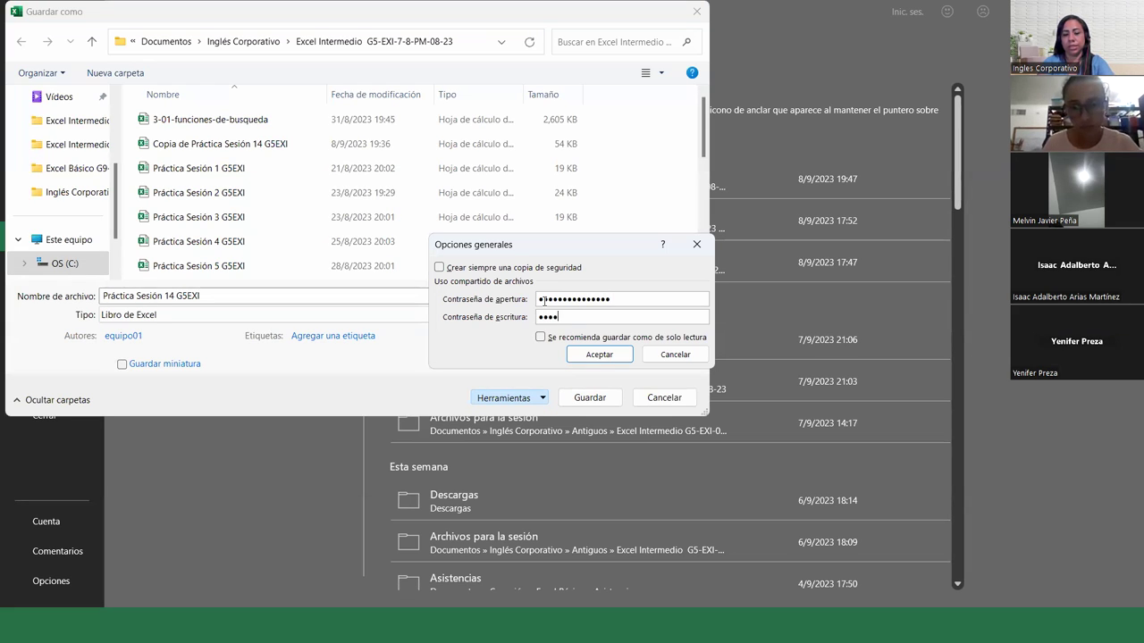
type("***********")
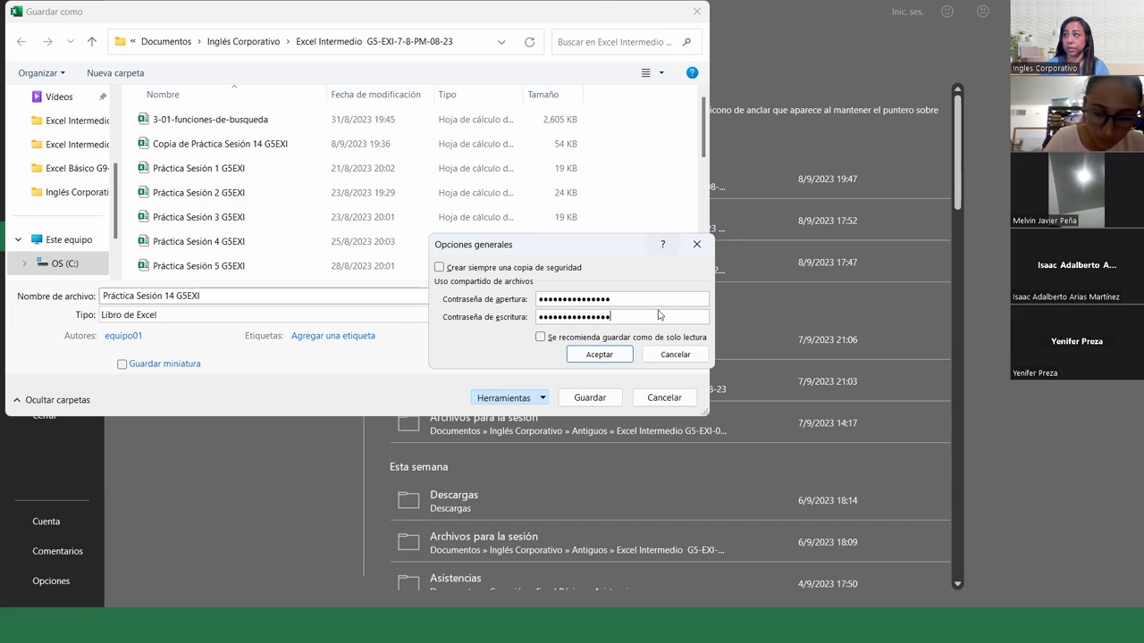
left_click(598, 354)
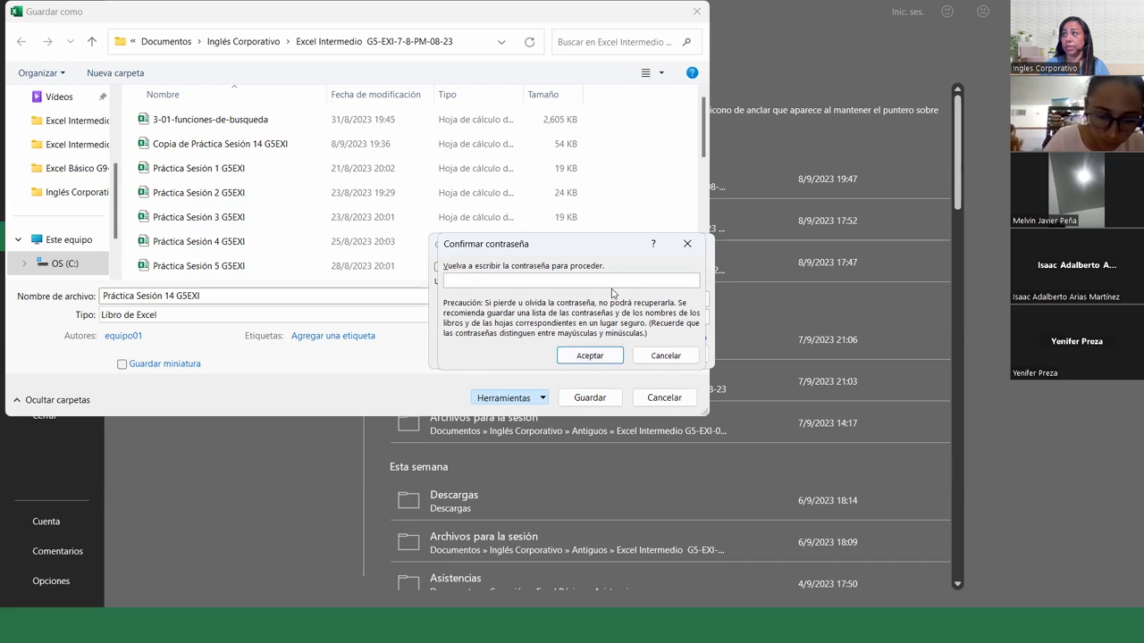
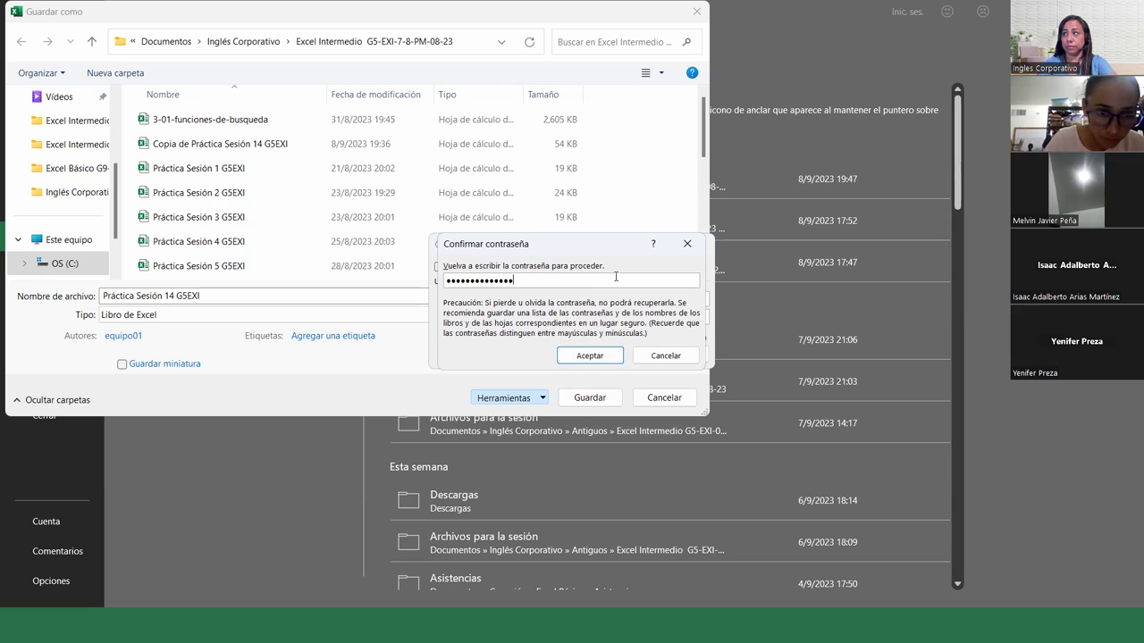
key("Return")
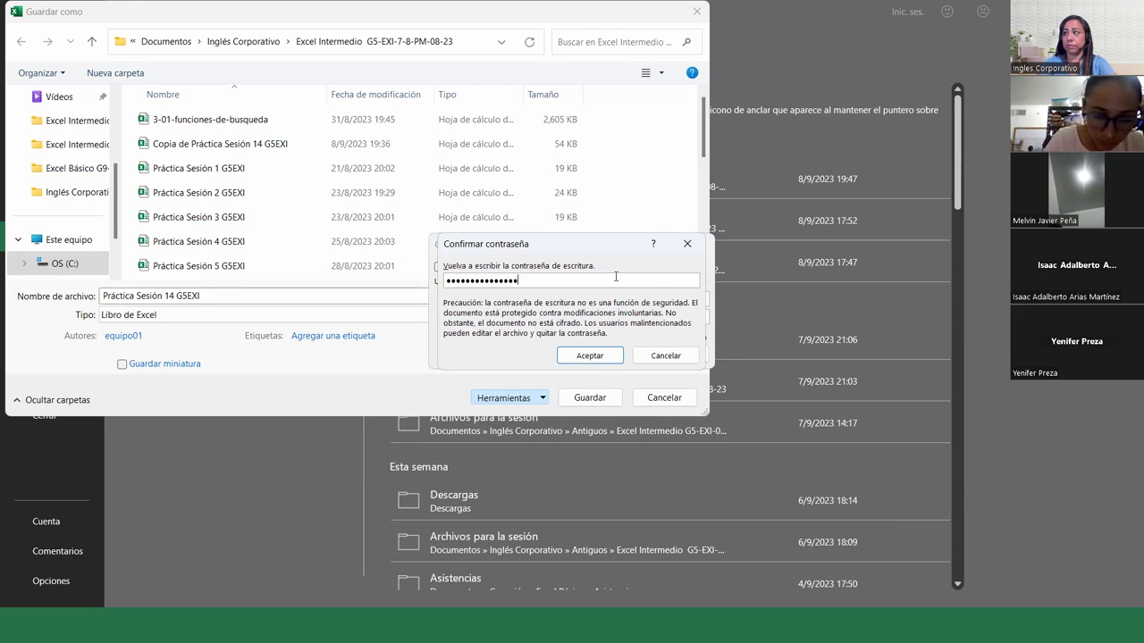
key("Return")
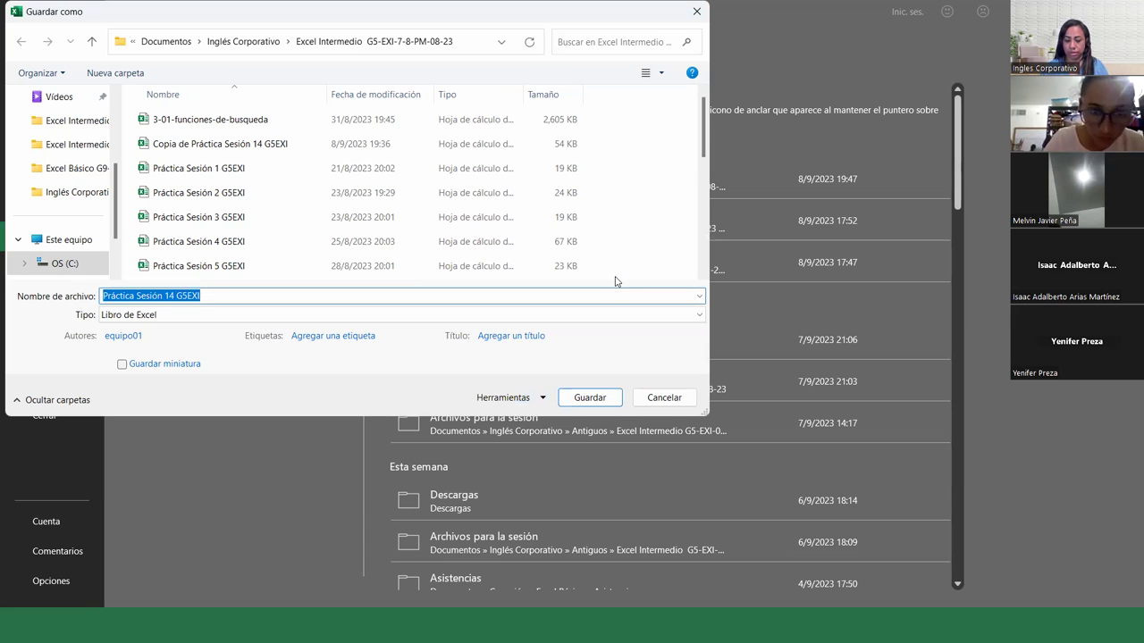
left_click(594, 407)
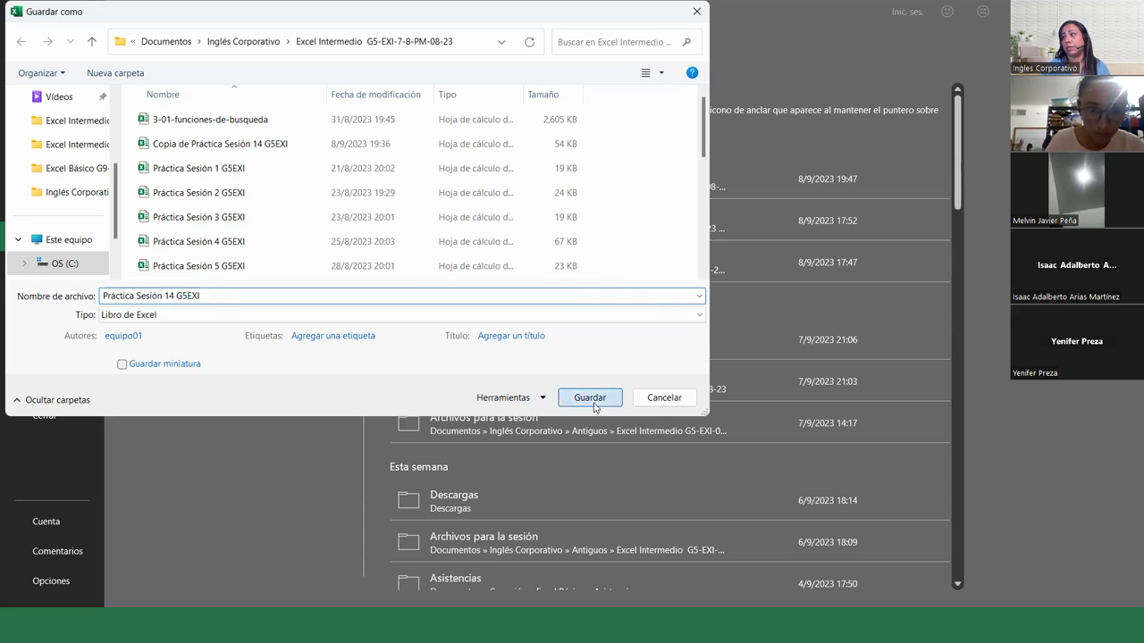
left_click(597, 312)
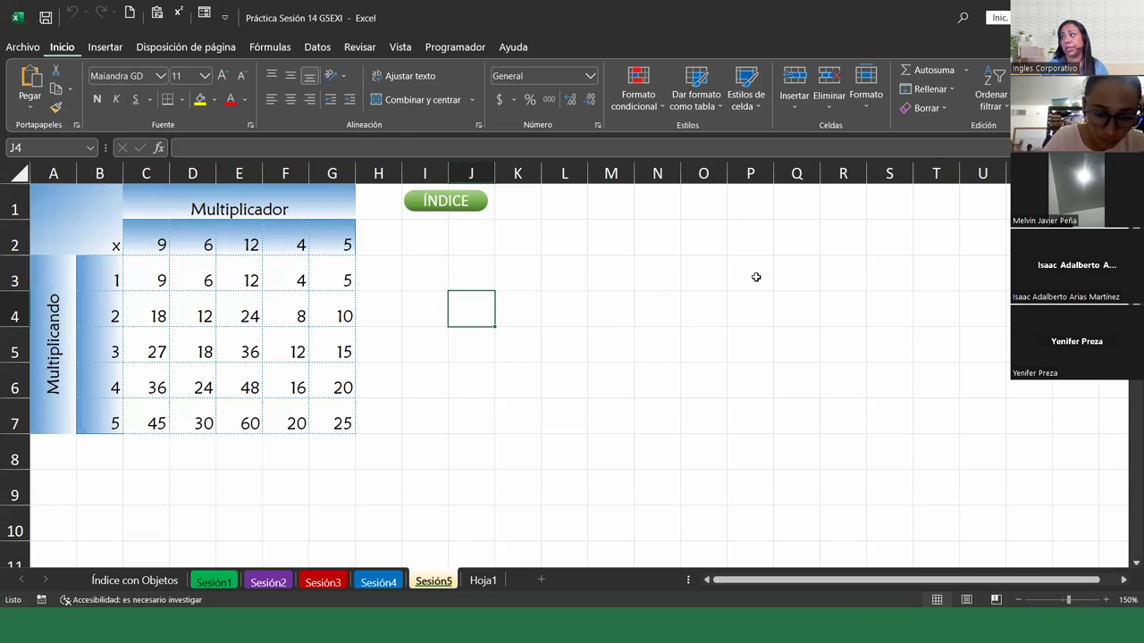
Step: Close Excel and reopen Práctica Sesión 14 G5EXI from File Explorer, reaching its password prompt
key("alt+F4")
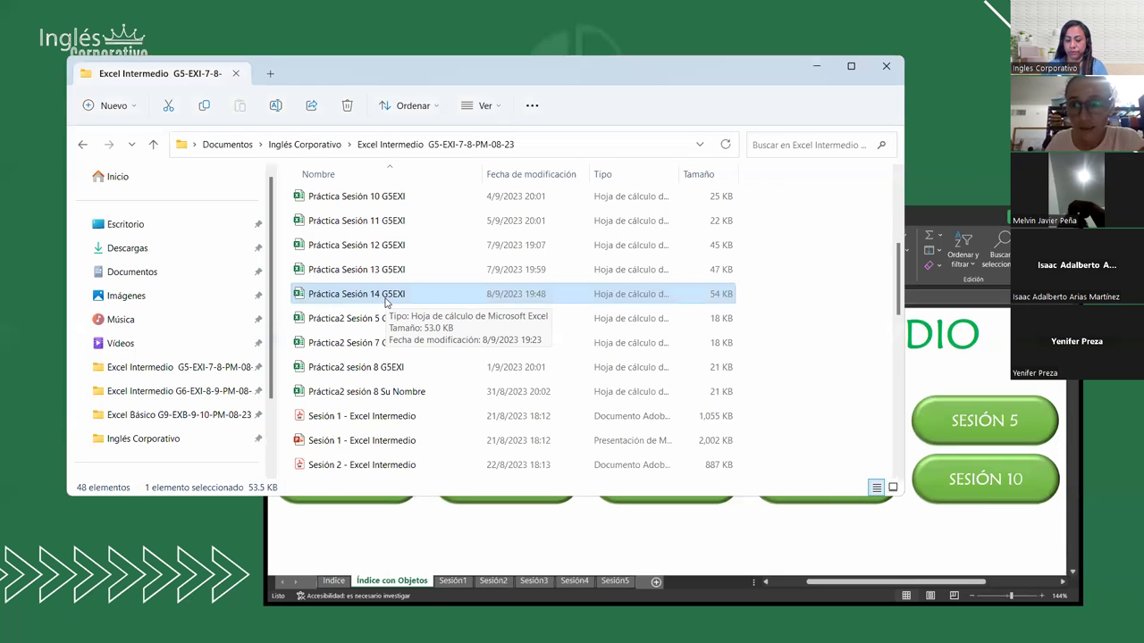
double_click(385, 302)
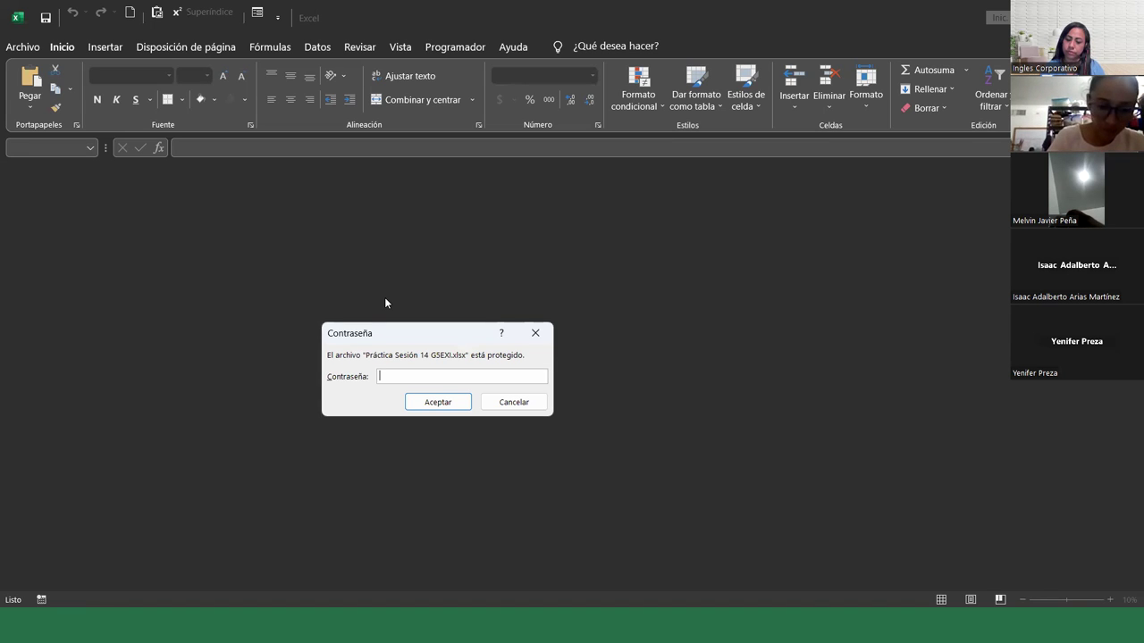
Step: Enter the open password, reopening the file and retrying after a rejected attempt
type("**********")
key("Return")
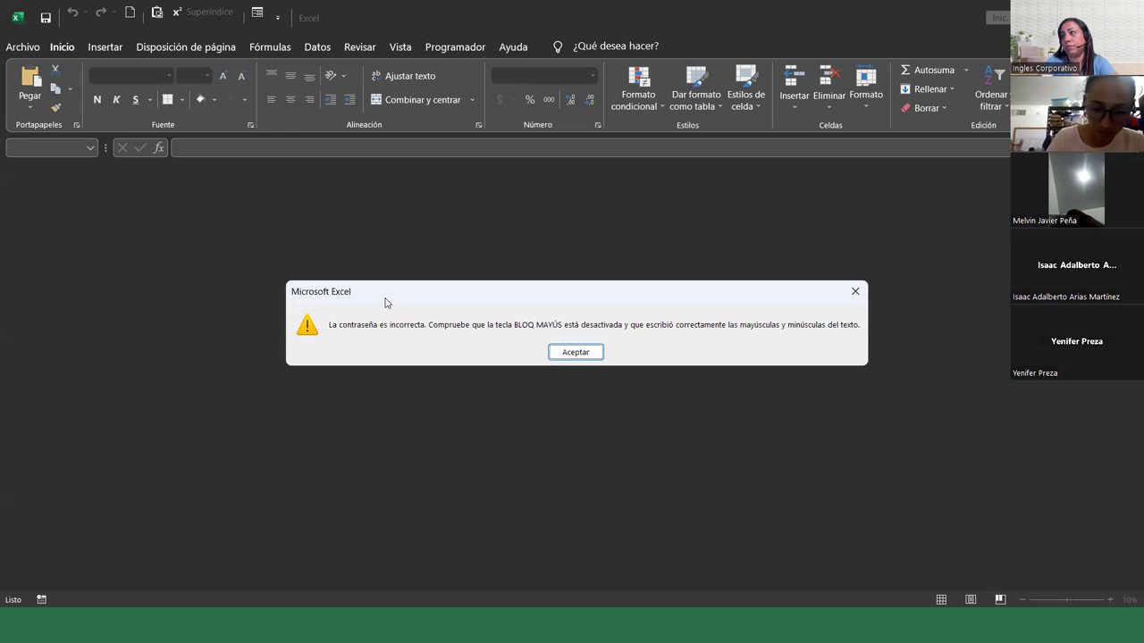
key("Return")
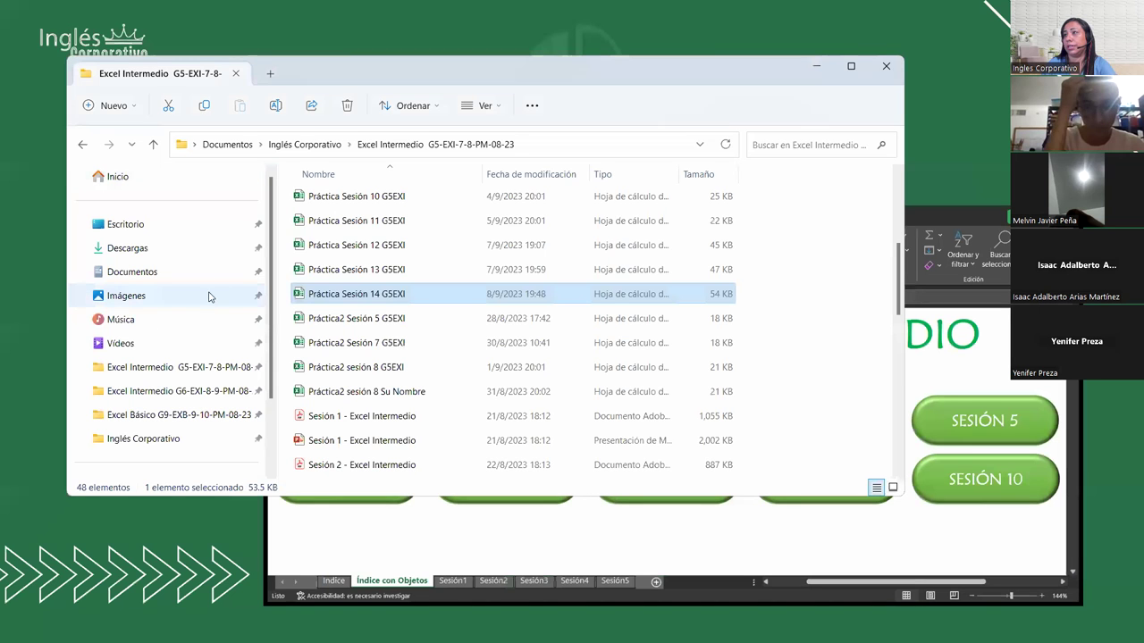
double_click(317, 295)
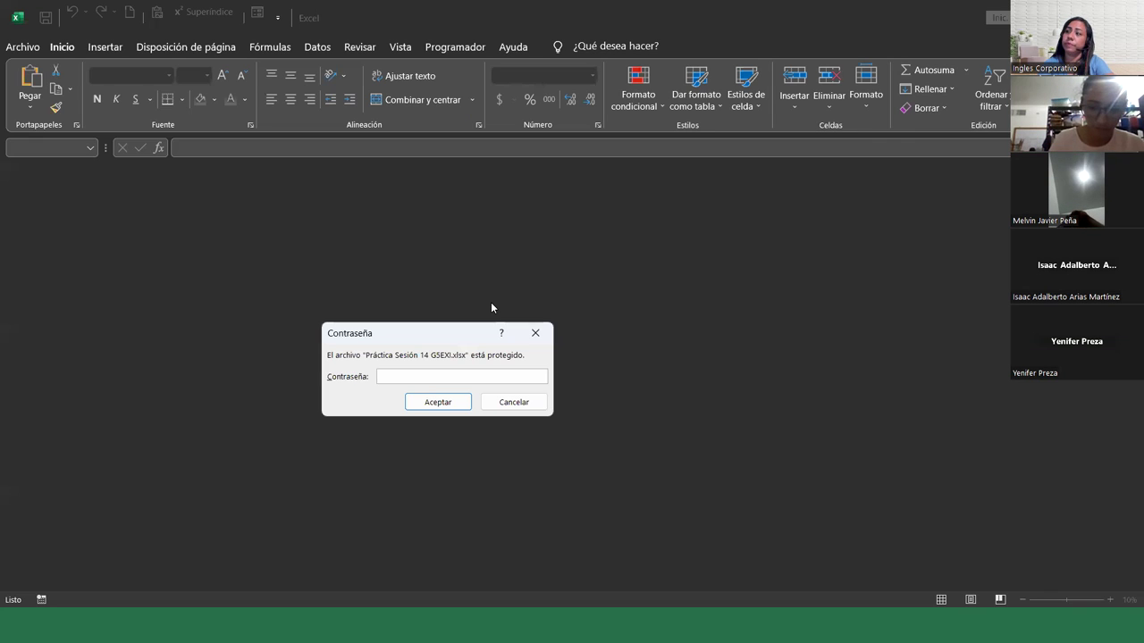
type("••••••••••")
key("Return")
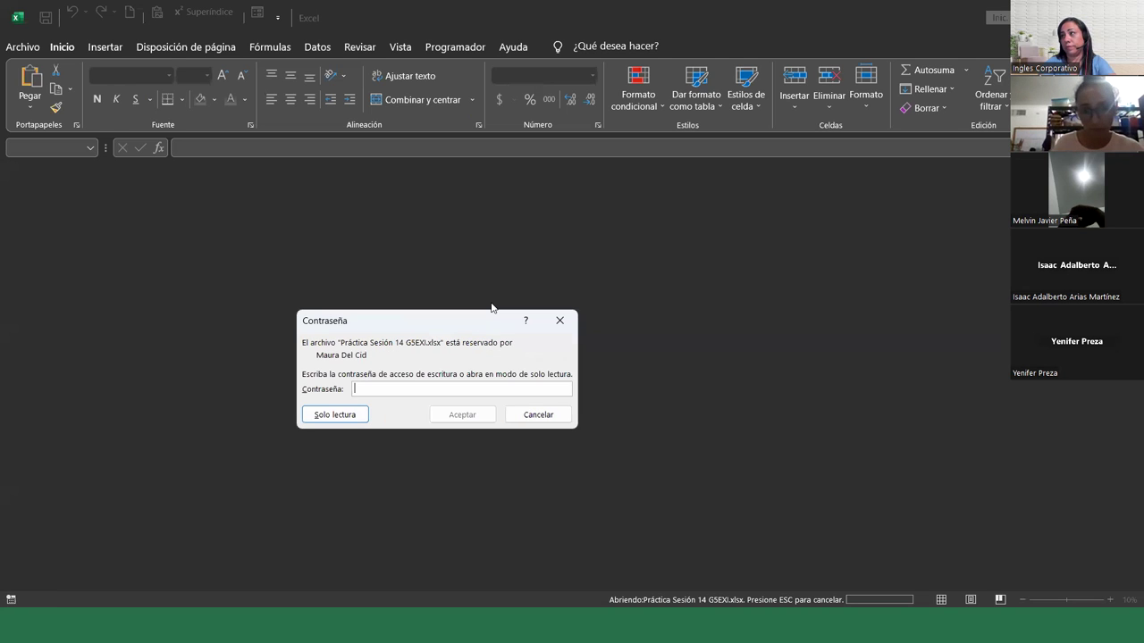
Step: Enter the write-access password, retrying after two rejected attempts, until the workbook opens
type("•••••••••••••")
key("Return")
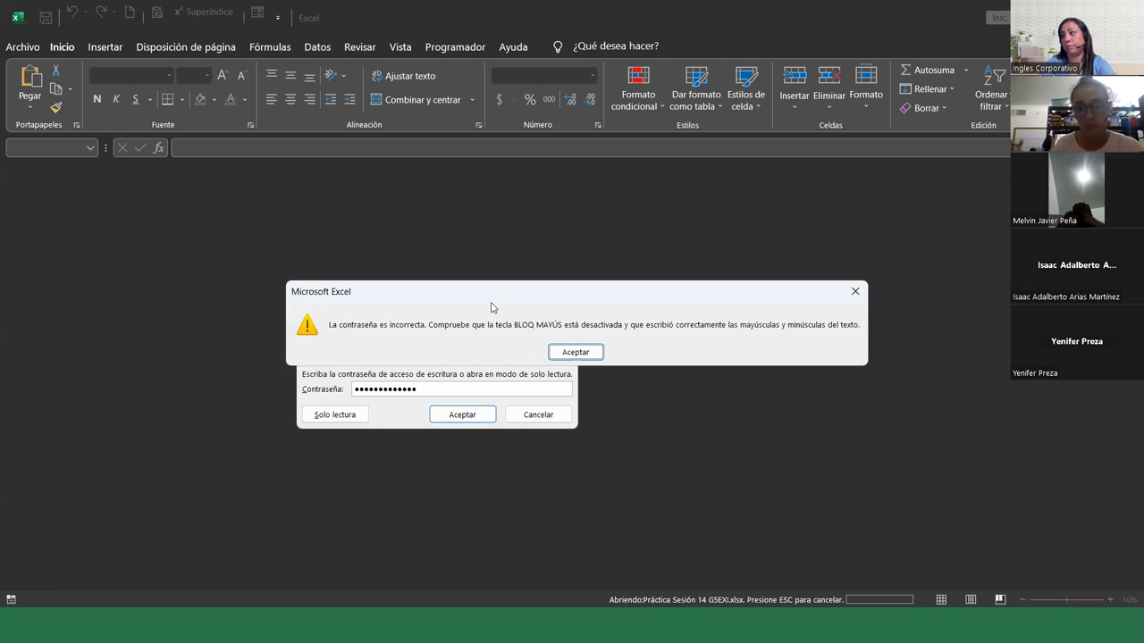
key("Return")
type("••••••••••")
key("Return")
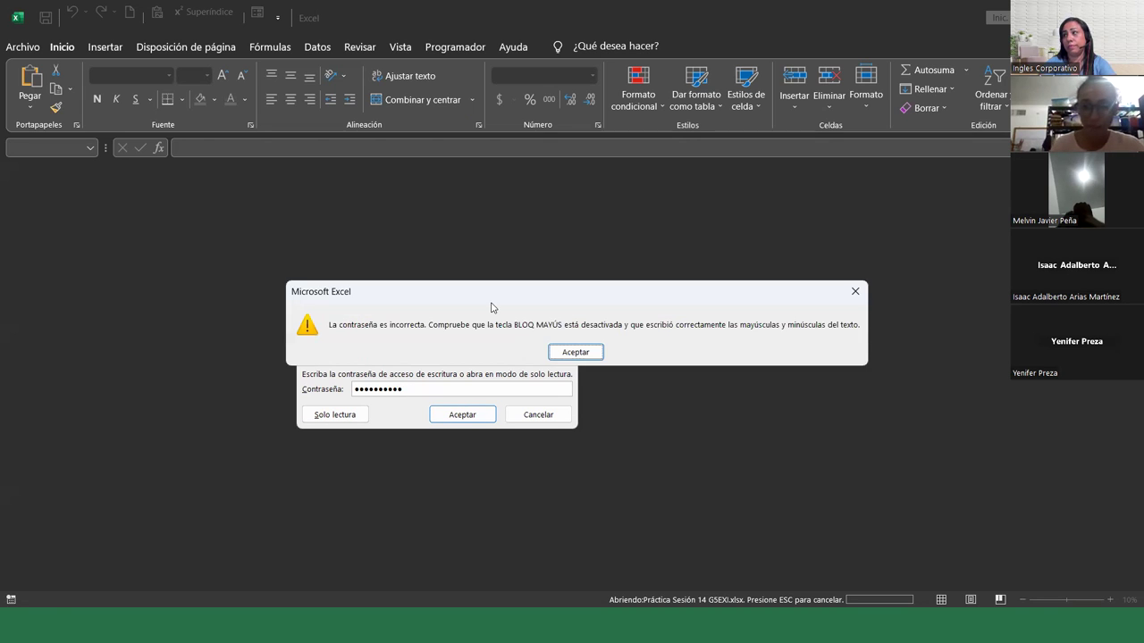
key("Return")
type("•••••••••••••••")
key("Return")
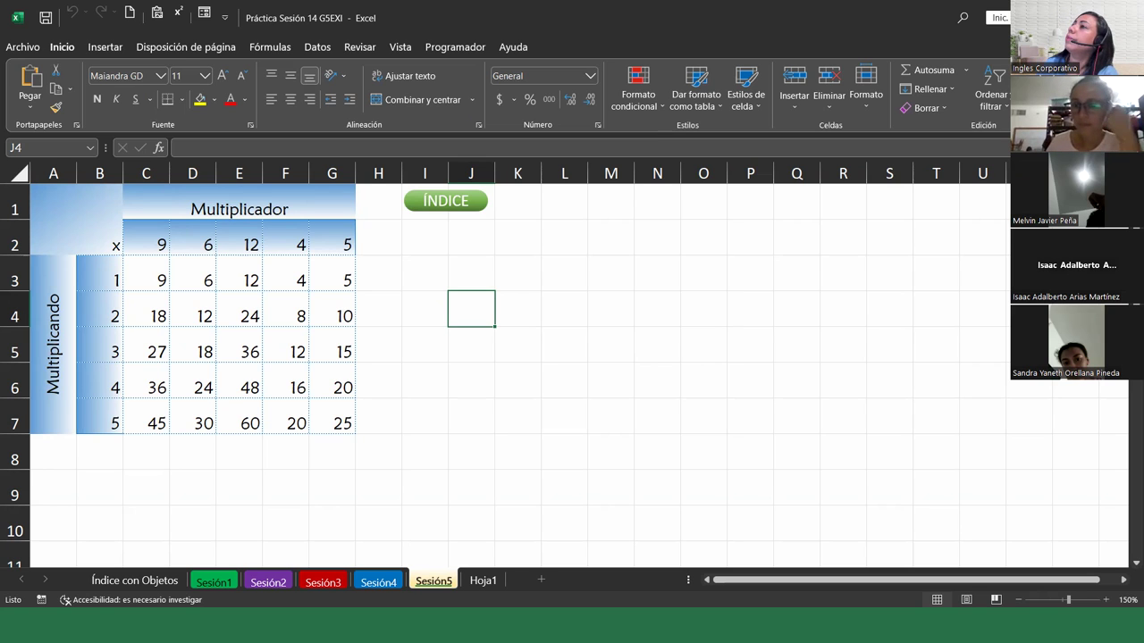
Step: Move to the Hoja1 sheet and check its tab options without choosing any
left_click(306, 480)
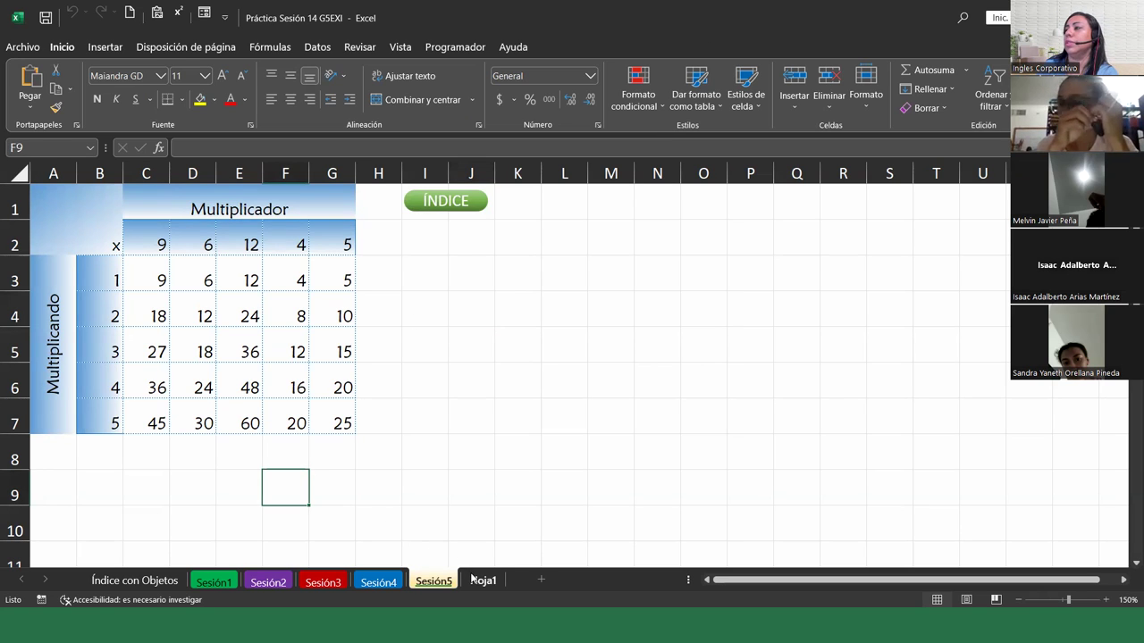
left_click(481, 582)
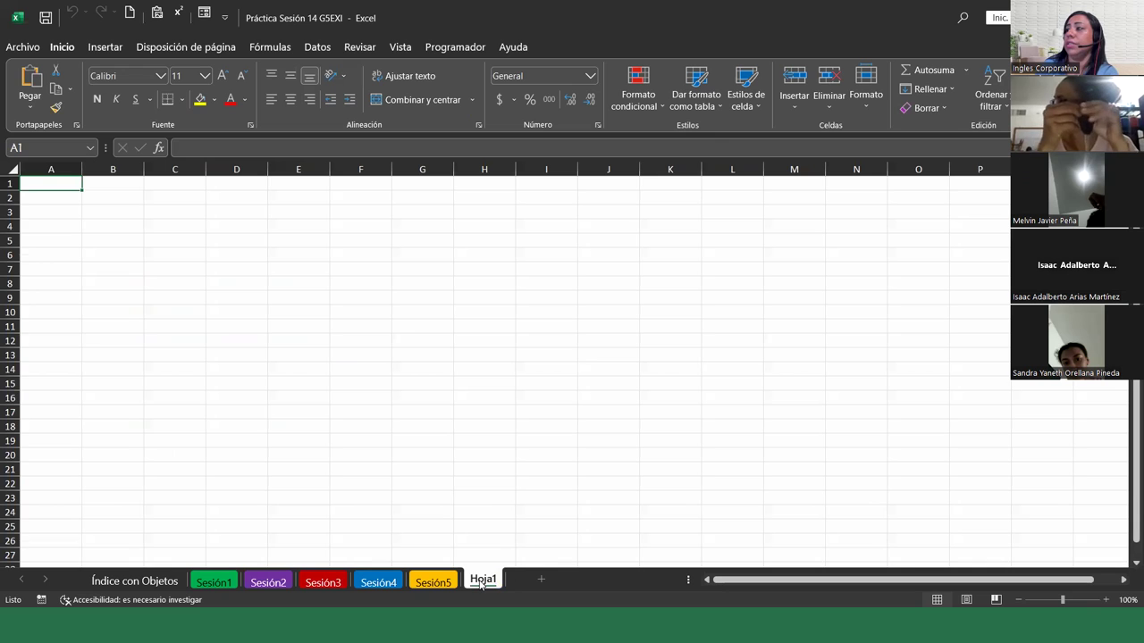
right_click(480, 583)
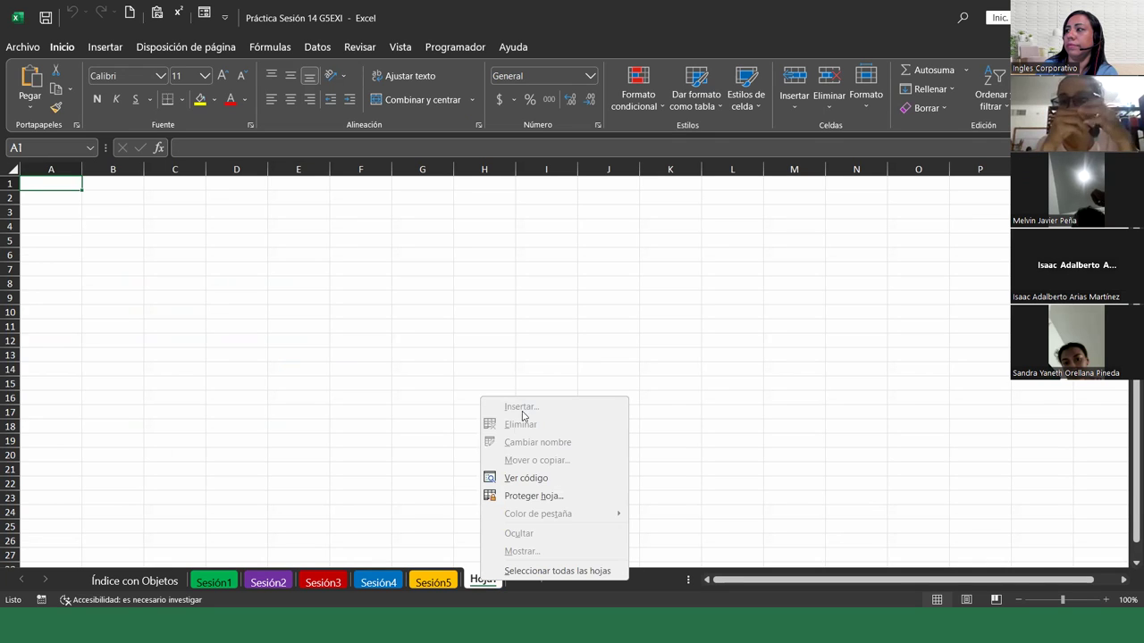
left_click(480, 582)
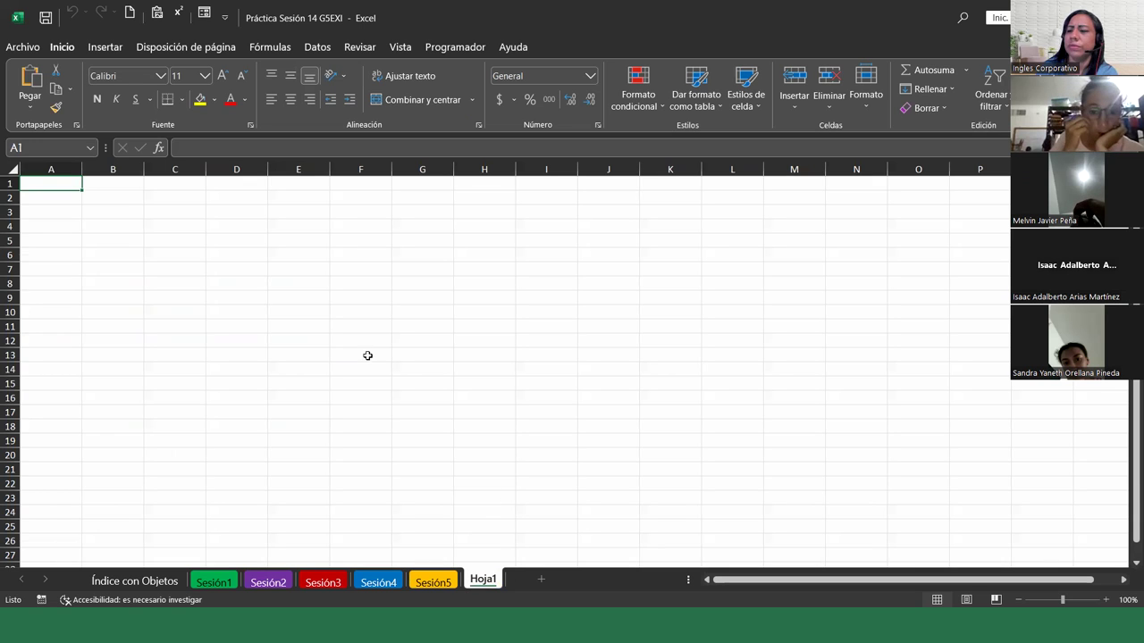
Step: Try unprotecting the workbook from Revisar > Proteger libro; the first password is rejected
left_click(356, 47)
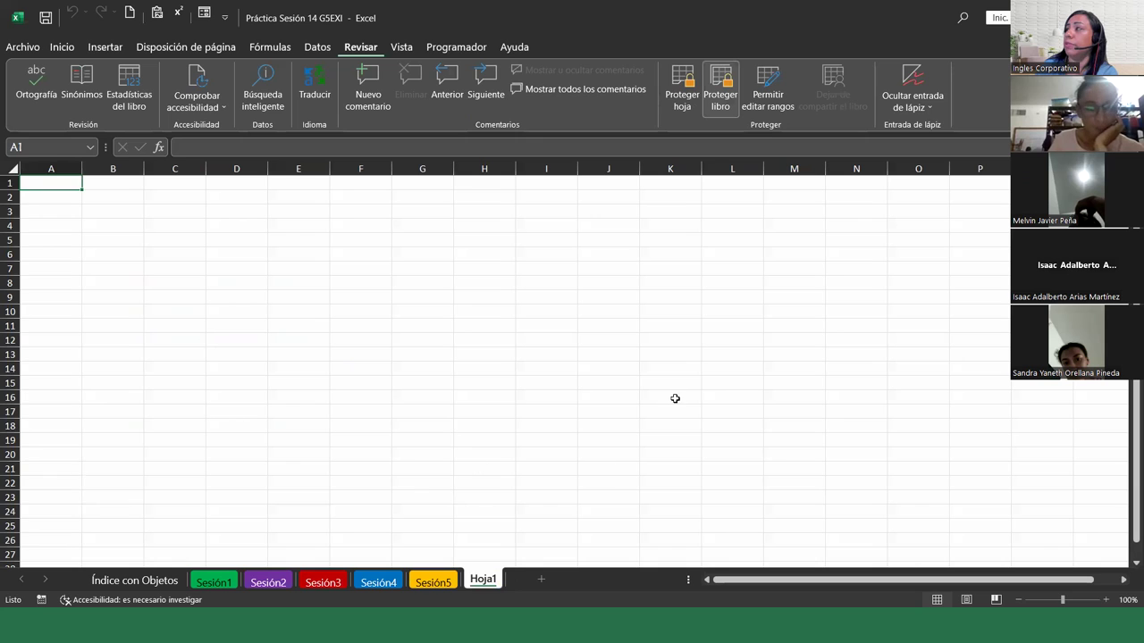
left_click(723, 93)
key("Return")
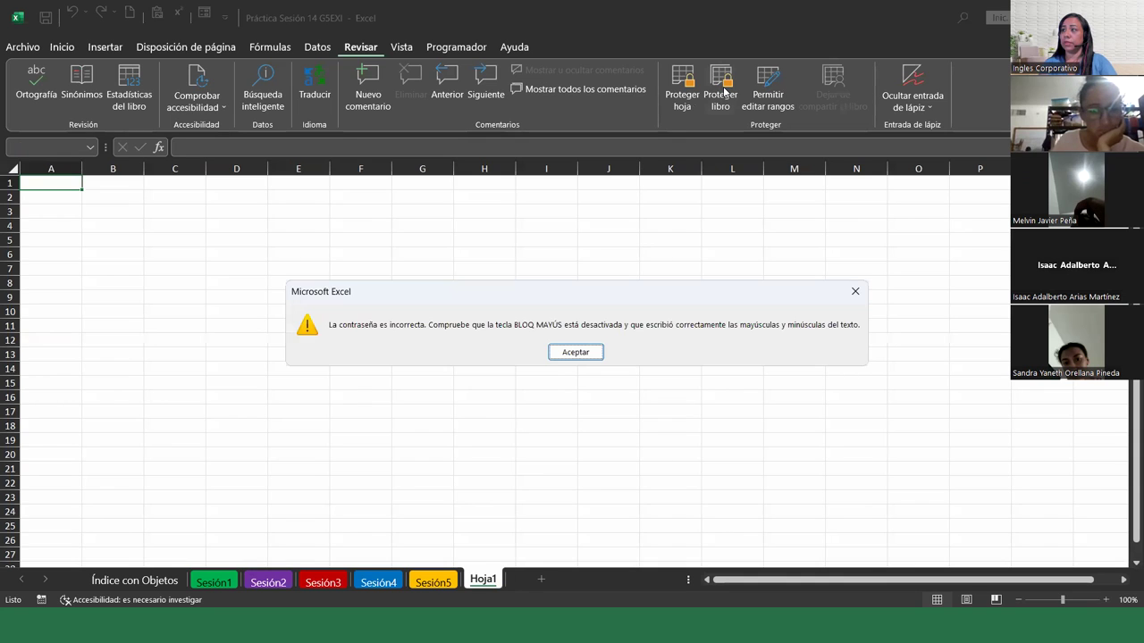
key("Return")
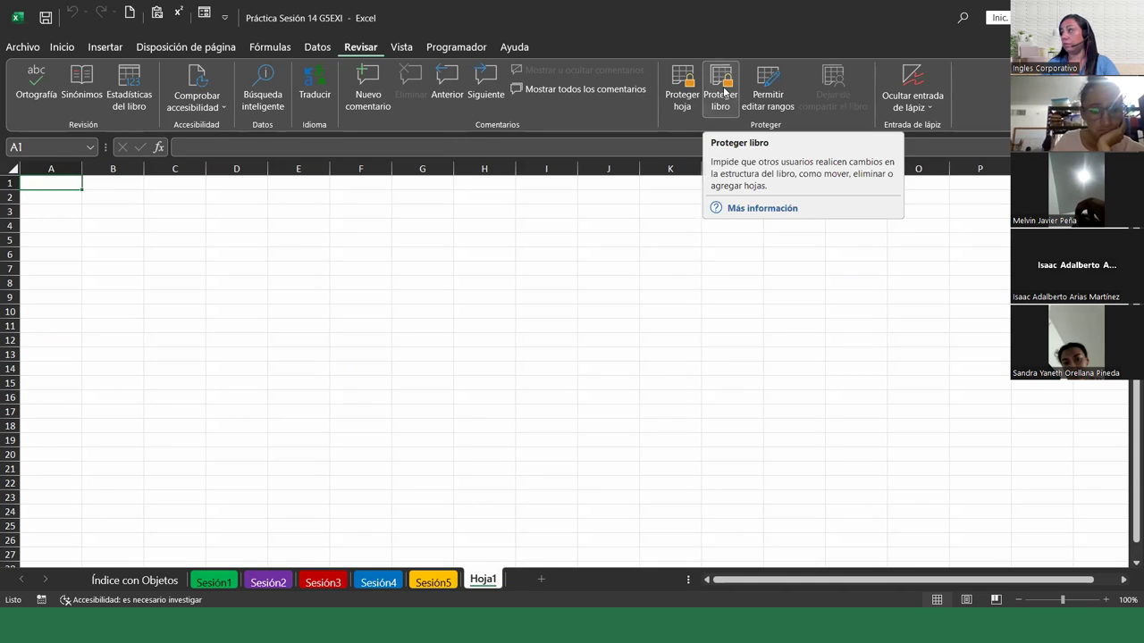
Step: Retry Desproteger libro with other passwords until the correct one removes the structure protection
left_click(724, 90)
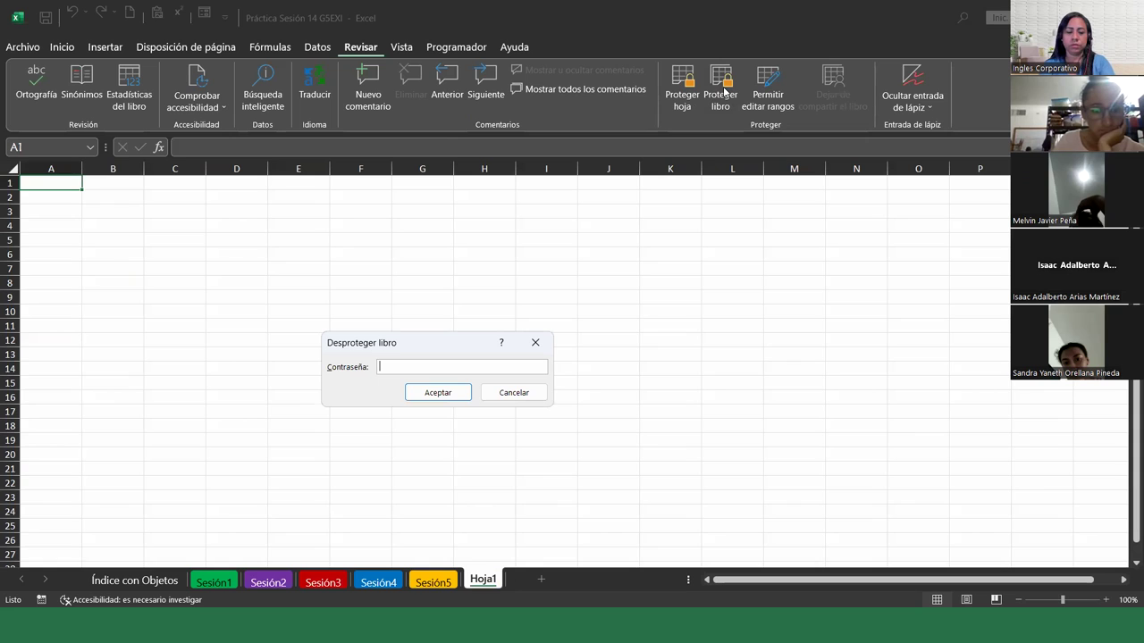
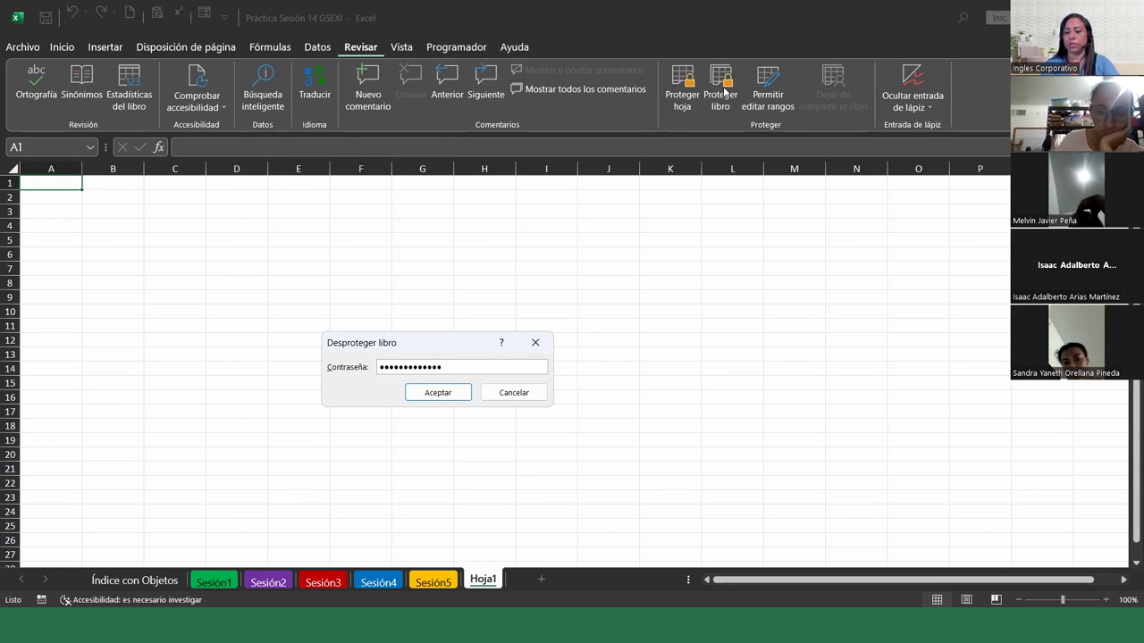
key("Return")
key("Return")
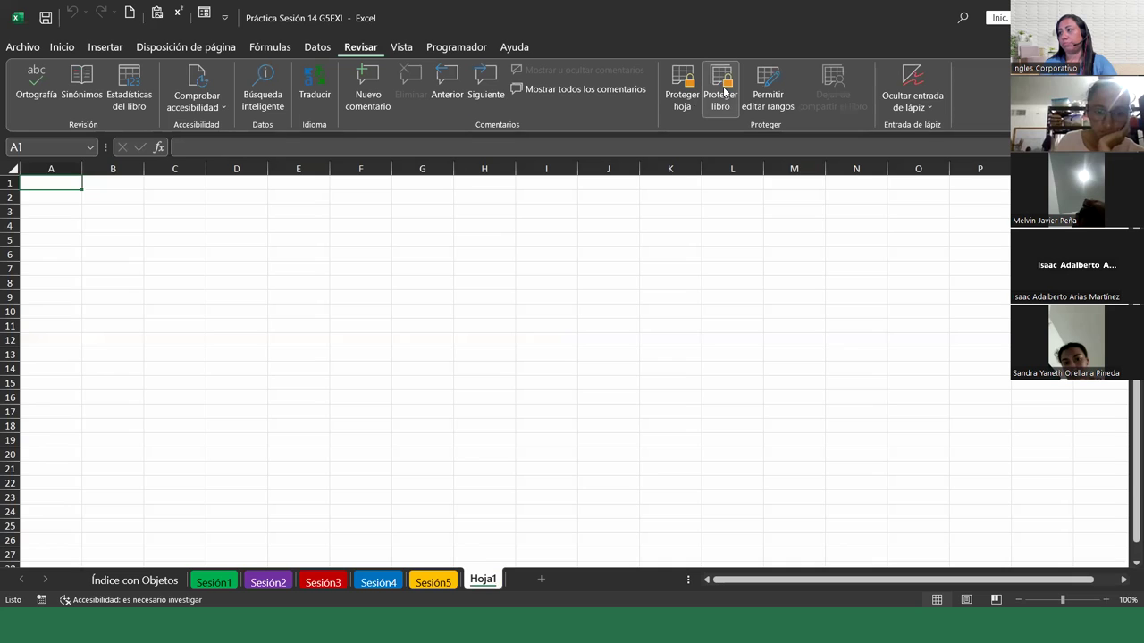
left_click(723, 93)
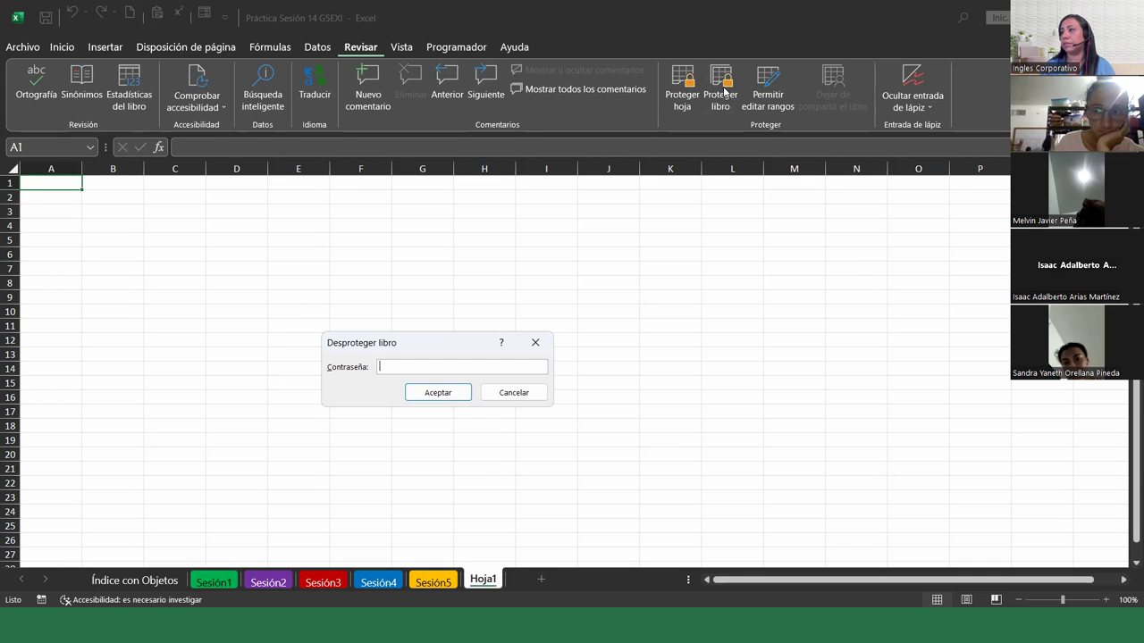
key("Return")
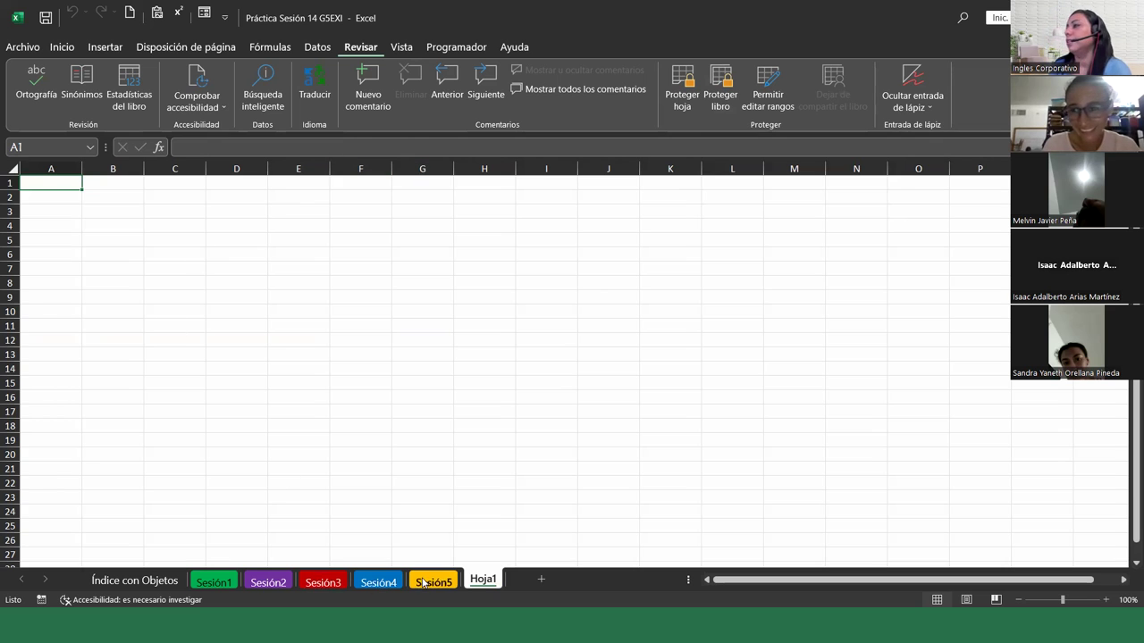
Step: Delete the empty Hoja1 sheet, landing on Índice con Objetos
right_click(470, 587)
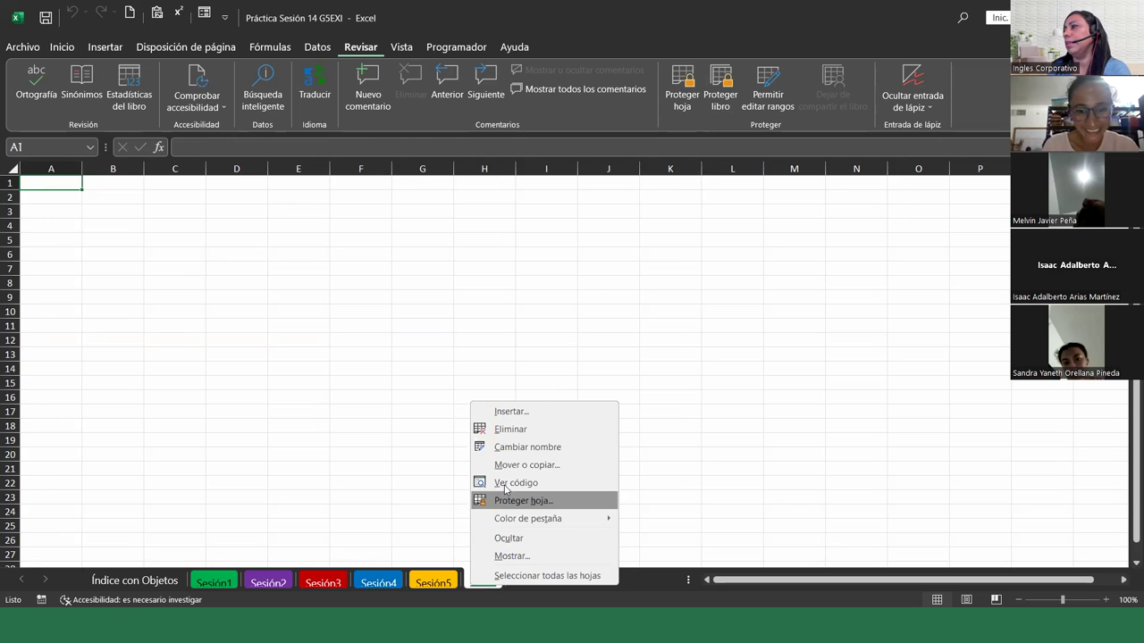
left_click(531, 430)
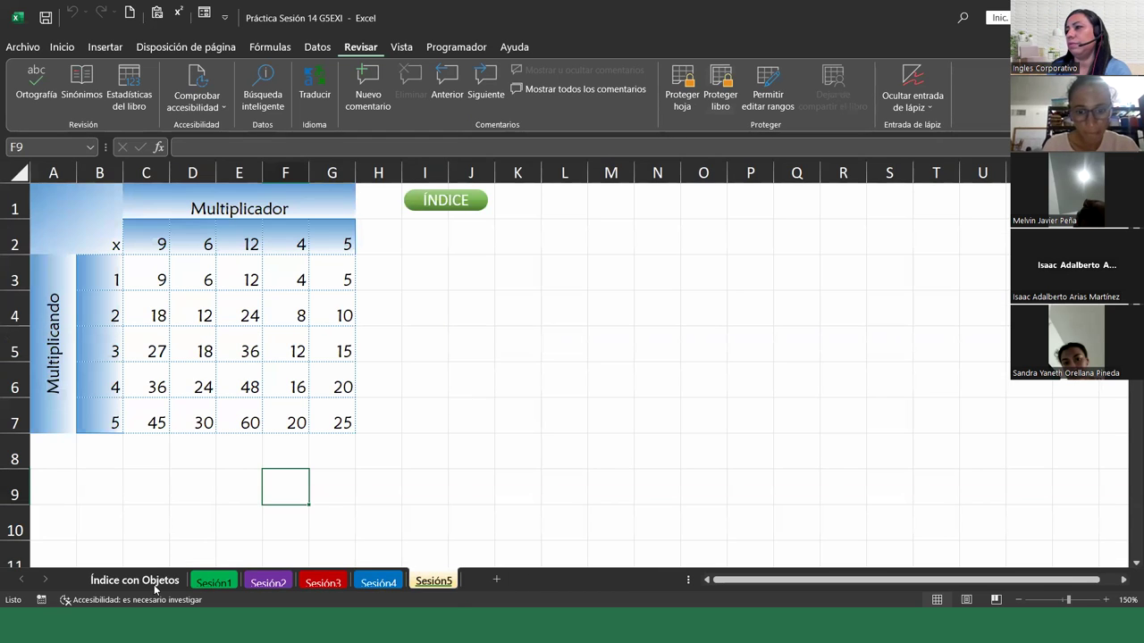
left_click(154, 580)
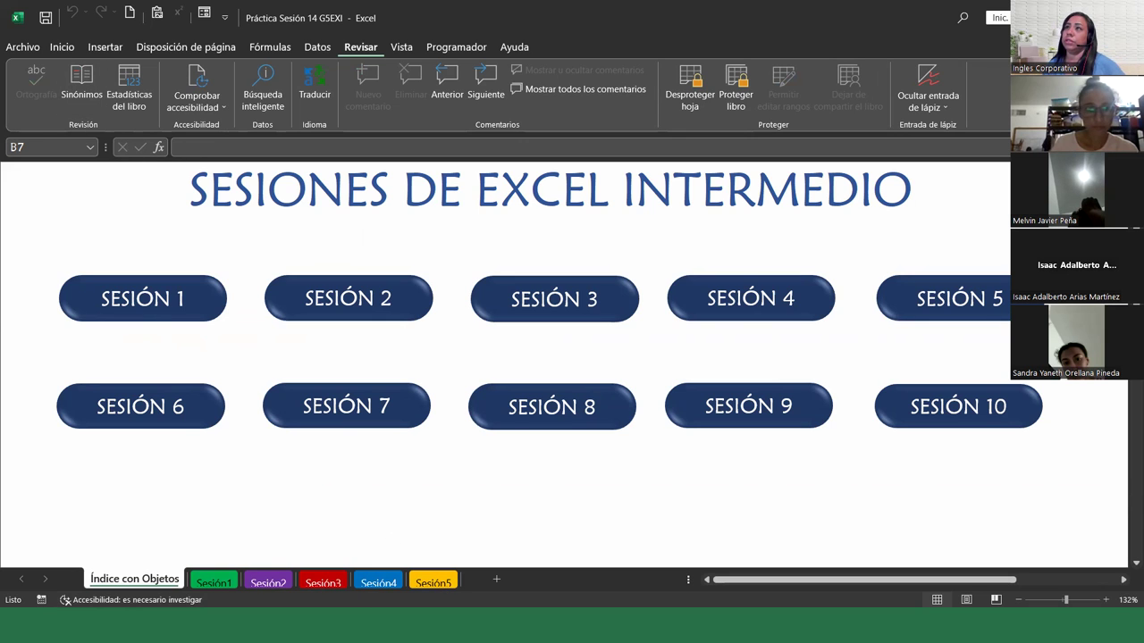
Step: Review sheet protection status on the Información page, then select cell C3 on Sesión5
left_click(23, 49)
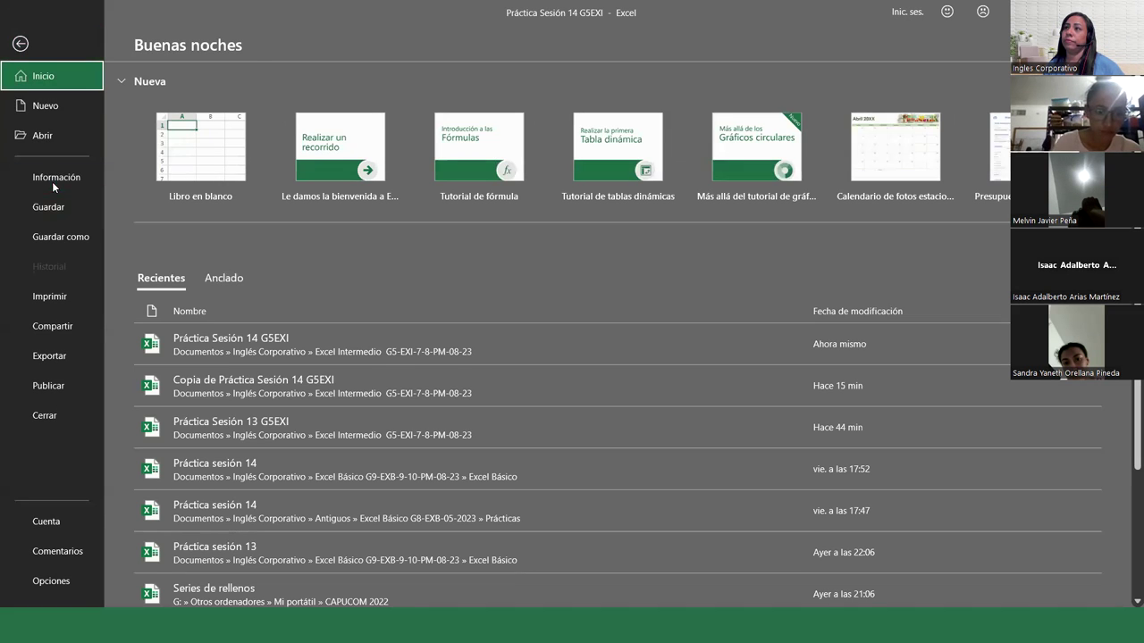
left_click(52, 178)
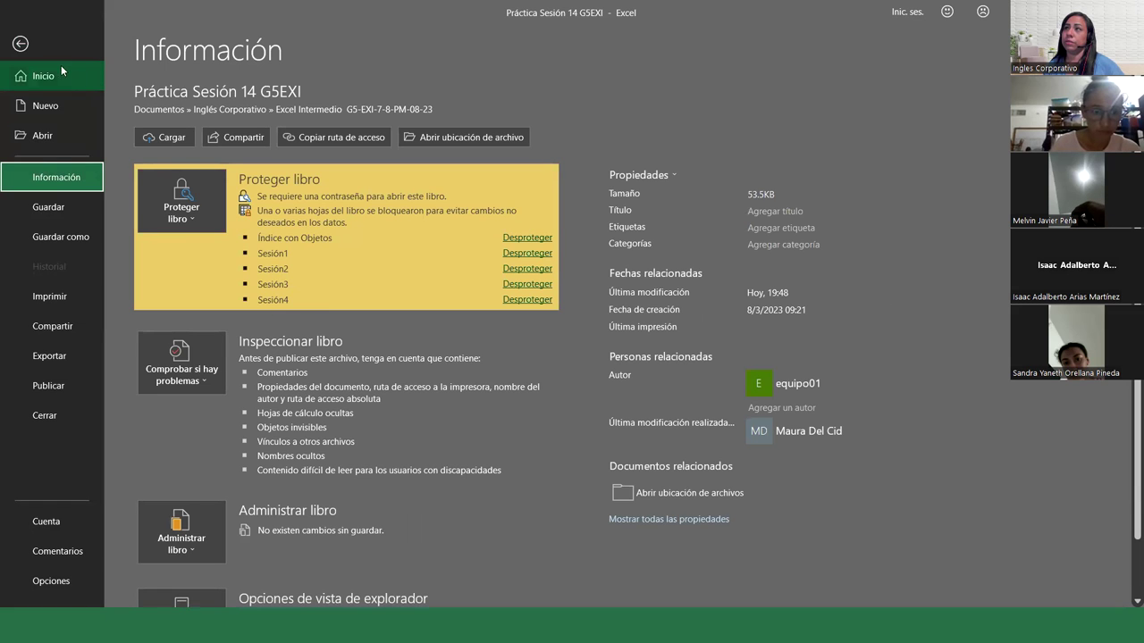
left_click(19, 45)
left_click(431, 585)
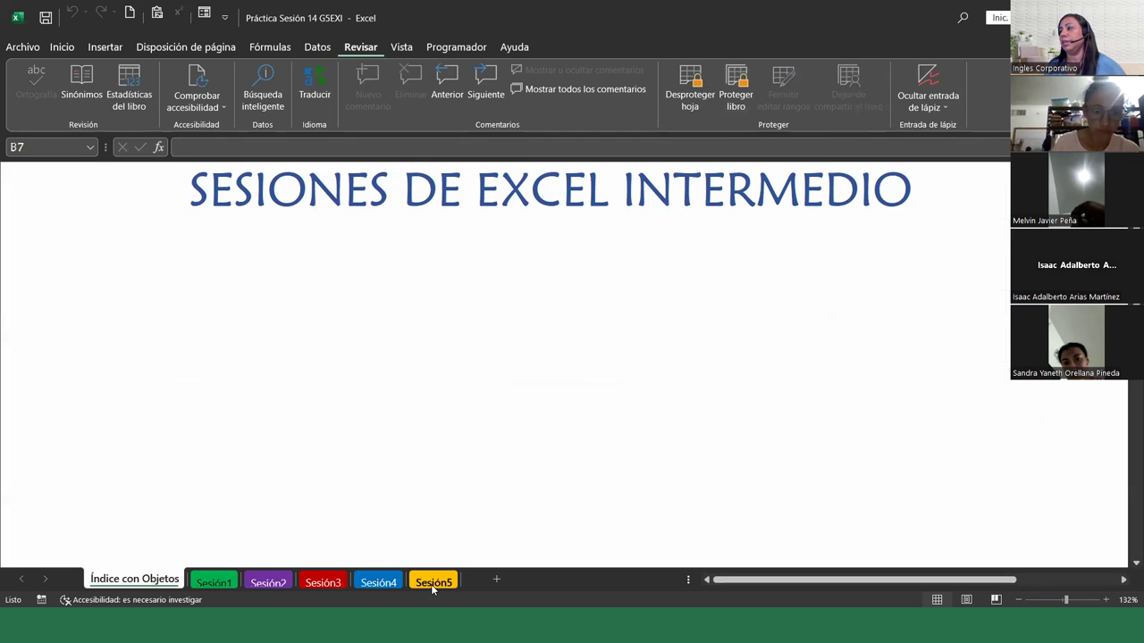
left_click(154, 275)
Step: Protect the Sesión5 sheet with a password, entering it twice to lock its cells
left_click(682, 89)
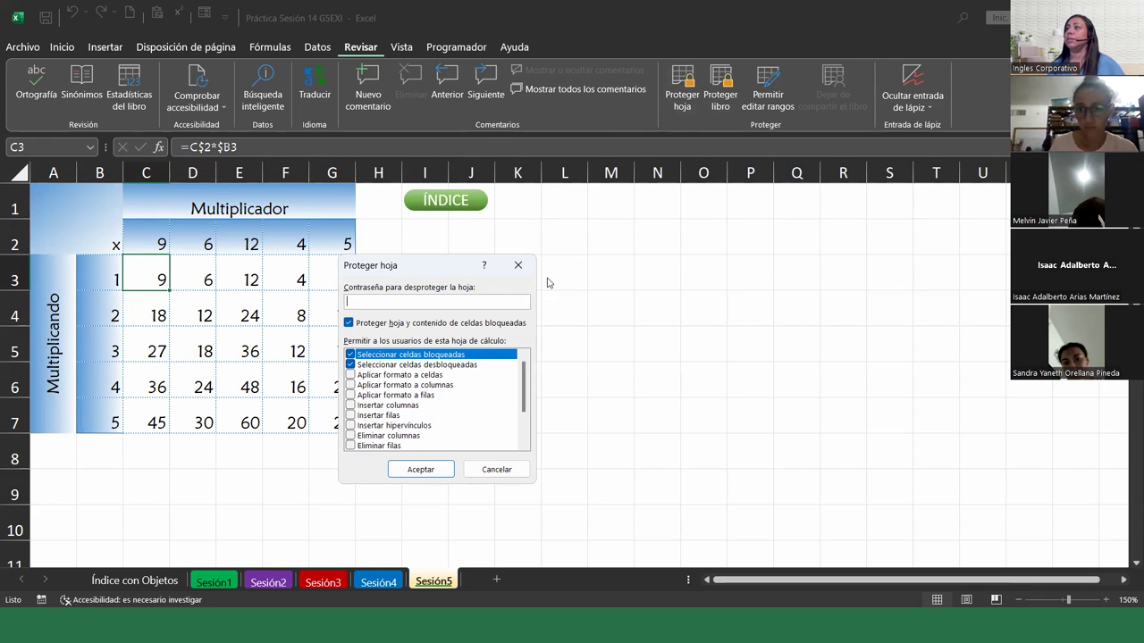
left_click(518, 265)
left_click(720, 85)
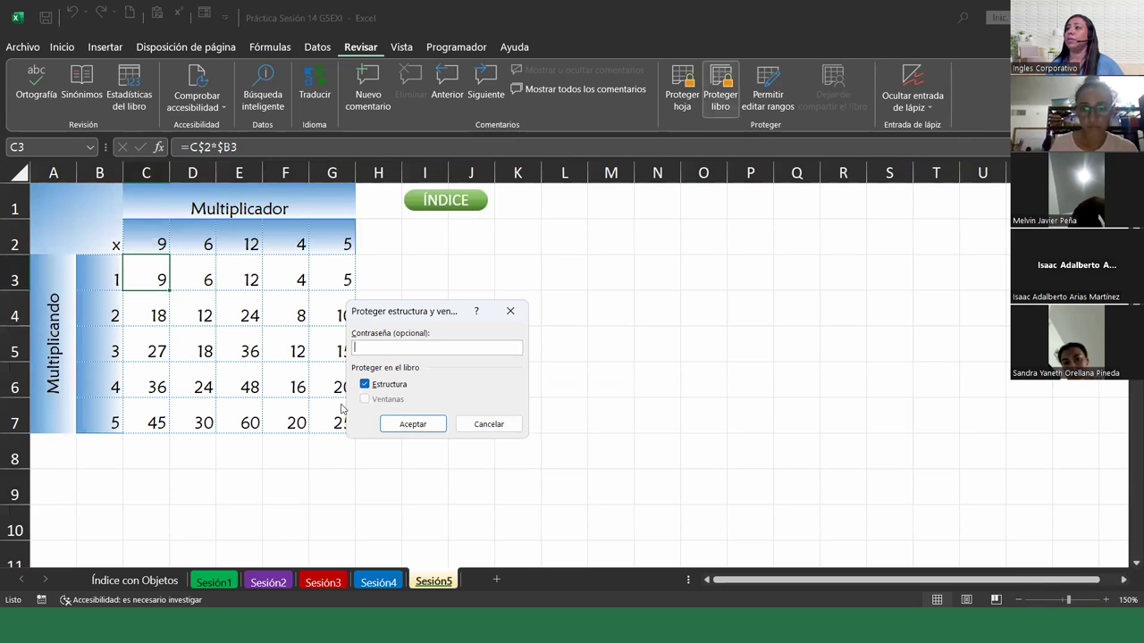
left_click(510, 310)
left_click(677, 99)
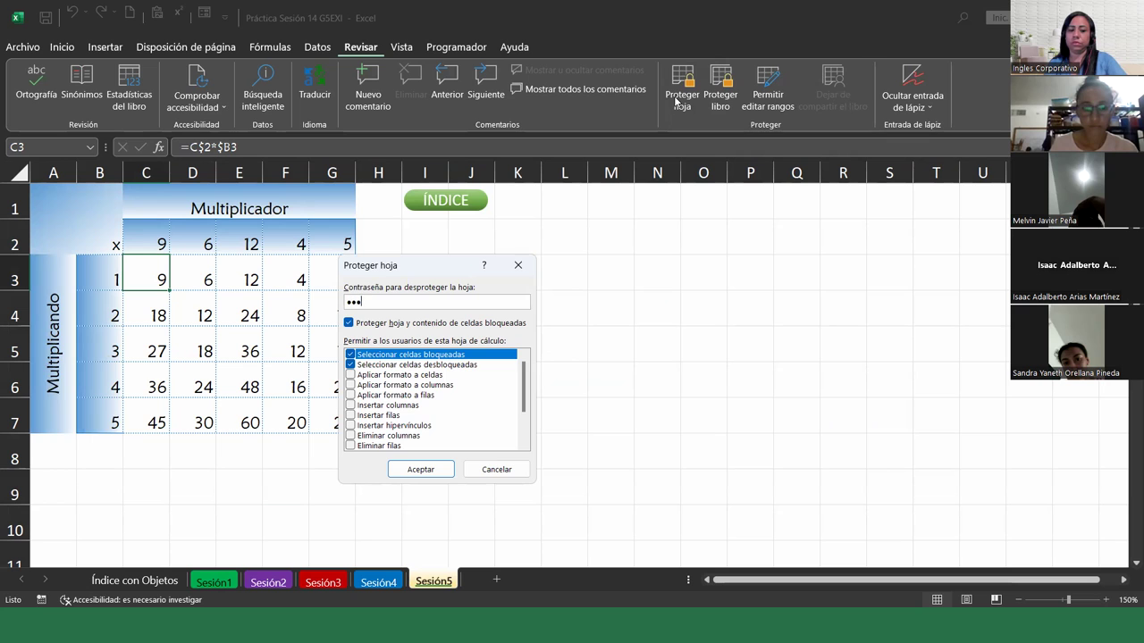
key("Return")
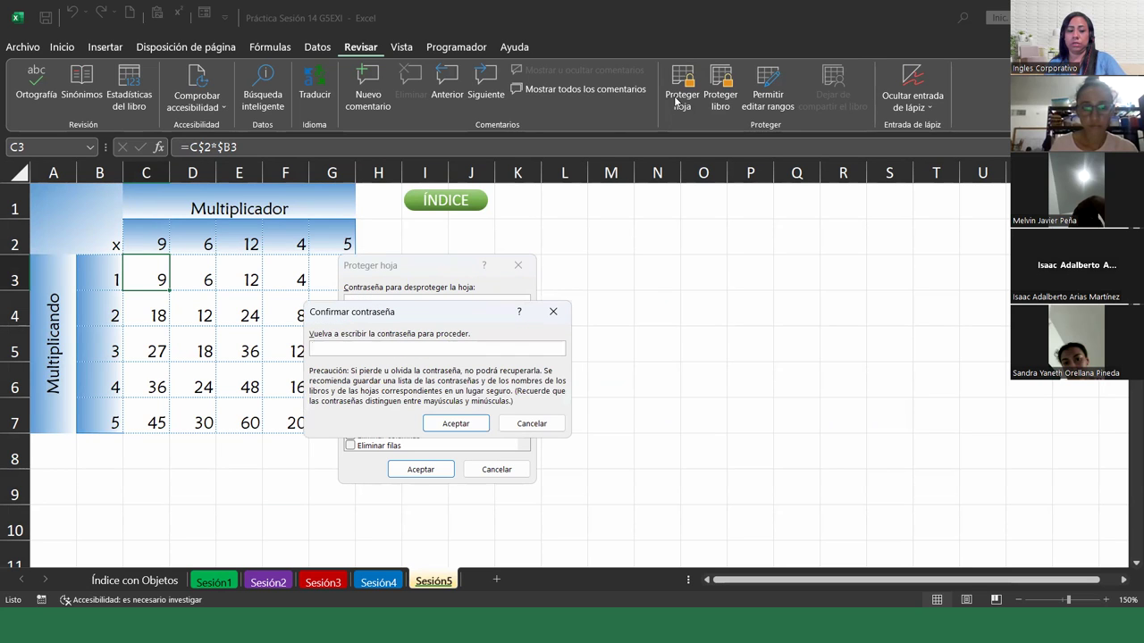
key("Return")
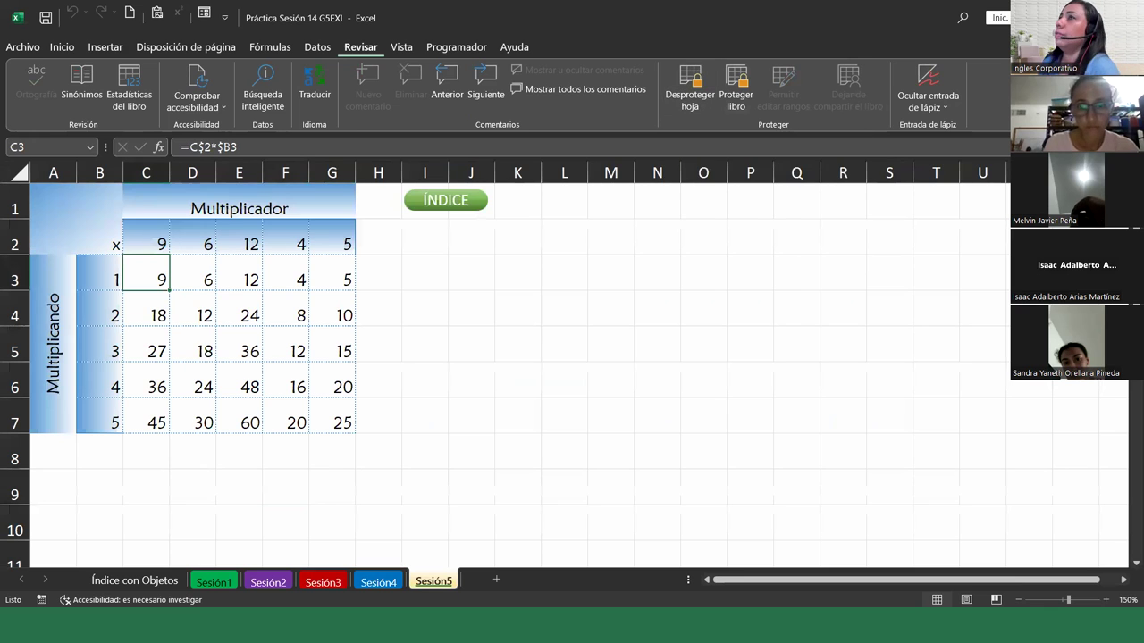
Step: Mark Práctica Sesión 14 G5EXI as final, accept both prompts, and return to its Info page
left_click(24, 47)
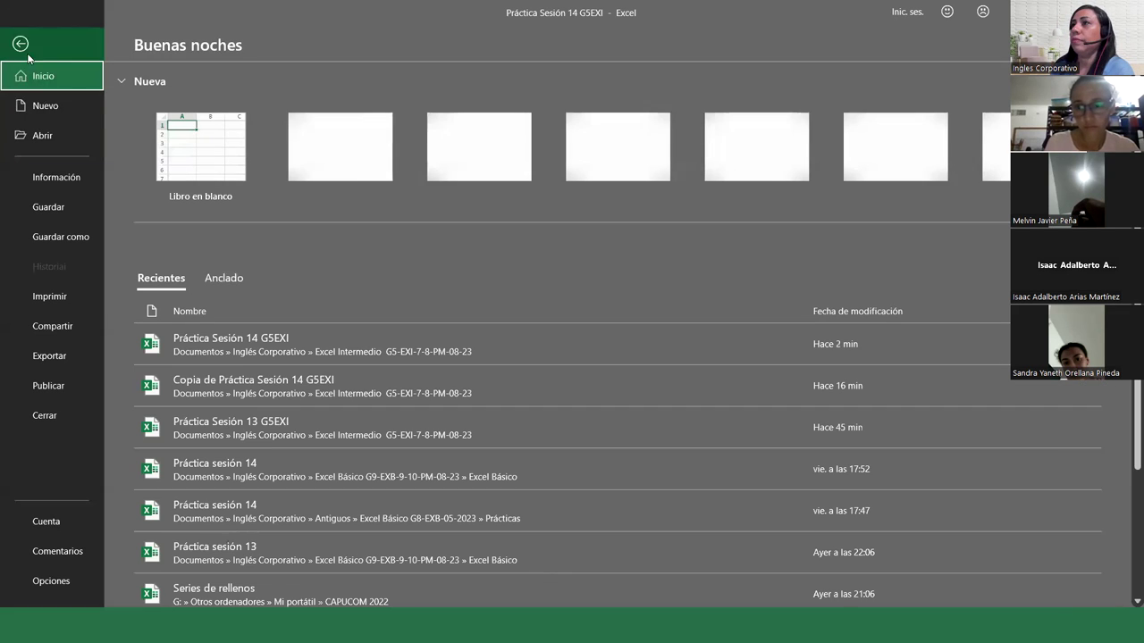
left_click(60, 180)
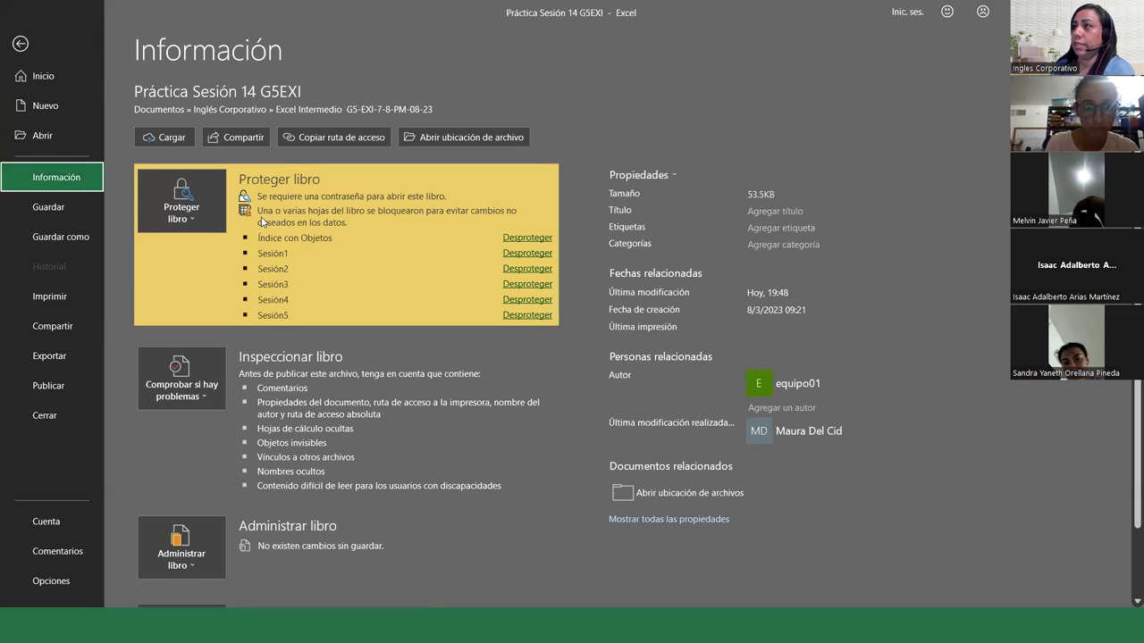
left_click(187, 207)
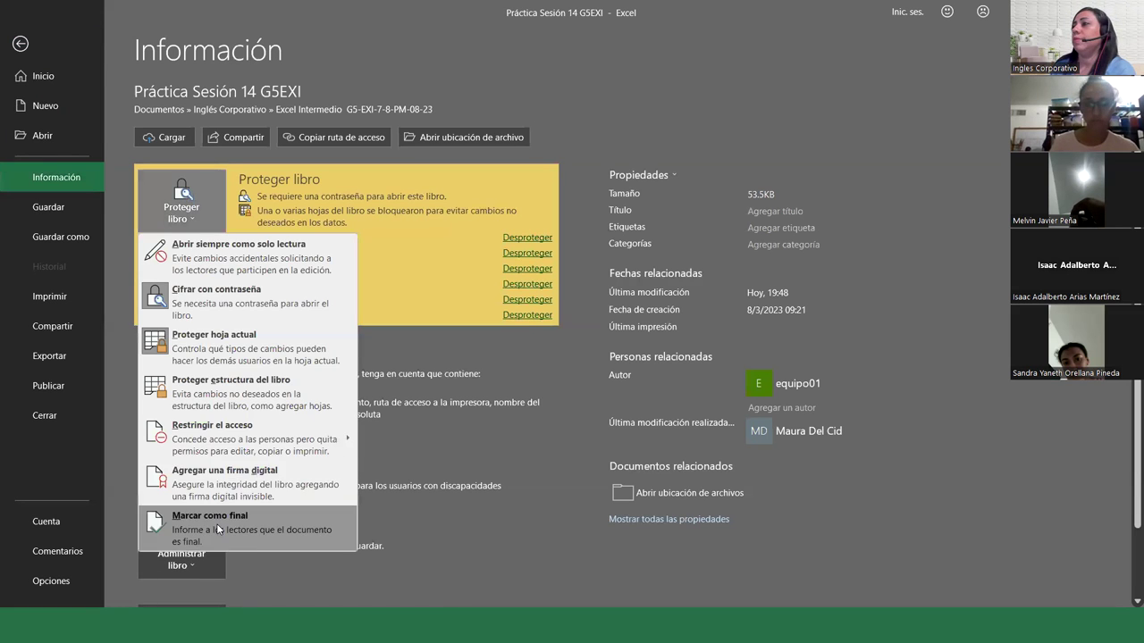
left_click(205, 522)
left_click(542, 351)
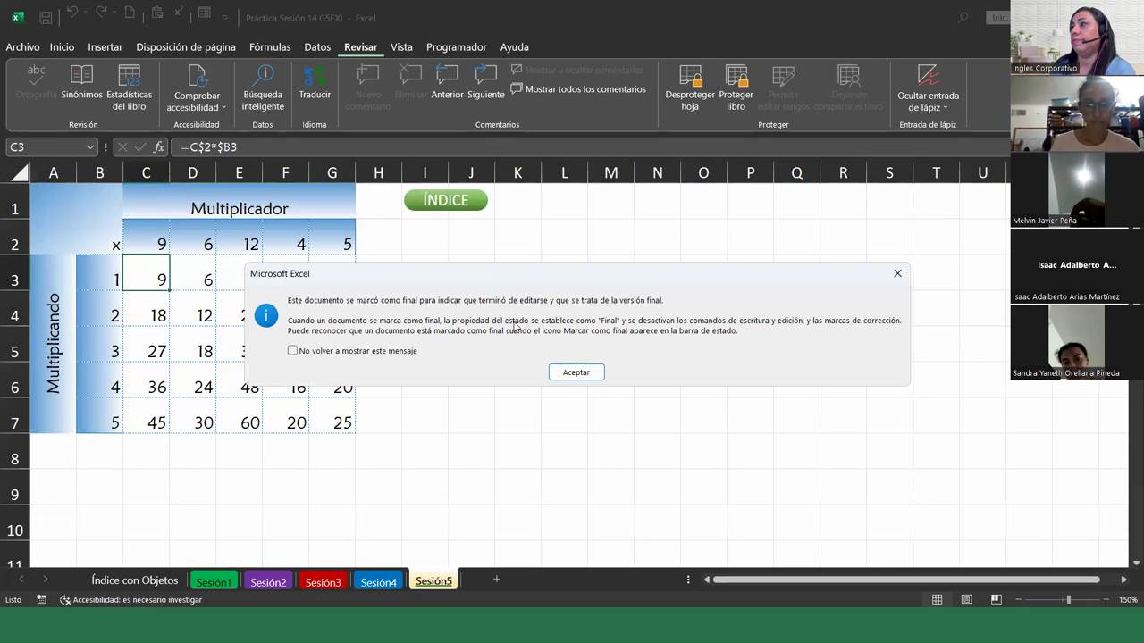
left_click(576, 373)
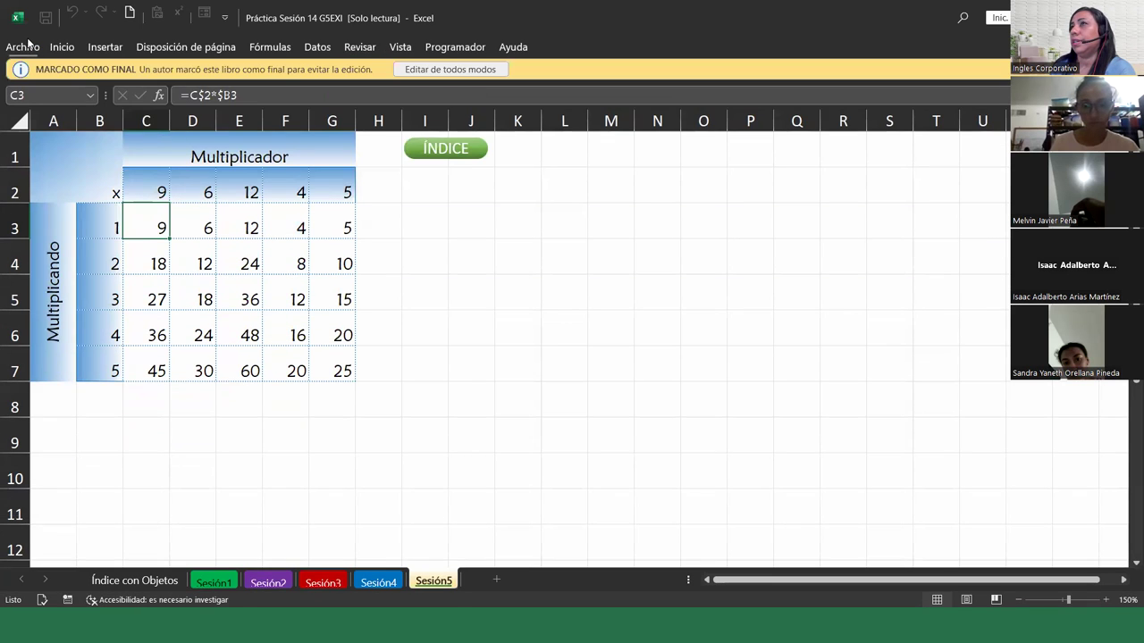
left_click(30, 47)
left_click(58, 179)
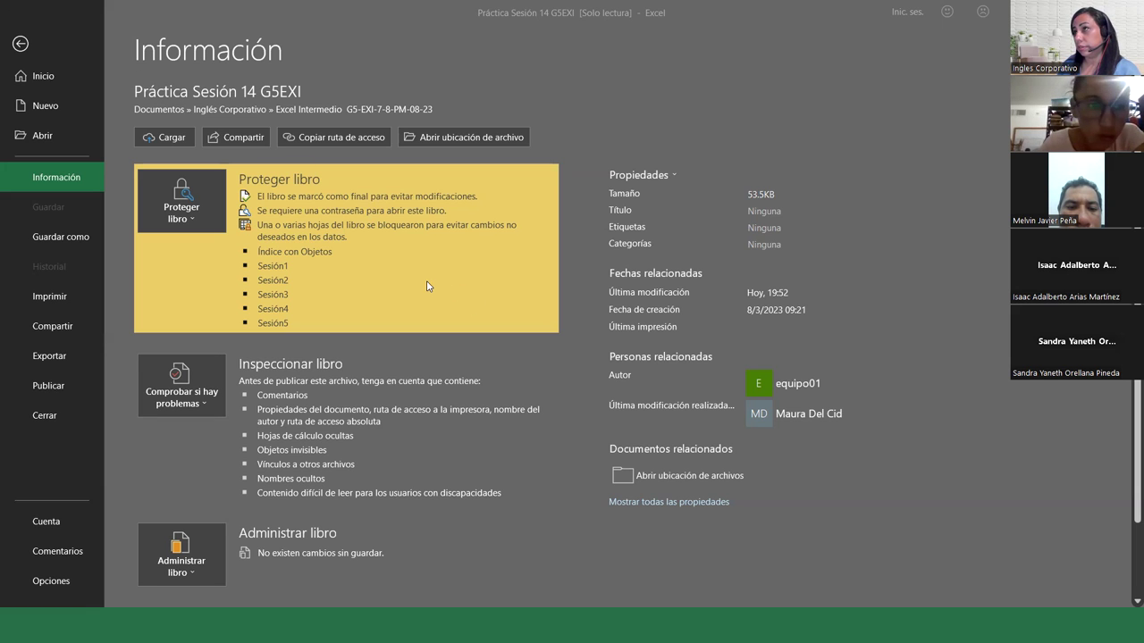
Step: Turn Mark as Final off and back on, accepting both prompts so the workbook is read-only
left_click(162, 218)
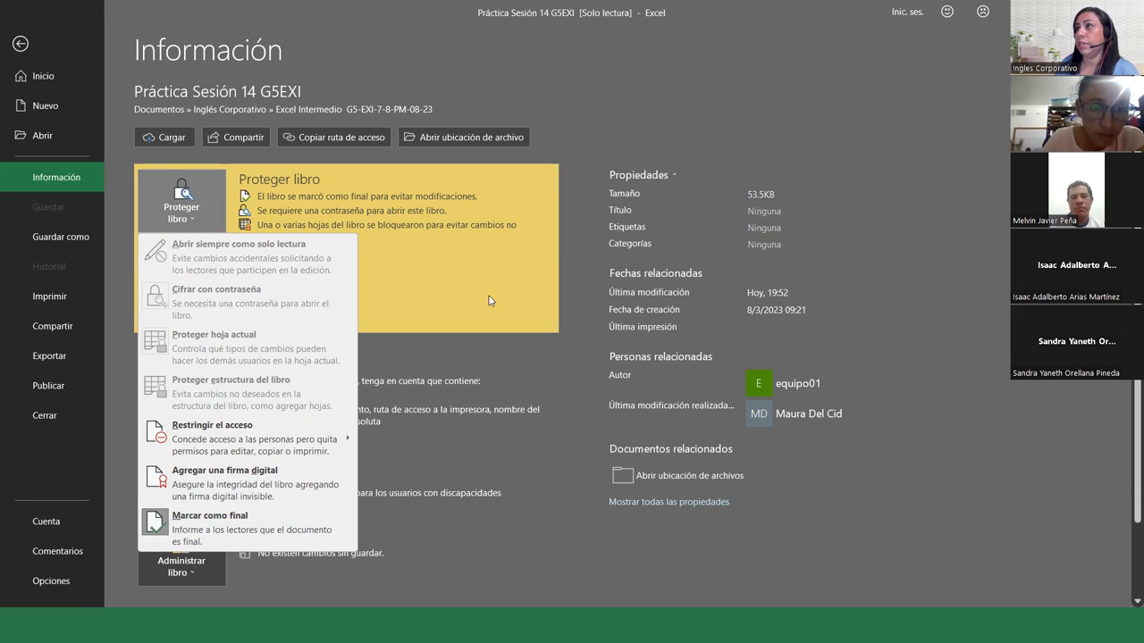
key("Escape")
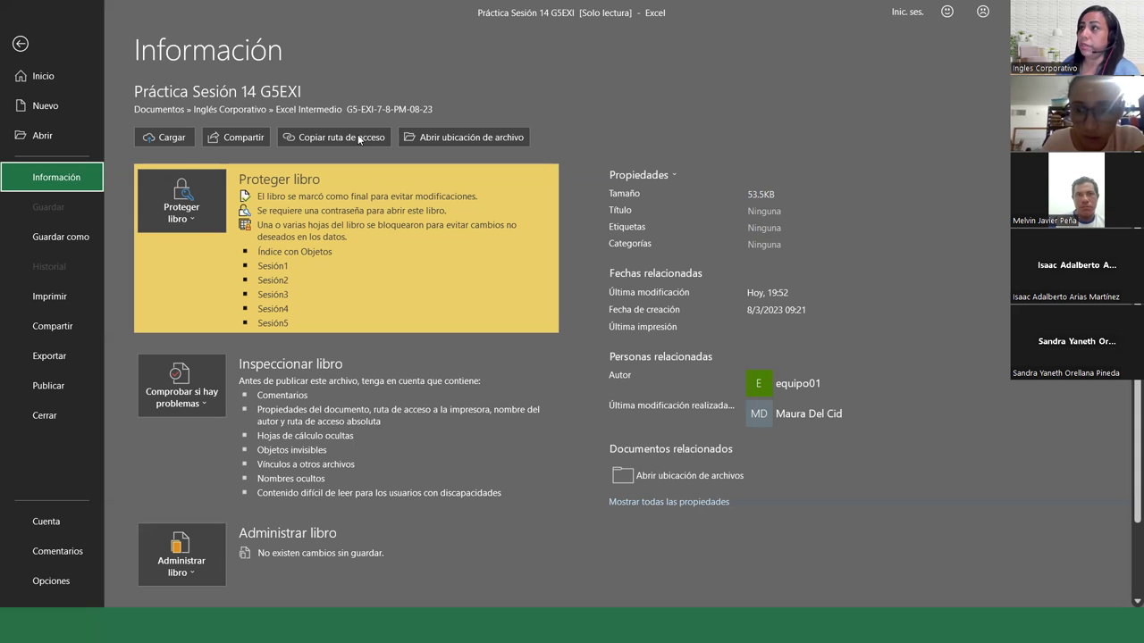
left_click(181, 205)
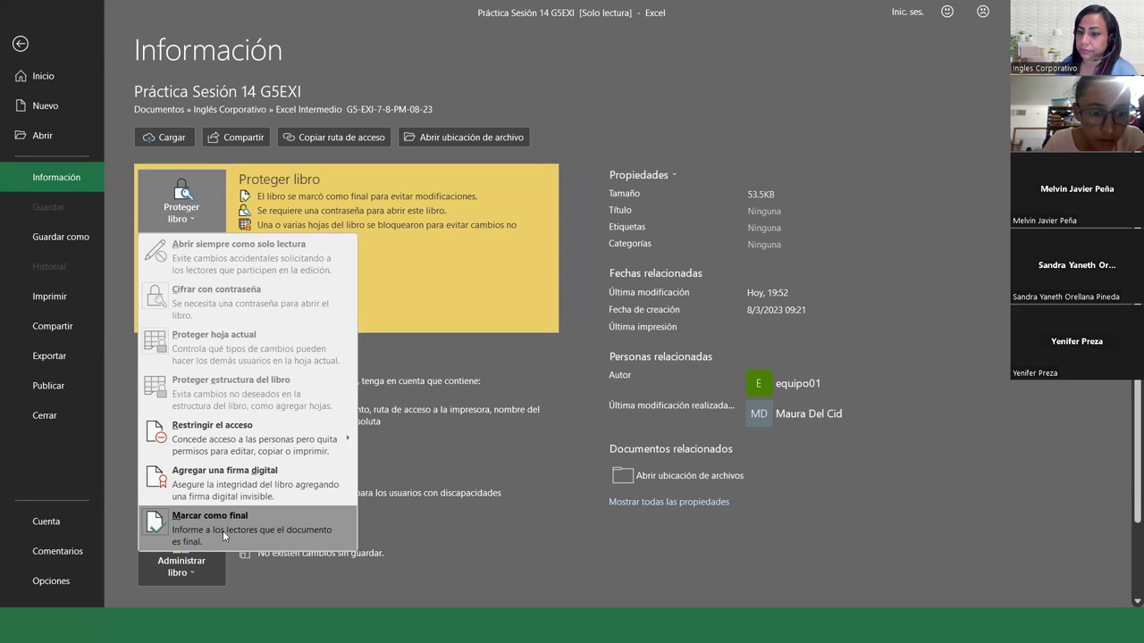
left_click(223, 531)
left_click(182, 214)
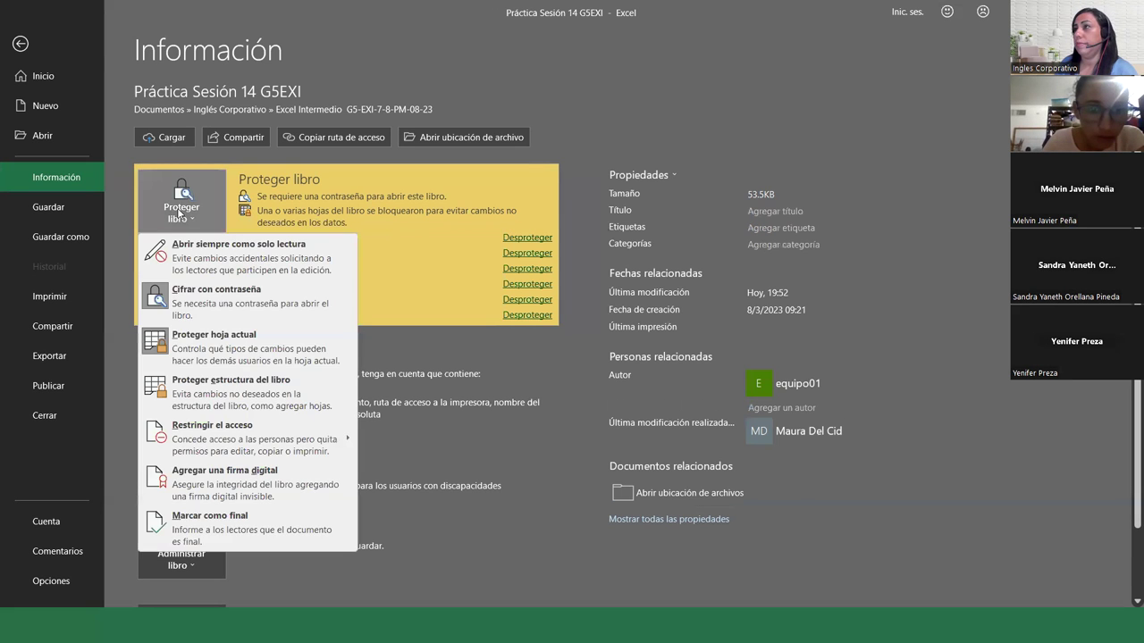
left_click(266, 548)
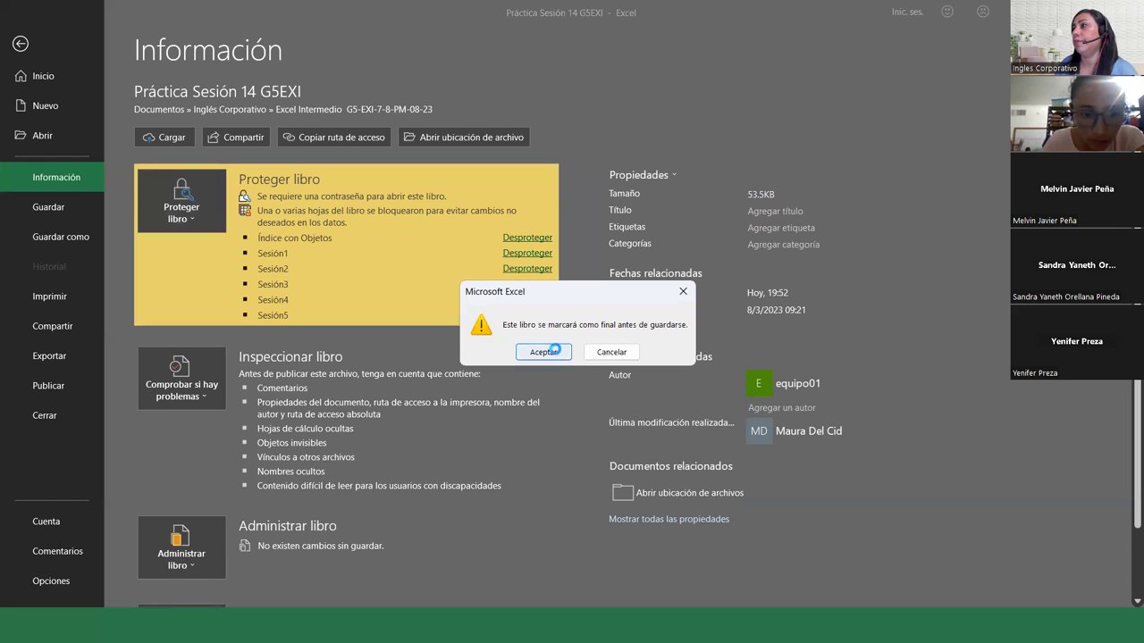
left_click(543, 352)
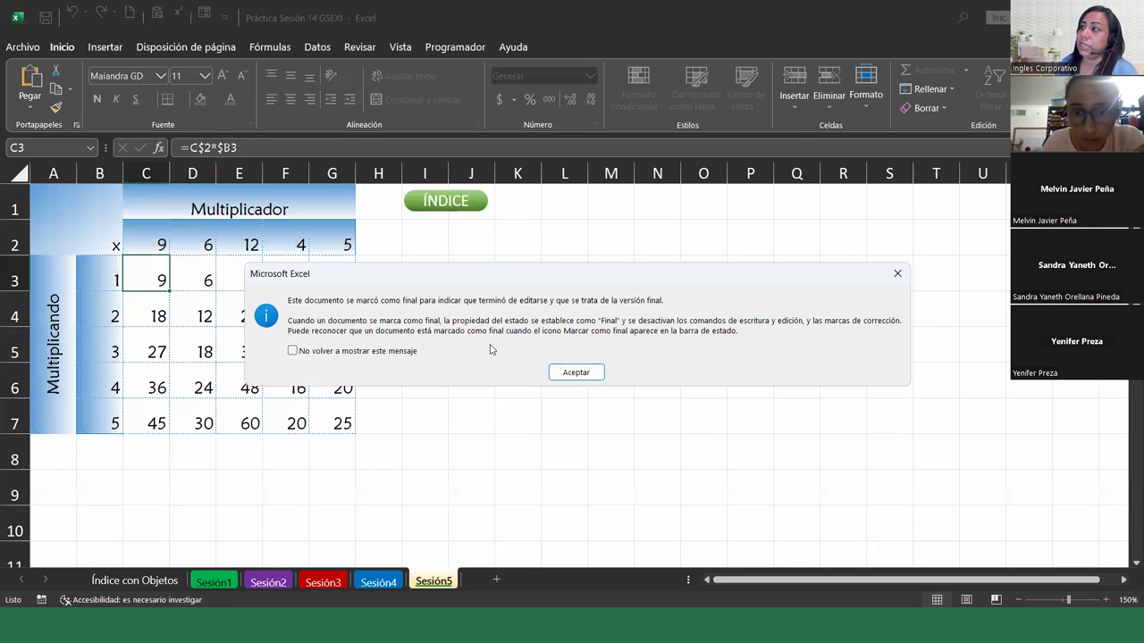
left_click(577, 372)
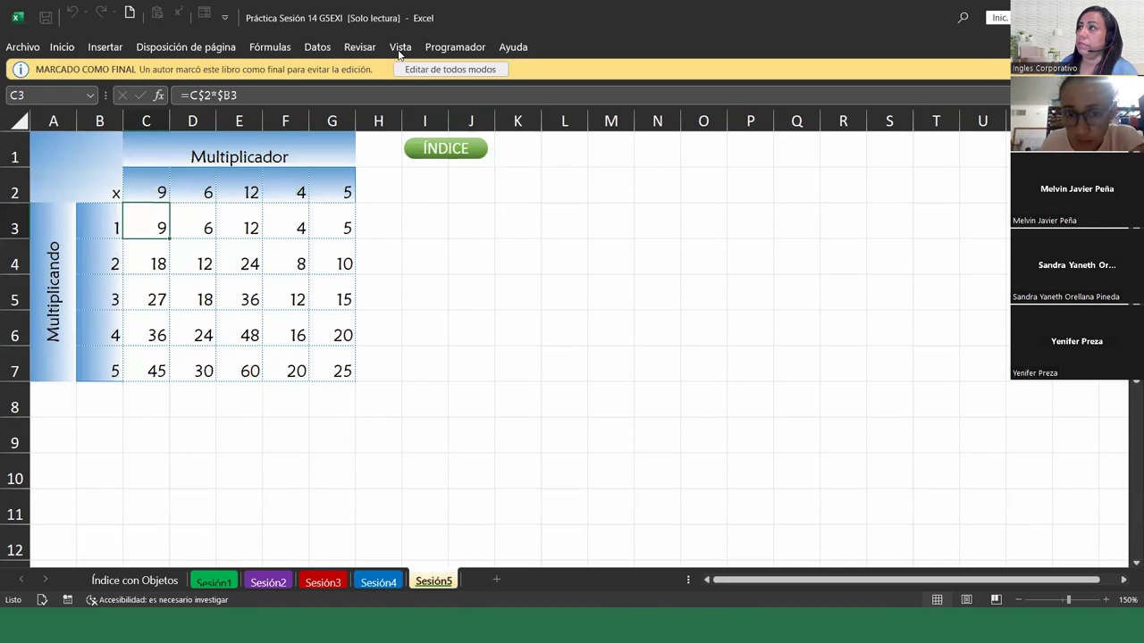
left_click(22, 48)
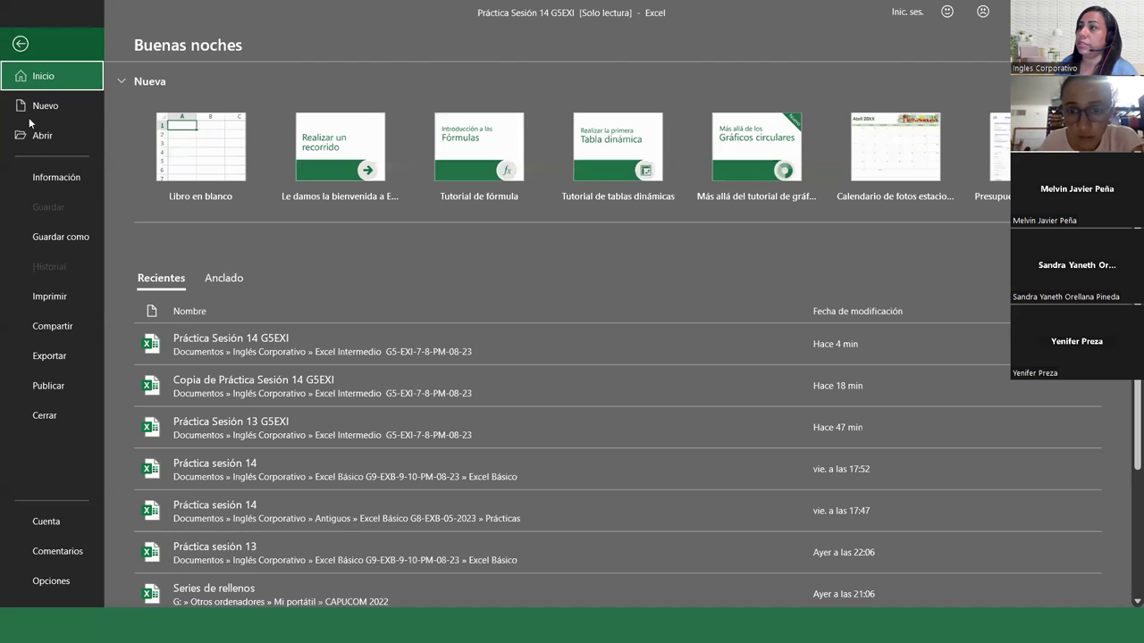
Step: Check the Info page's final, password and sheet-lock status, then advance to the Cierre y conclusiones slide
left_click(45, 178)
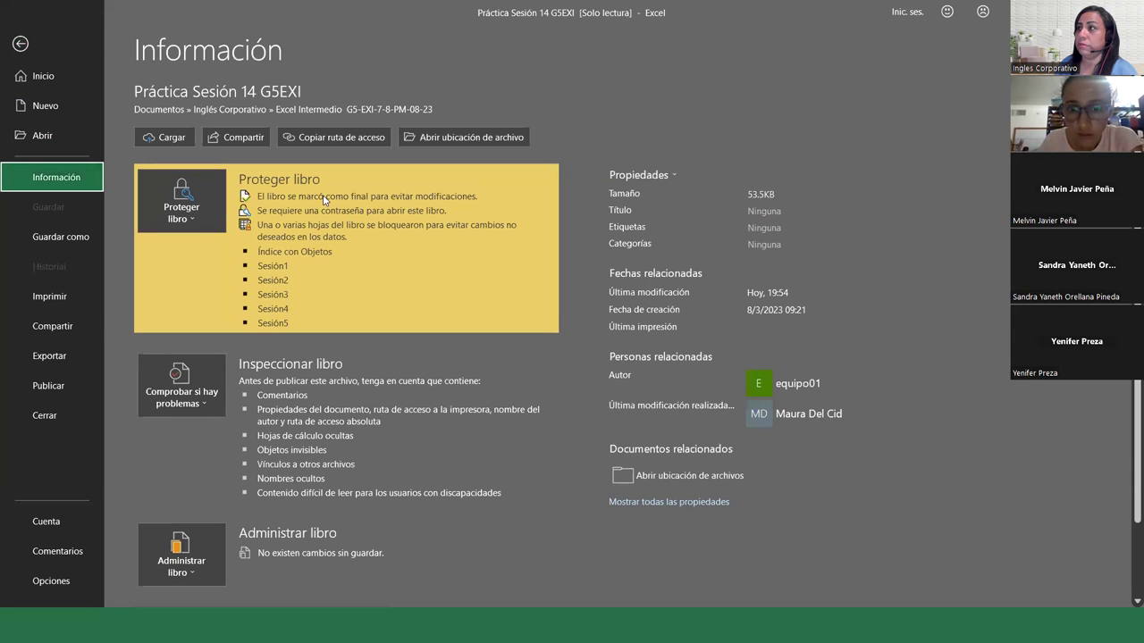
mouse_move(529, 465)
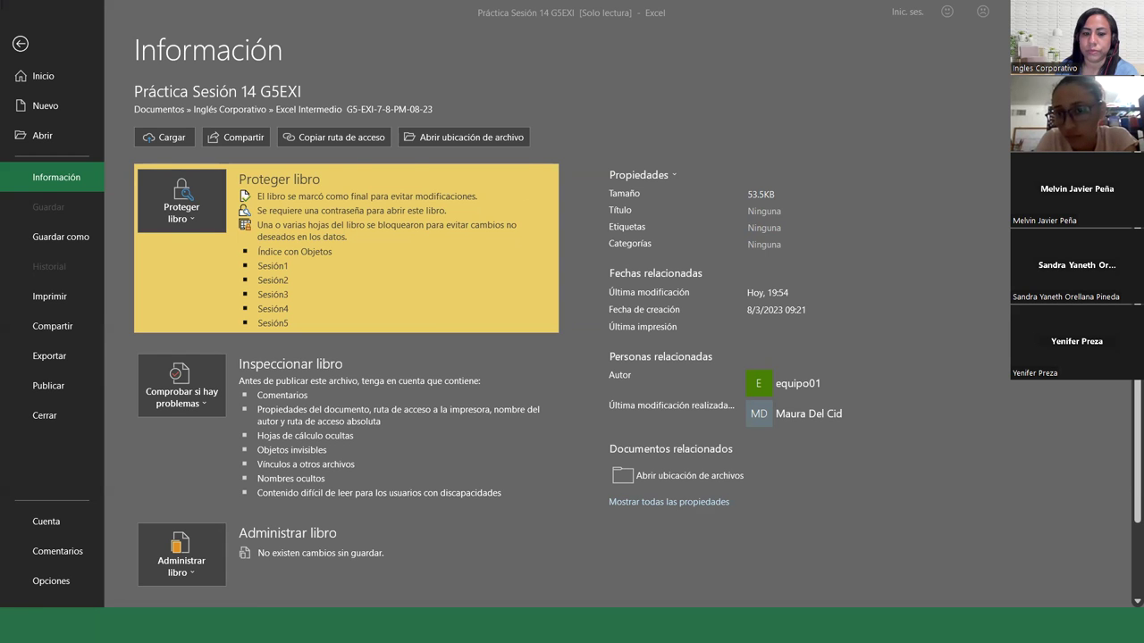
key("Right")
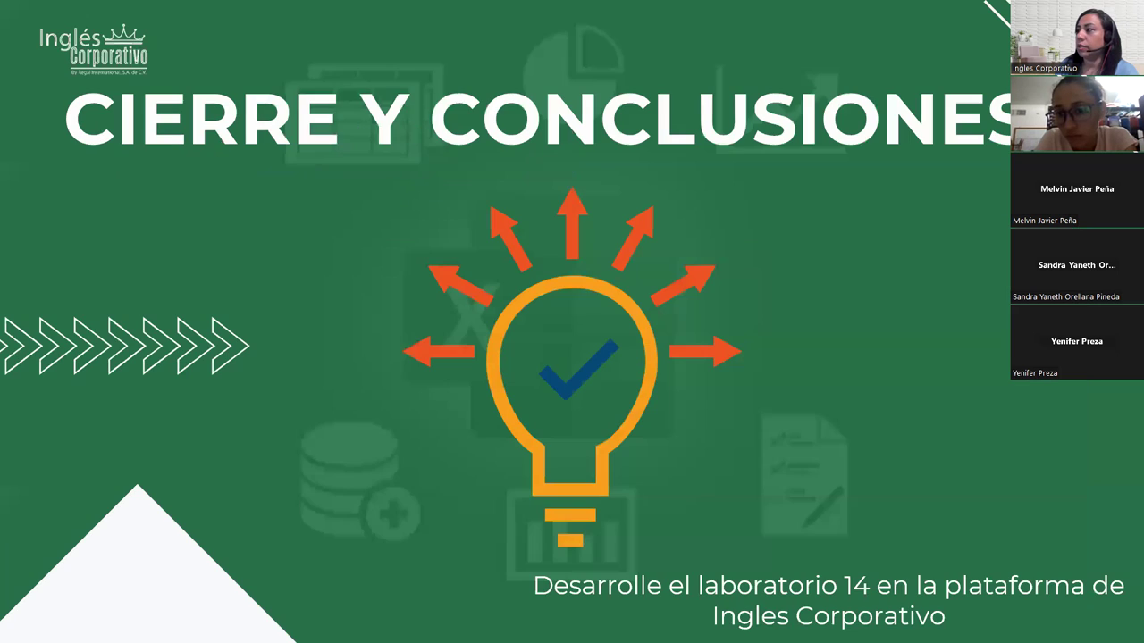